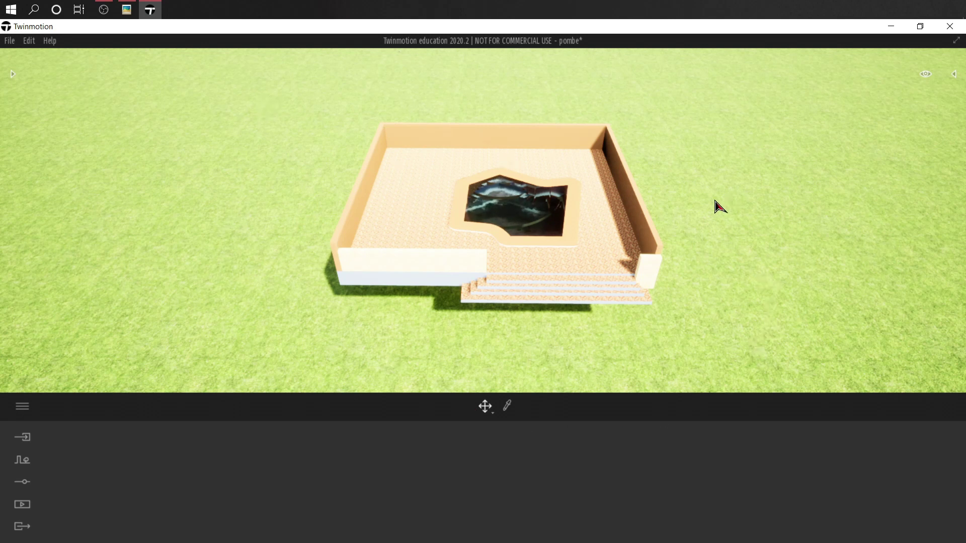
Add the Flat landscape from the Landscapes library to the pool scene
scroll(714, 201, up, 2)
shift+middle_drag(714, 201, 483, 131)
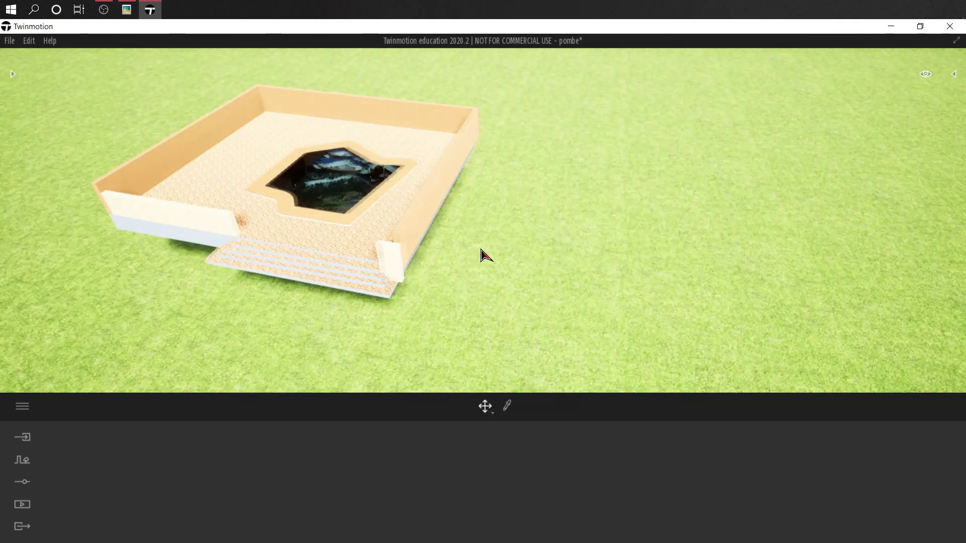
drag(478, 255, 581, 257)
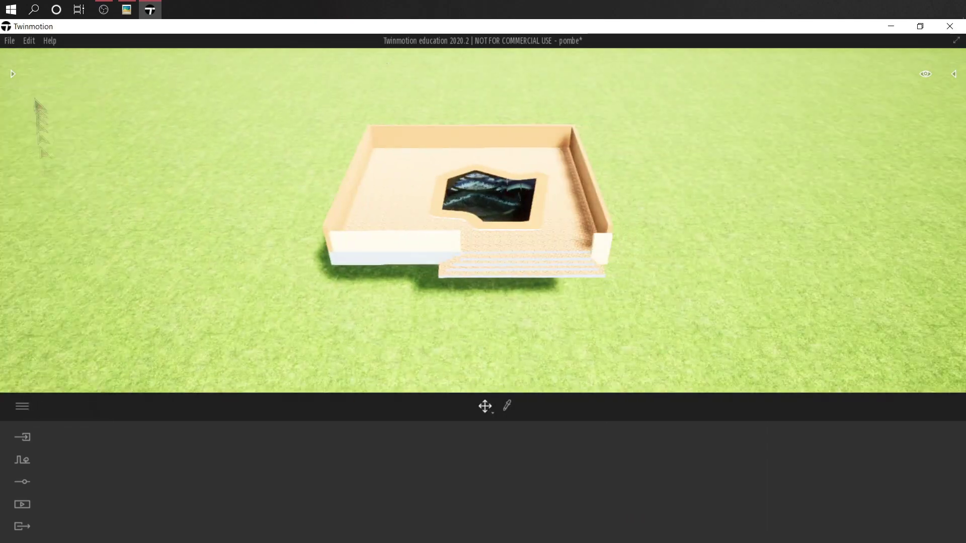
click(13, 74)
click(953, 74)
click(800, 374)
click(151, 143)
click(66, 144)
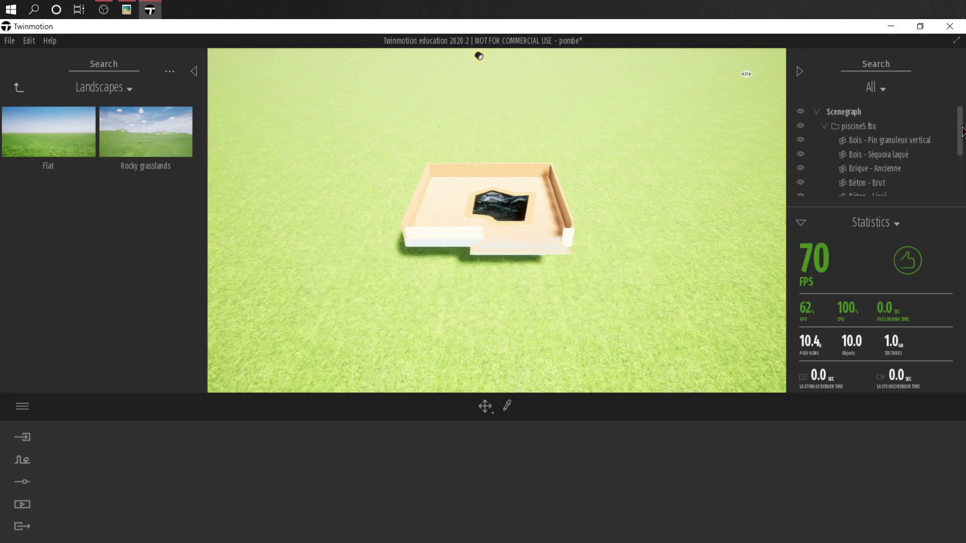
Move the Flat landscape to the top of the scene graph and lower it slightly beneath the pool's entrance steps
drag(963, 132, 959, 175)
scroll(599, 246, up, 3)
scroll(657, 233, down, 3)
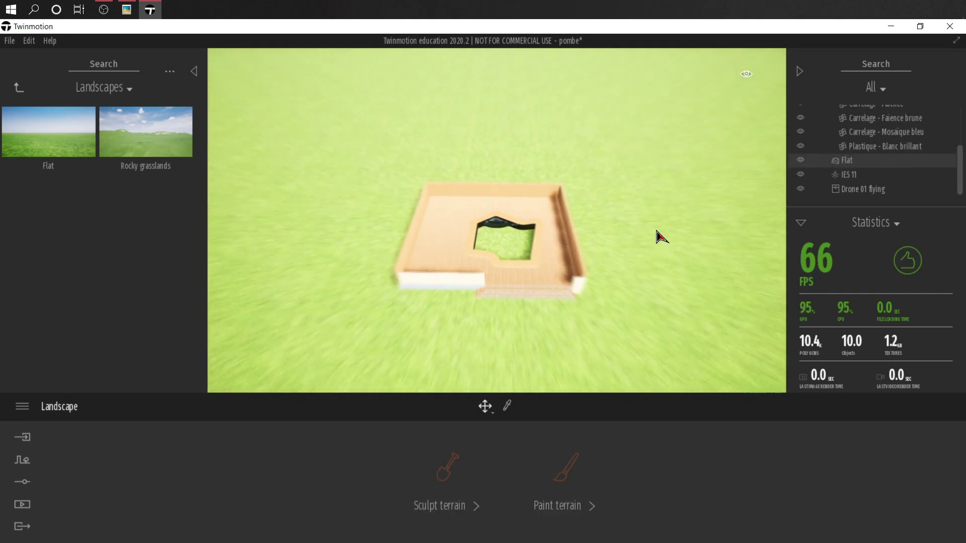
drag(846, 160, 879, 132)
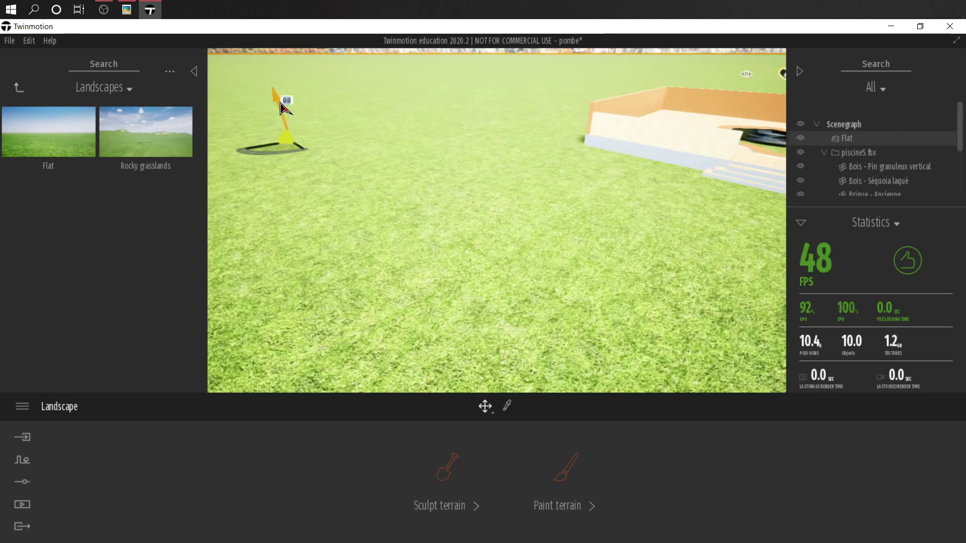
drag(285, 115, 284, 110)
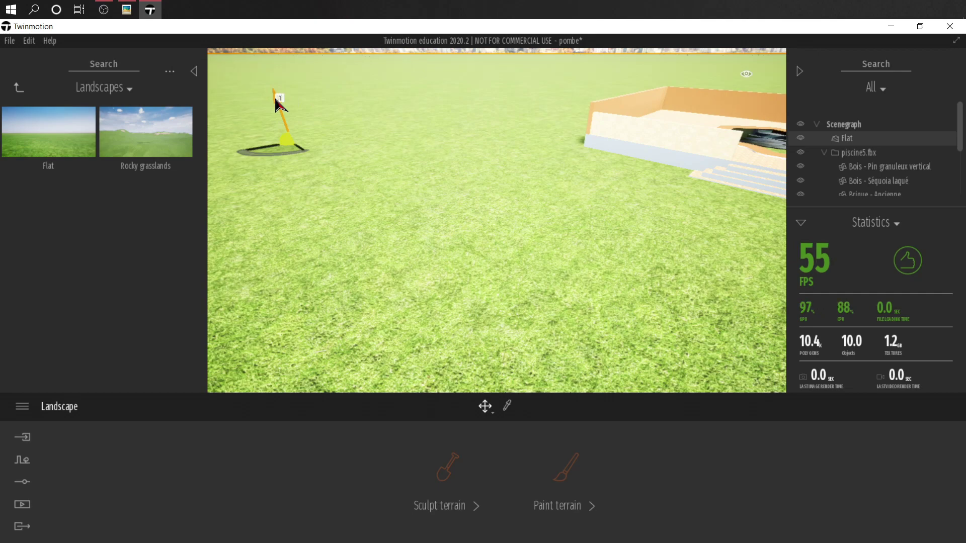
right_drag(274, 100, 367, 94)
Dig the Flat terrain down inside the pool using a circular sculpting brush with 8 m diameter and 15% intensity
click(25, 408)
click(36, 364)
click(614, 537)
click(591, 261)
scroll(627, 261, up, 5)
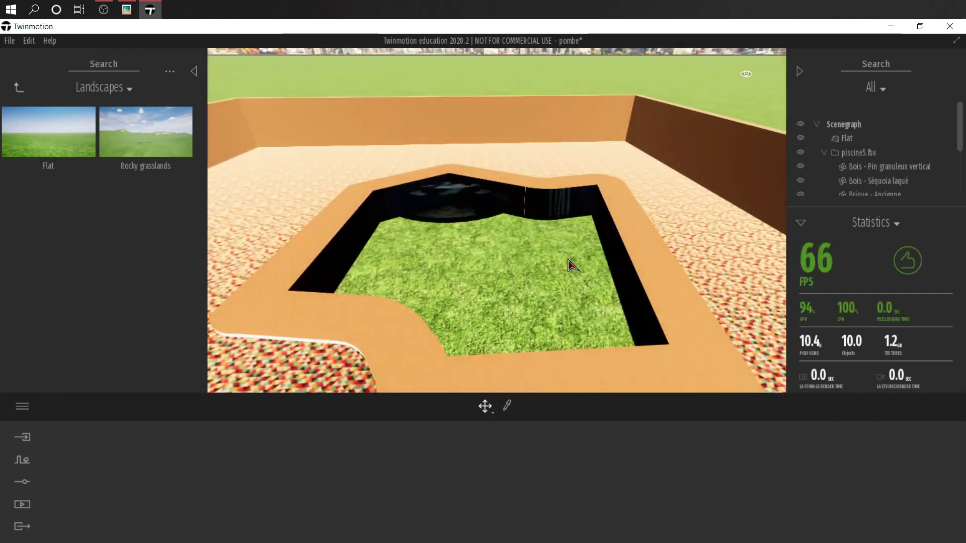
shift+middle_drag(568, 260, 2, 131)
click(425, 470)
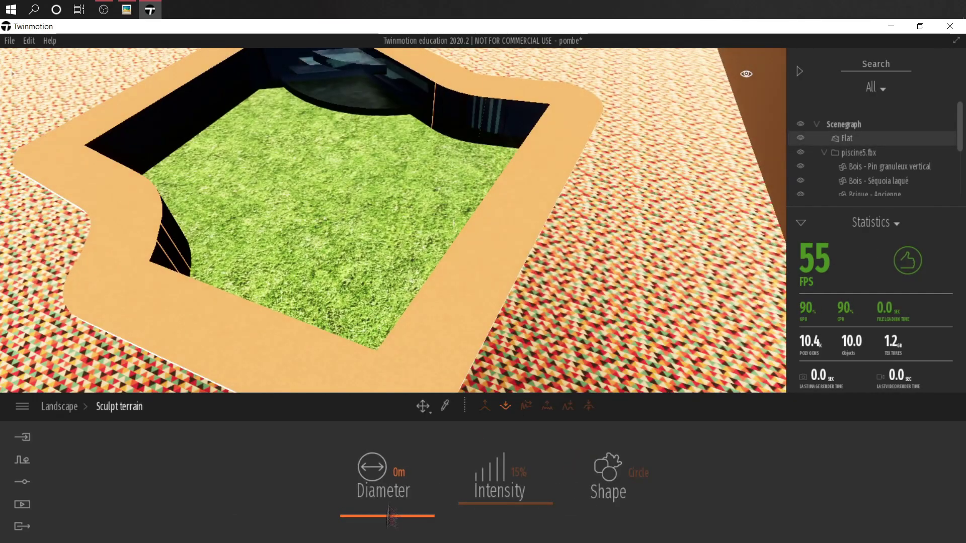
drag(356, 166, 340, 200)
mouse_move(341, 200)
shift+middle_down()
mouse_move(453, 206)
mouse_move(439, 225)
shift+middle_up()
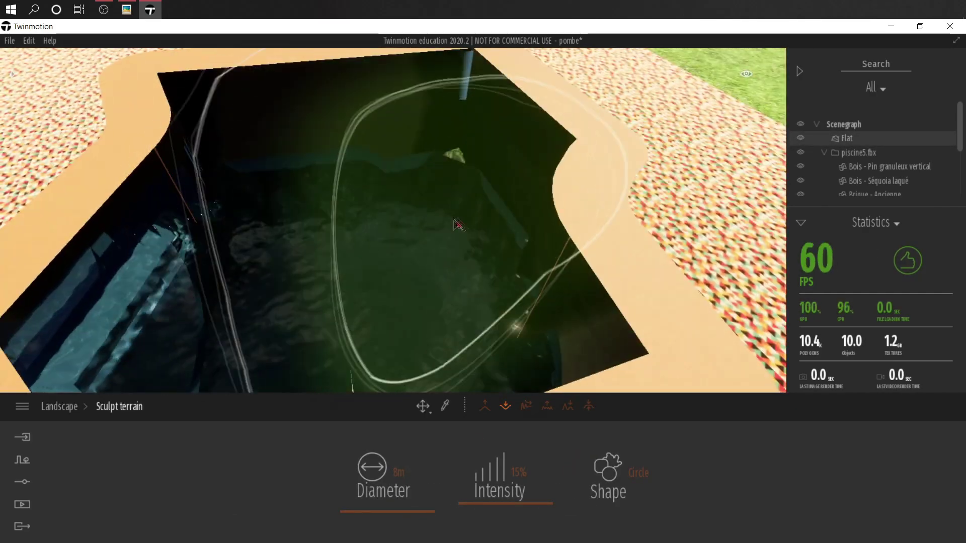
Leave terrain sculpting and examine the dug-out pool and the surrounding grass from several viewpoints
scroll(439, 225, down, 5)
right_drag(439, 225, 501, 227)
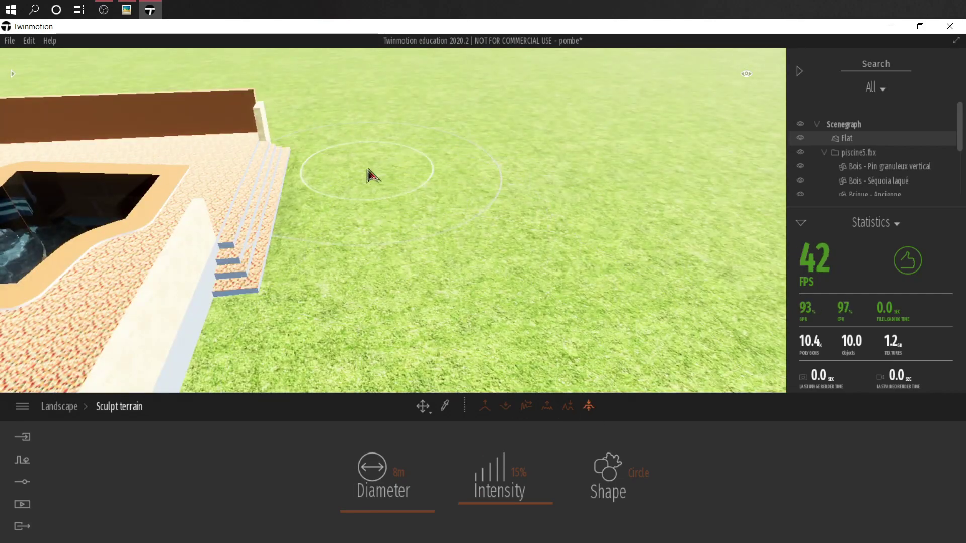
key(Left)
scroll(446, 302, up, 3)
key(Escape)
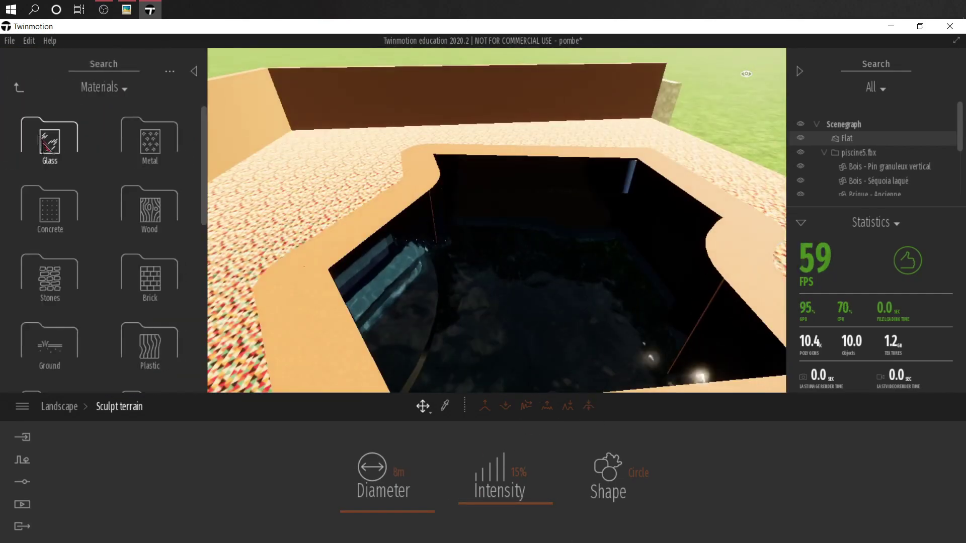
right_drag(446, 302, 423, 261)
scroll(496, 220, down, 5)
scroll(496, 220, up, 4)
scroll(496, 220, down, 5)
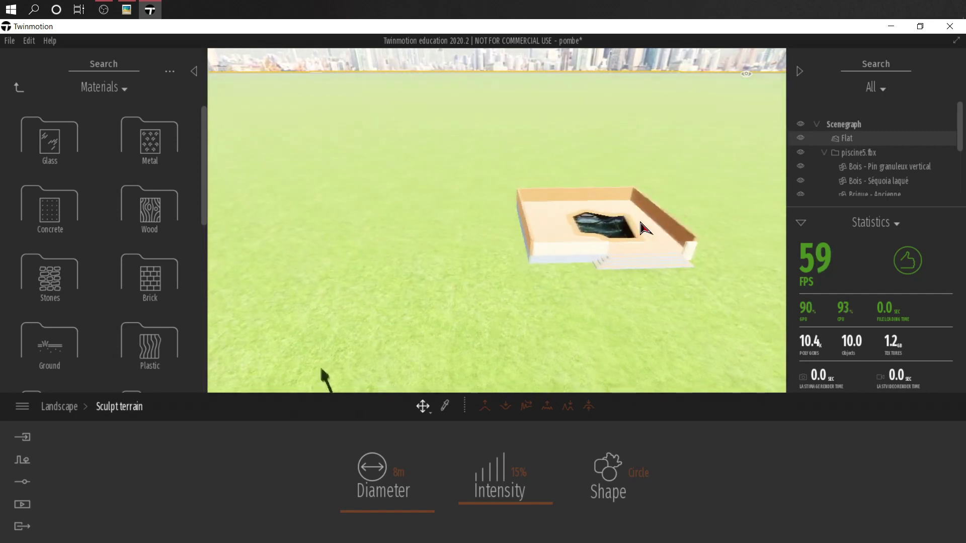
Start Vegetation paint and add the London Planetree to its plant selection
click(16, 89)
click(150, 141)
click(150, 141)
scroll(108, 233, down, 3)
scroll(126, 242, down, 3)
click(22, 460)
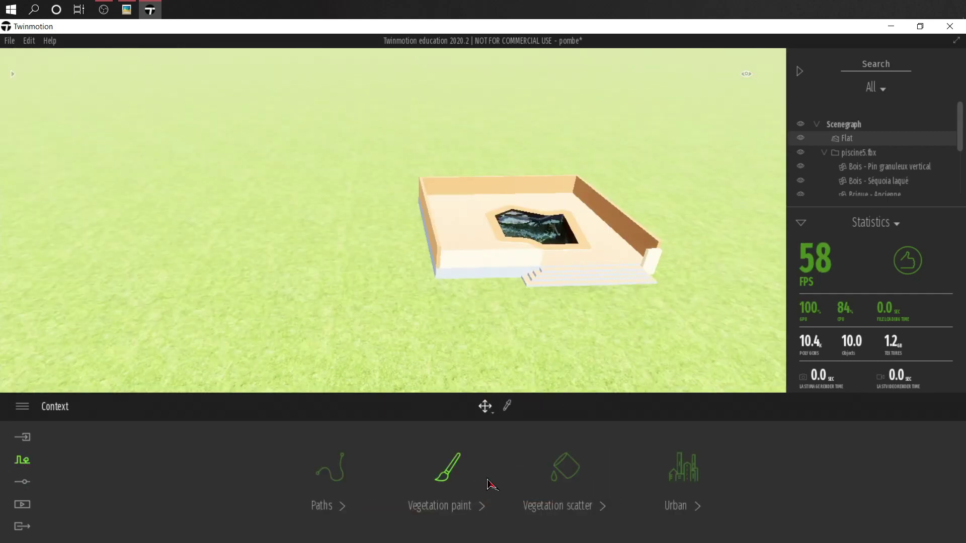
click(455, 477)
scroll(51, 204, up, 3)
drag(51, 293, 189, 480)
Replace the London Planetree in the vegetation selection with Palmetto, King Palm and Canary Date Palm
scroll(99, 247, down, 5)
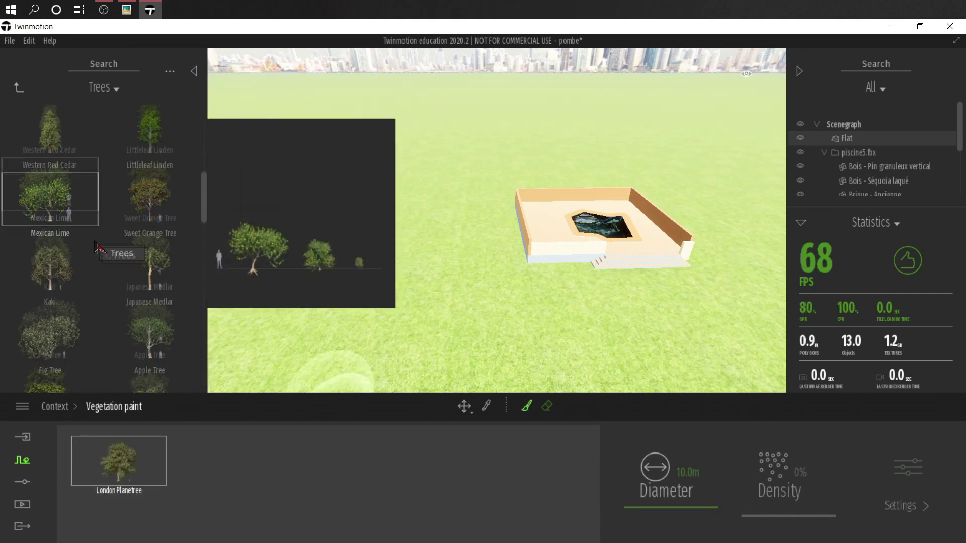
drag(206, 201, 220, 303)
drag(50, 371, 196, 476)
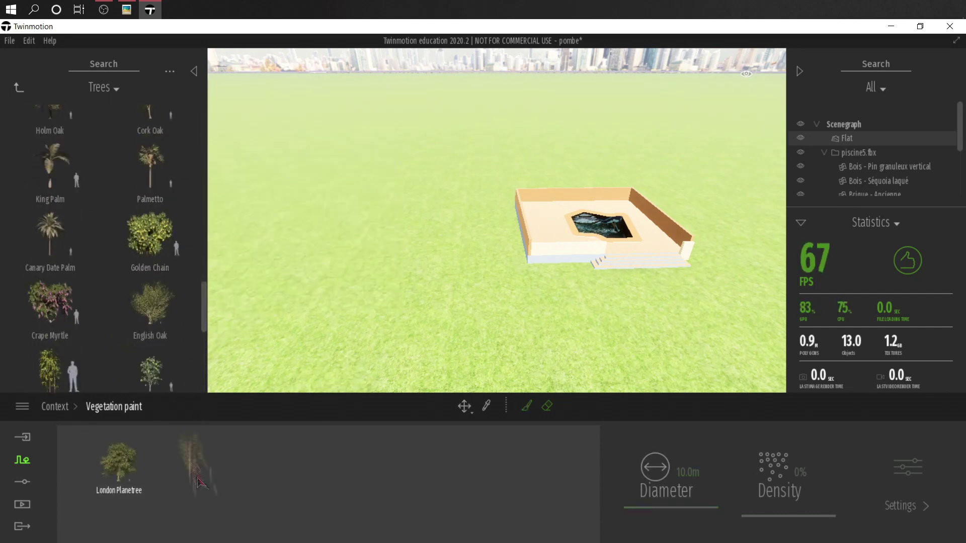
key(Delete)
drag(52, 168, 196, 457)
scroll(58, 211, down, 1)
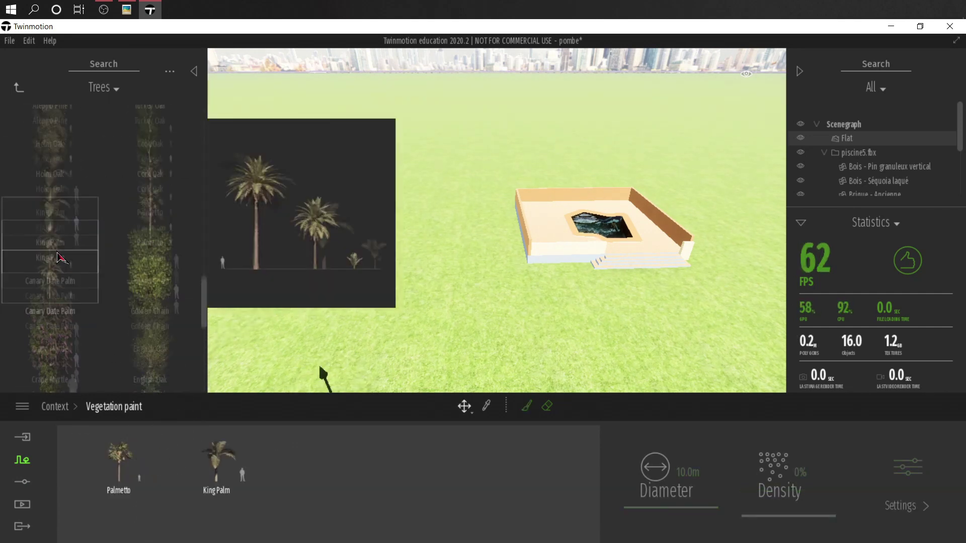
drag(61, 206, 313, 460)
Paint the three palm species on the grass around the pool terrace with an 18.7 m diameter brush
scroll(101, 226, down, 1)
click(10, 40)
click(26, 124)
click(526, 406)
drag(634, 507, 666, 500)
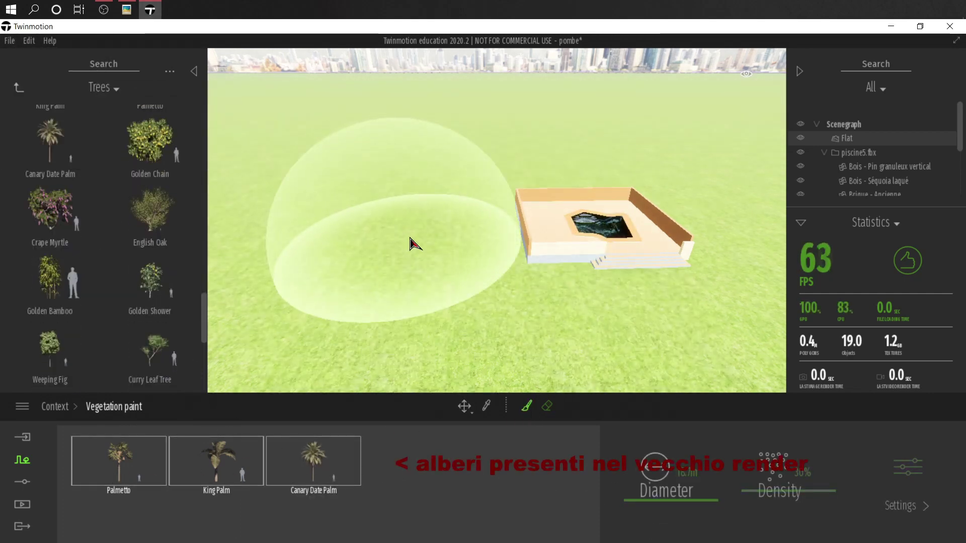
click(409, 236)
mouse_move(434, 198)
shift+middle_down()
mouse_move(604, 352)
mouse_move(517, 162)
mouse_move(544, 175)
mouse_move(516, 152)
shift+middle_up()
drag(518, 151, 500, 302)
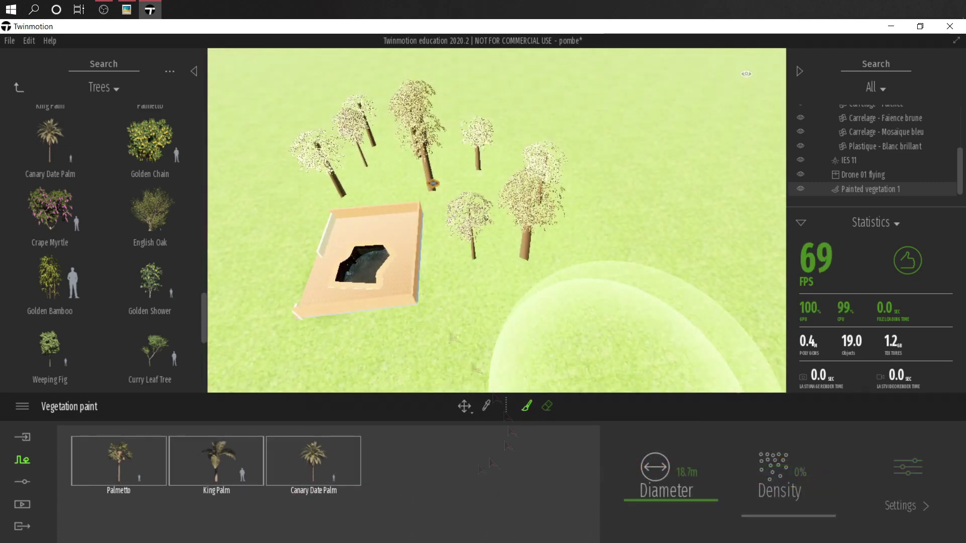
click(526, 315)
Paint many more palms over the wider grass area around the terrace with a 59.5 m diameter brush
mouse_move(526, 147)
shift+middle_down()
mouse_move(505, 254)
mouse_move(312, 285)
mouse_move(441, 250)
mouse_move(646, 308)
shift+middle_up()
scroll(646, 308, up, 4)
mouse_move(649, 312)
mouse_down()
mouse_move(587, 119)
mouse_move(548, 67)
mouse_up()
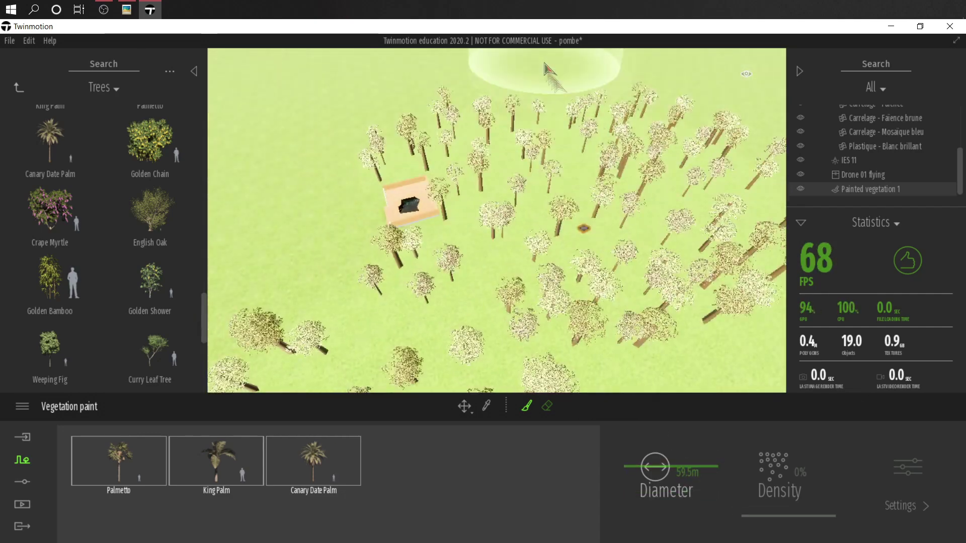
mouse_move(272, 247)
shift+middle_down()
mouse_move(542, 155)
mouse_move(558, 179)
shift+middle_up()
click(338, 226)
key(w)
right_drag(557, 183, 683, 193)
Rename the painted vegetation object as Alberi
key(Escape)
click(936, 190)
click(925, 314)
text(Alberi)
key(Return)
Erase the painted palms standing on the pool terrace from Alberi with a 6.6 m diameter eraser
scroll(496, 205, down, 5)
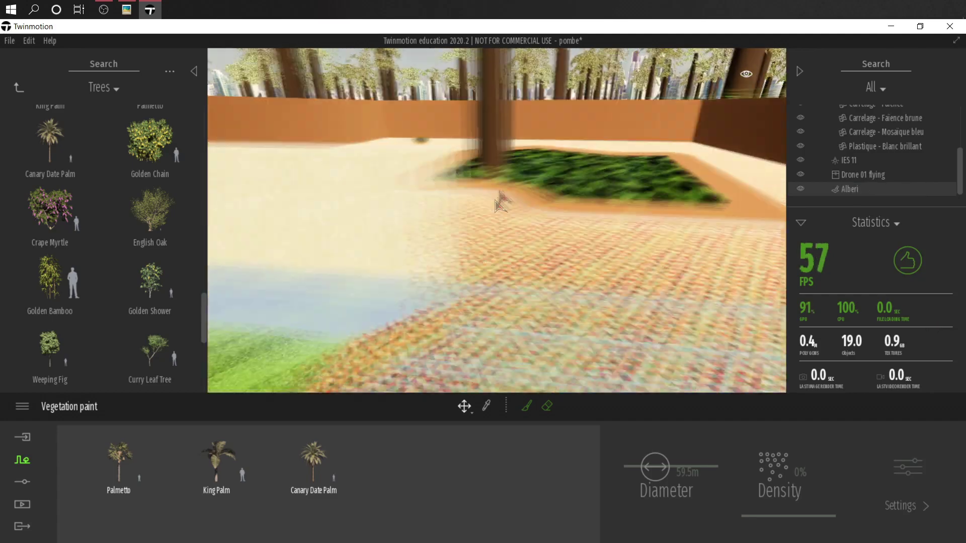
shift+middle_drag(597, 240, 479, 247)
click(593, 254)
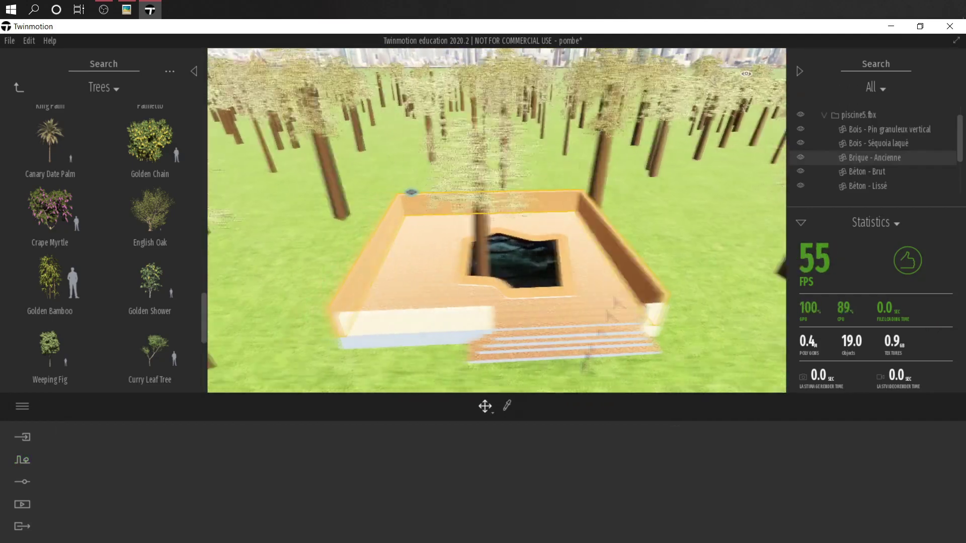
scroll(853, 189, down, 3)
click(854, 190)
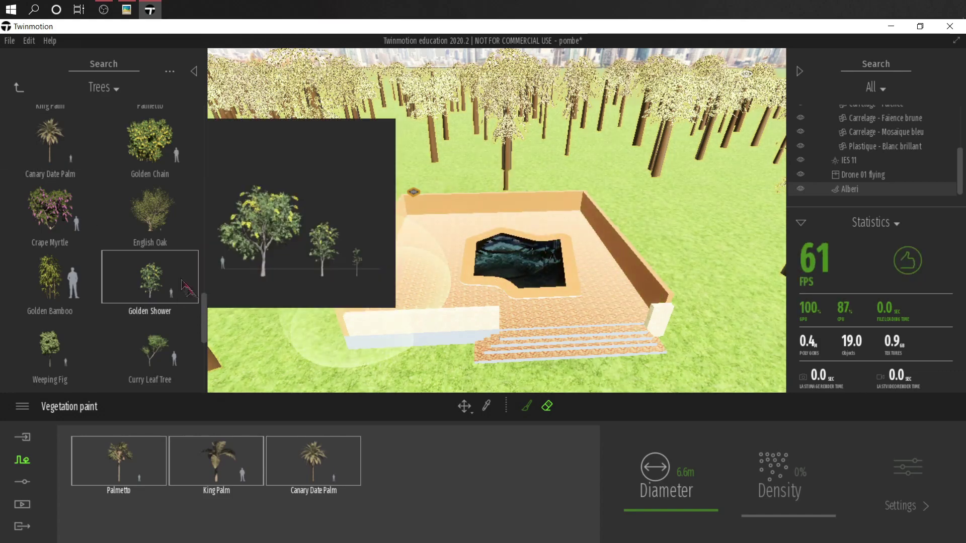
key(Escape)
Place a Tropical palm 1 bush beside the terrace's entrance steps and hide the Alberi trees
click(19, 88)
click(52, 206)
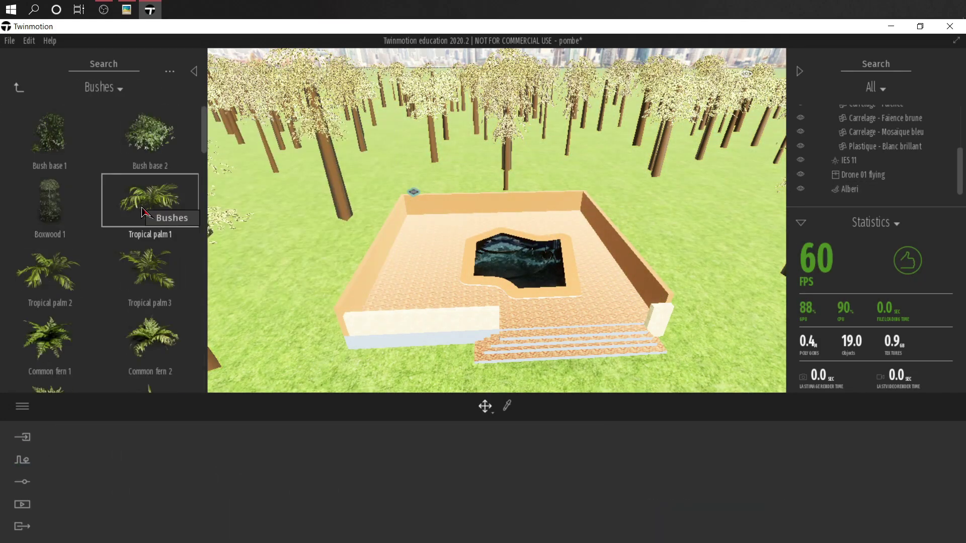
drag(294, 317, 294, 318)
shift+middle_drag(294, 317, 302, 201)
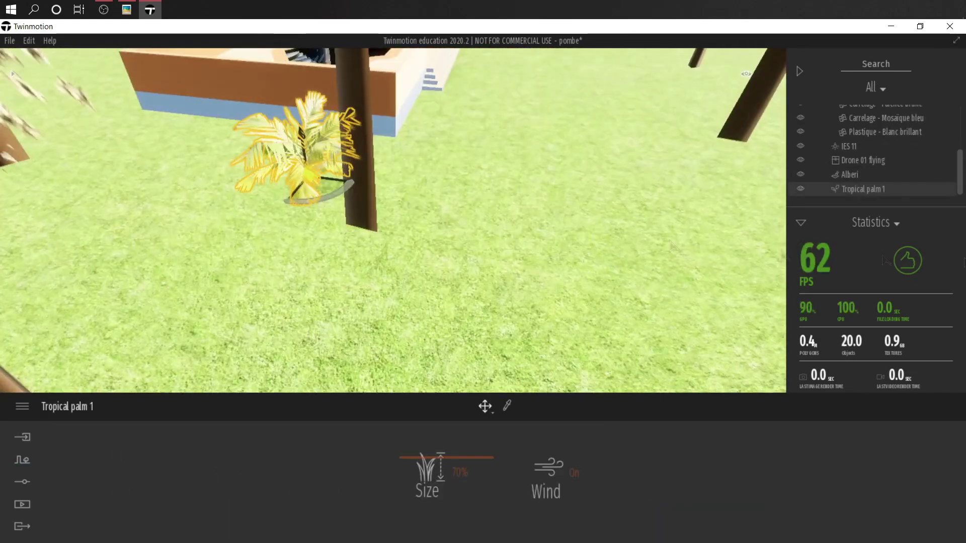
shift+middle_drag(471, 129, 376, 246)
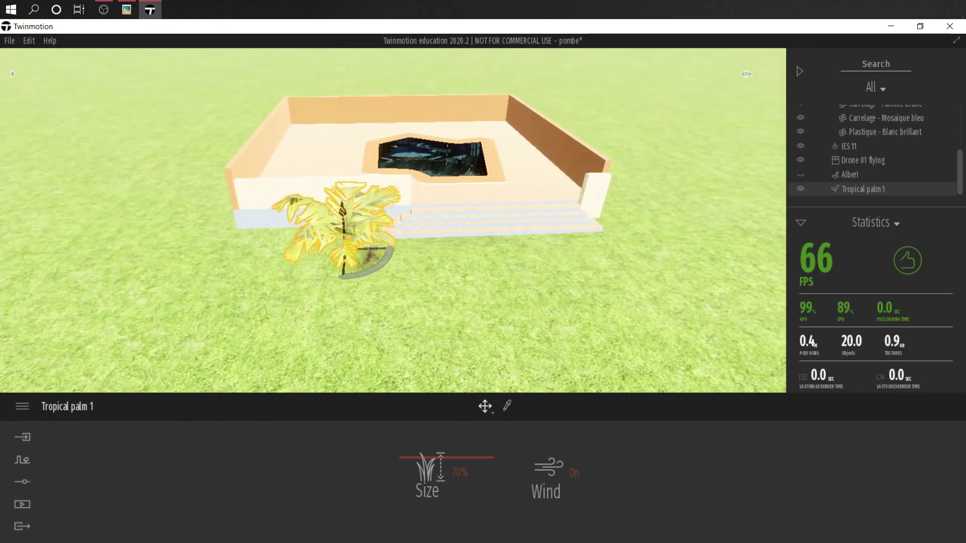
scroll(375, 246, down, 3)
Copy the Tropical palm 1 to the other side of the entrance steps and duplicate the pair one row farther out
shift+drag(376, 246, 413, 252)
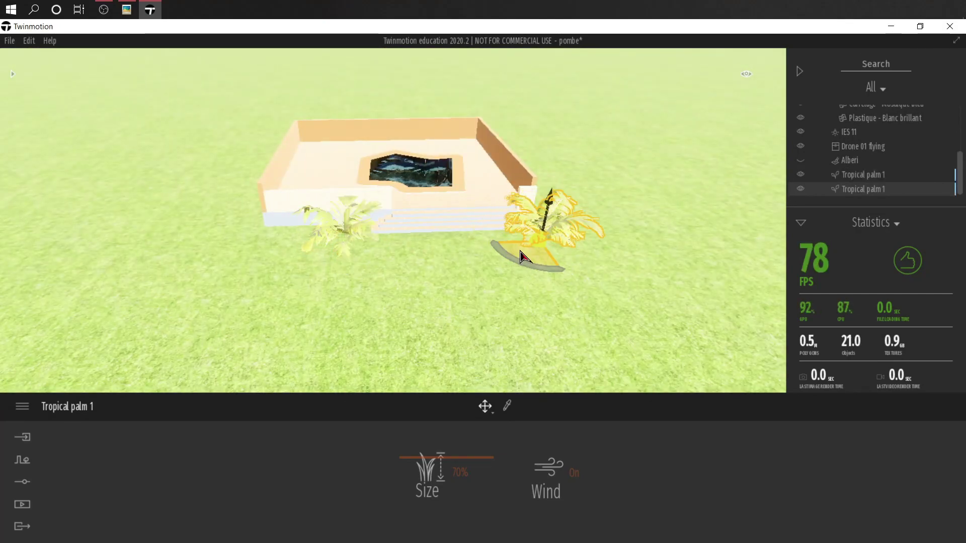
click(460, 235)
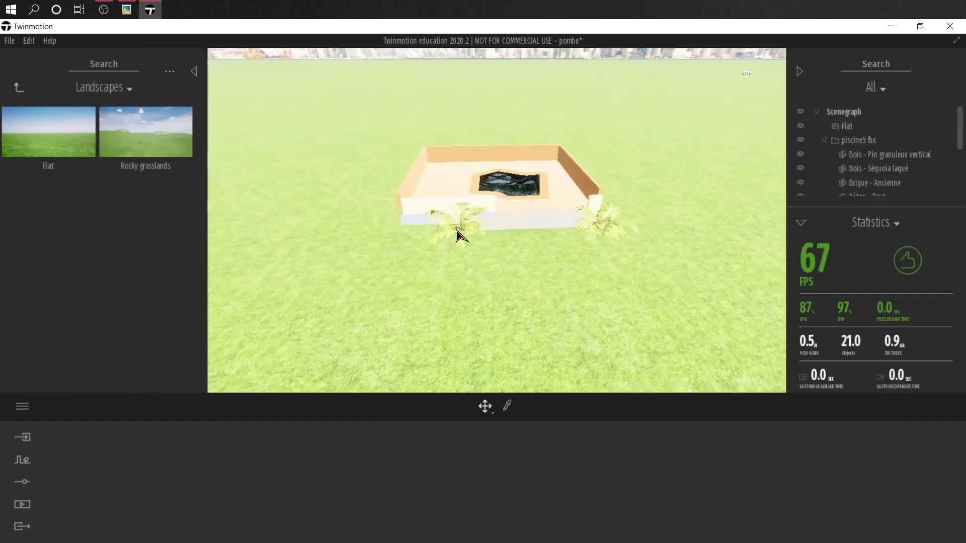
click(460, 234)
ctrl+click(522, 237)
ctrl+click(556, 246)
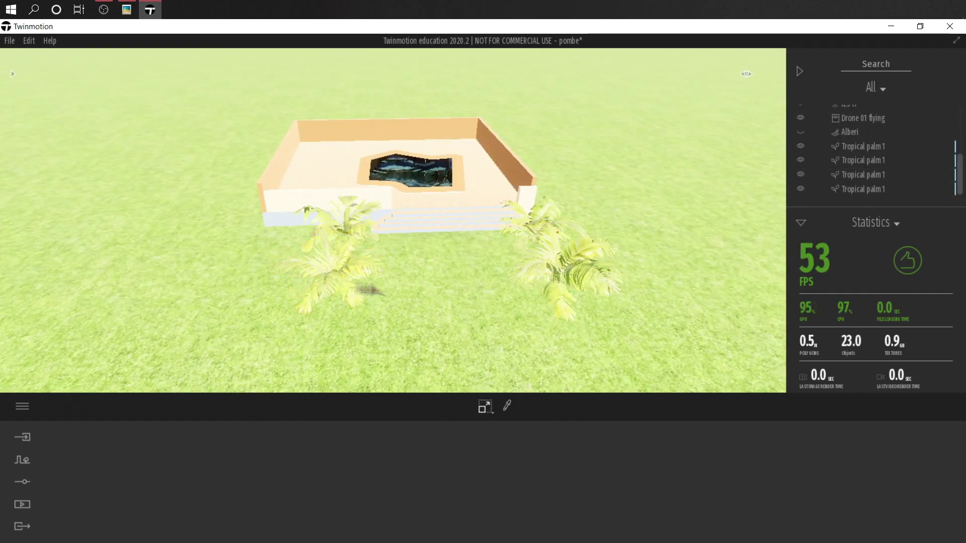
Duplicate a third pair of Tropical palm 1 bushes and place it farther out along the entrance path
key(ctrl+v)
key(Tab)
drag(409, 304, 414, 347)
scroll(535, 243, down, 2)
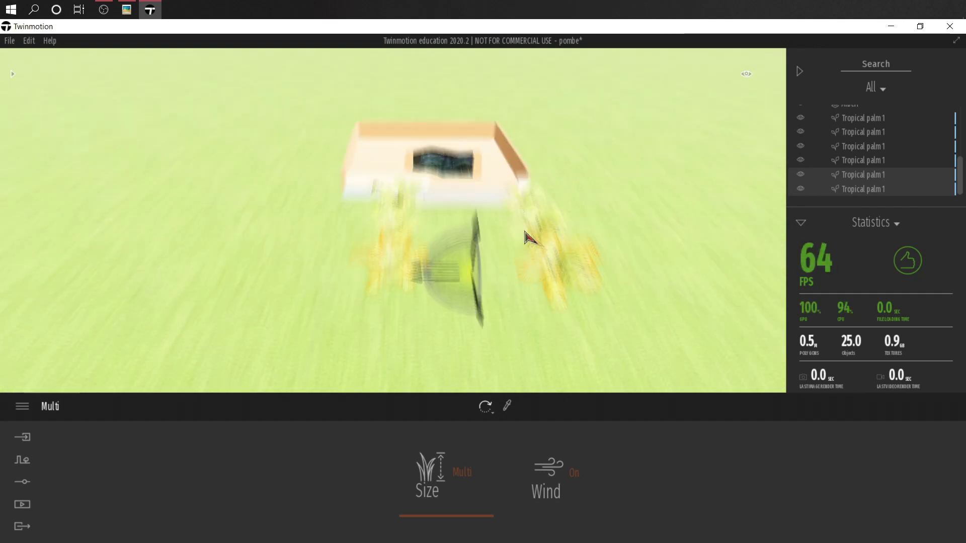
middle_drag(563, 289, 533, 249)
key(Tab)
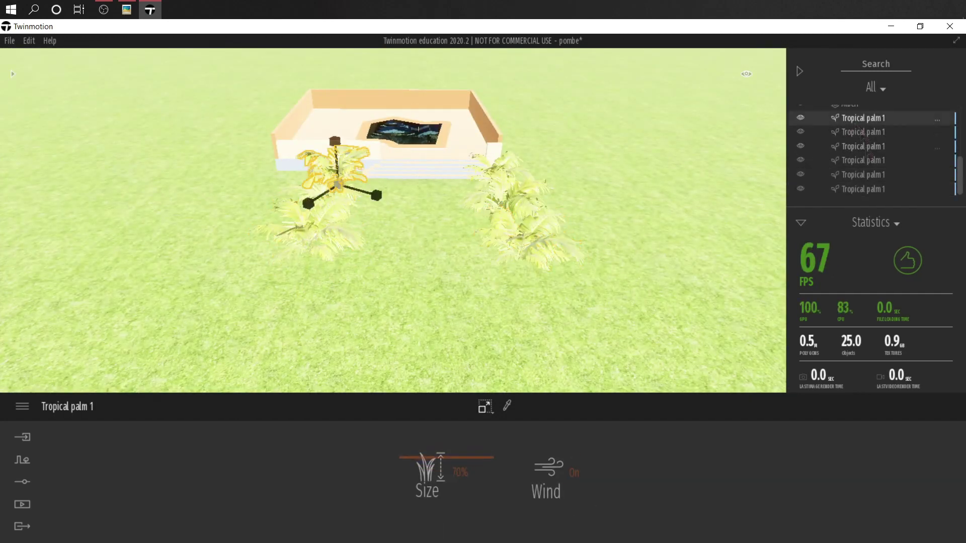
Select all six Tropical palm 1 bushes and duplicate them farther from the terrace to extend both rows
shift+click(871, 191)
click(455, 354)
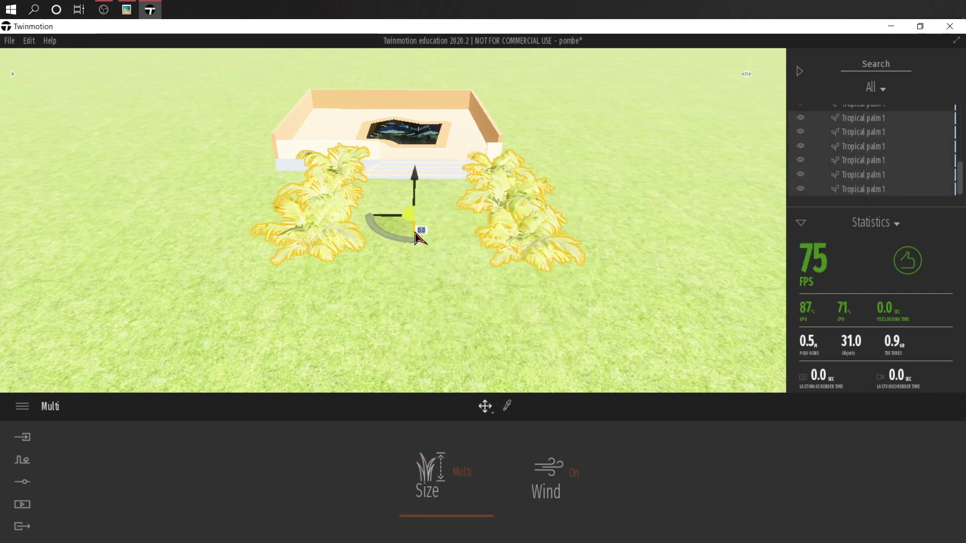
drag(368, 280, 332, 281)
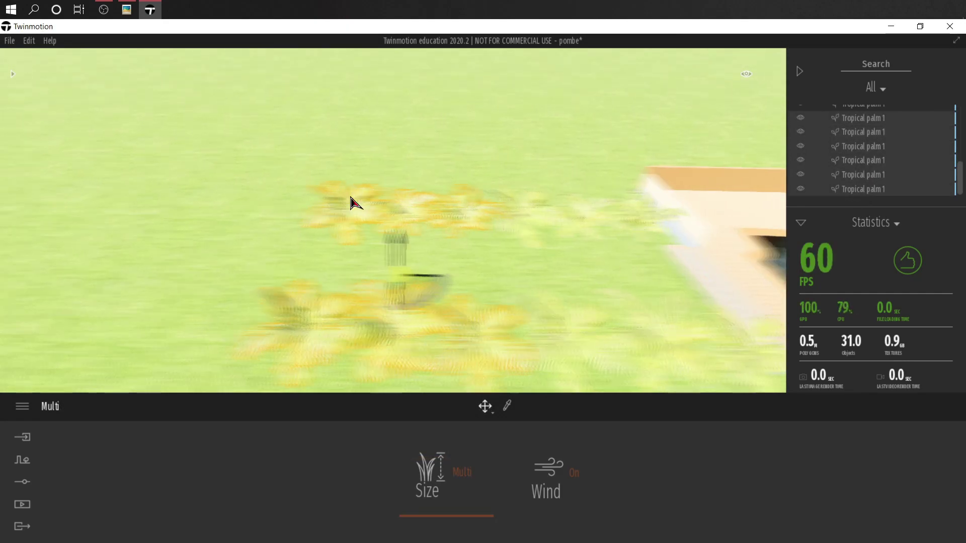
click(257, 153)
scroll(256, 153, down, 5)
scroll(541, 232, up, 3)
click(491, 209)
click(886, 174)
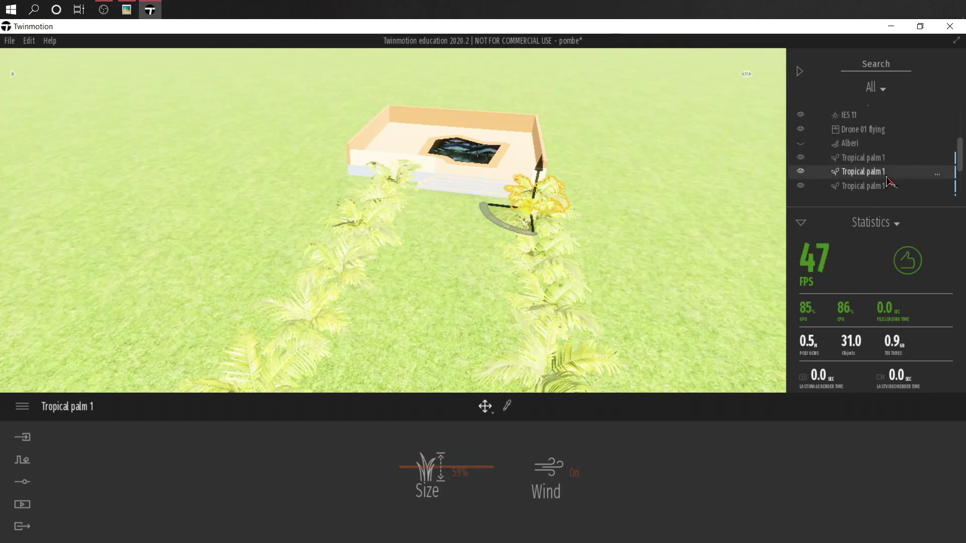
scroll(894, 195, down, 2)
ctrl+click(891, 184)
scroll(891, 196, down, 1)
ctrl+click(892, 176)
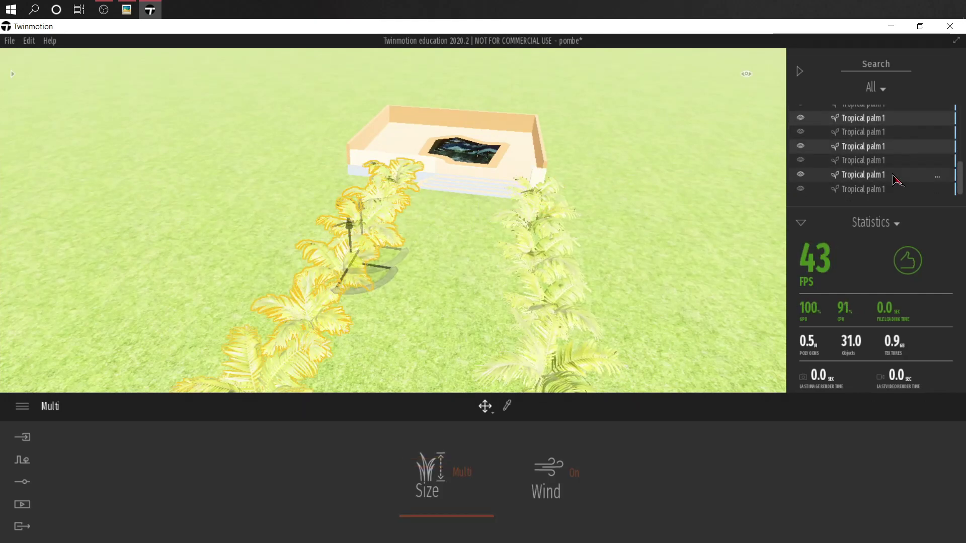
click(280, 226)
scroll(595, 226, up, 5)
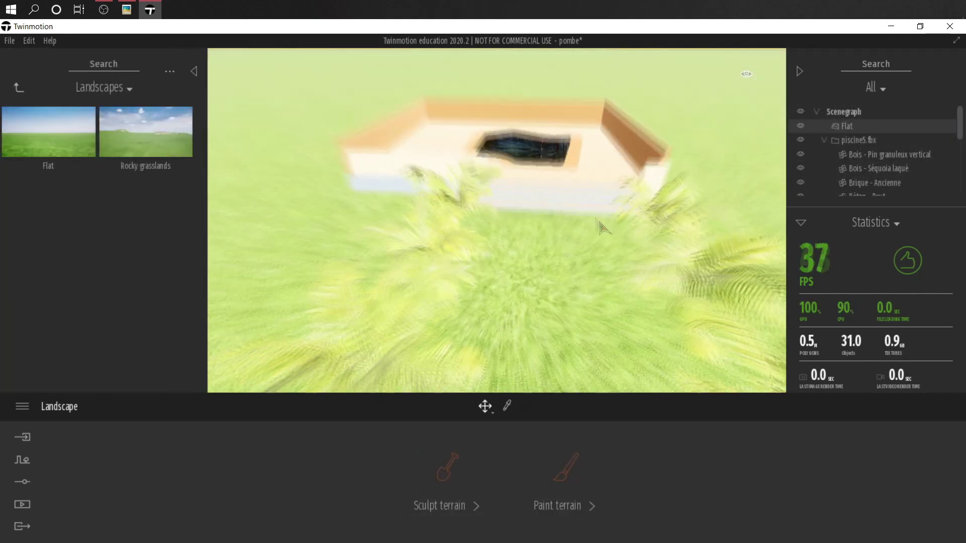
Select all twelve Tropical palm 1 bushes and duplicate them farther from the terrace to double the length of both rows
right_drag(595, 227, 493, 241)
scroll(493, 241, down, 5)
scroll(889, 182, down, 2)
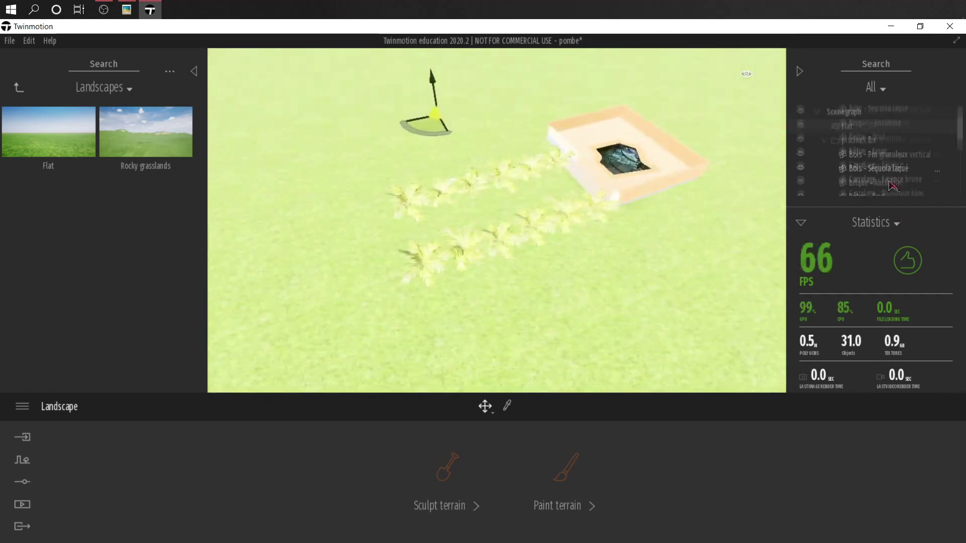
click(889, 161)
scroll(889, 165, down, 2)
shift+click(883, 191)
shift+drag(399, 221, 411, 272)
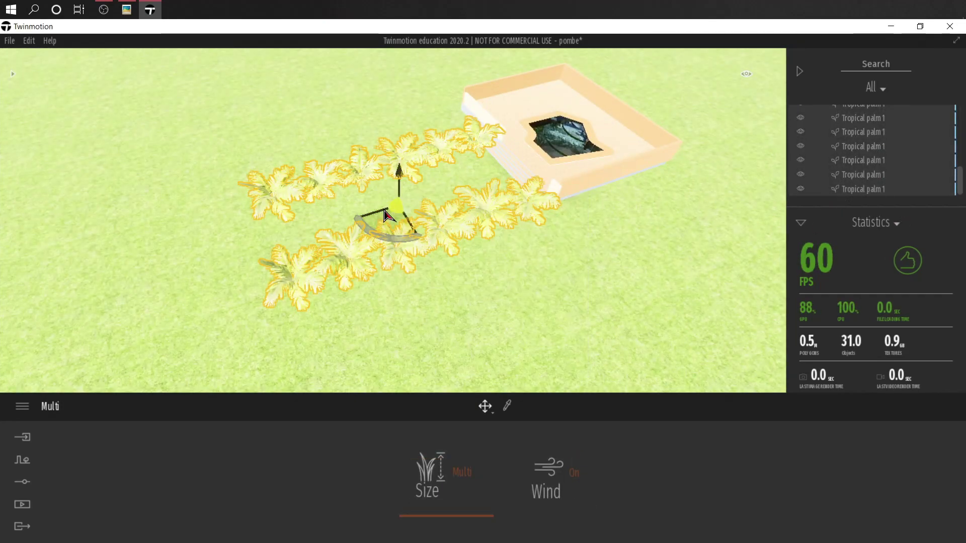
shift+drag(384, 211, 68, 307)
scroll(511, 258, down, 3)
click(511, 258)
Place a Plane 10m primitive between the palm rows and scale it into a long, narrow path strip
click(17, 90)
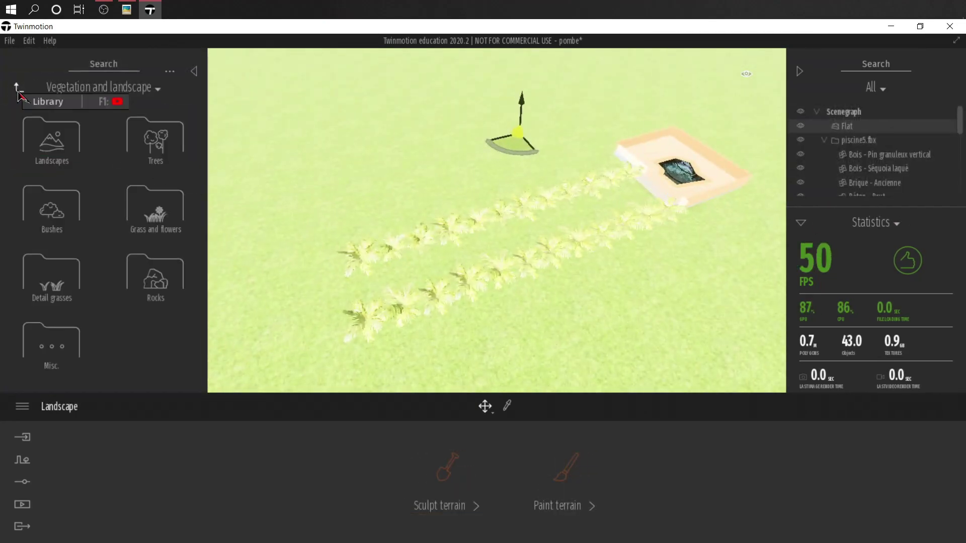
click(17, 92)
click(52, 213)
scroll(126, 226, down, 3)
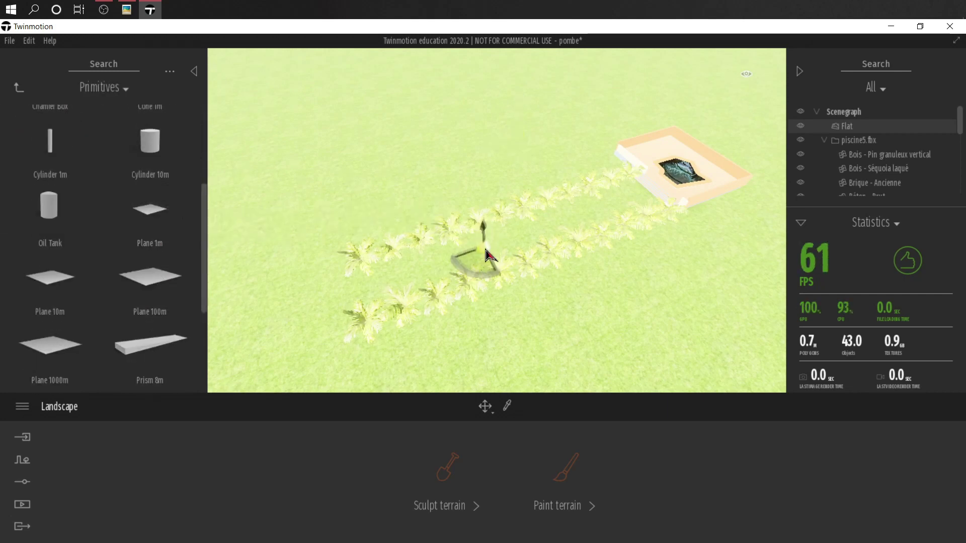
drag(523, 242, 536, 245)
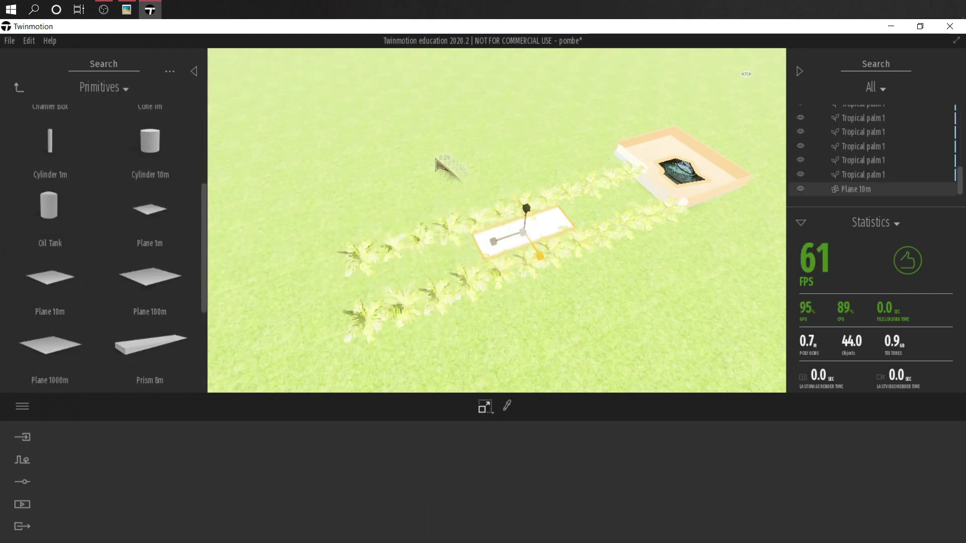
drag(382, 284, 338, 299)
Align the path plane between the two palm rows so its end meets the terrace's entrance steps
shift+middle_drag(430, 274, 484, 213)
scroll(578, 251, up, 5)
shift+middle_drag(551, 216, 377, 251)
key(t)
drag(352, 193, 405, 206)
shift+middle_drag(405, 206, 519, 310)
scroll(519, 310, down, 3)
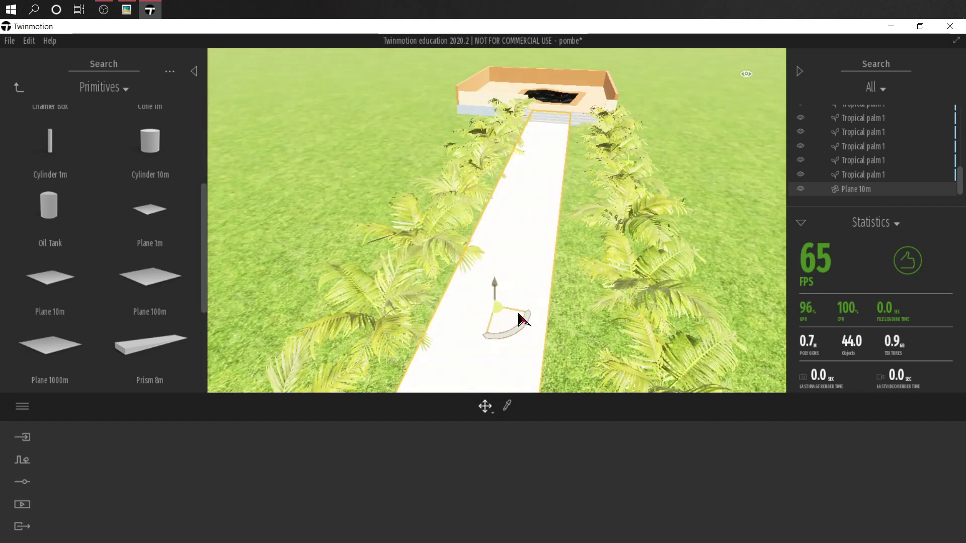
drag(519, 310, 583, 317)
key(t)
middle_drag(567, 252, 444, 225)
scroll(650, 239, up, 3)
scroll(444, 224, down, 3)
Apply the Pebbles material from the Nature materials to the path plane
click(19, 87)
click(19, 88)
click(49, 147)
click(48, 141)
click(40, 199)
click(145, 139)
scroll(145, 229, down, 5)
scroll(75, 338, down, 5)
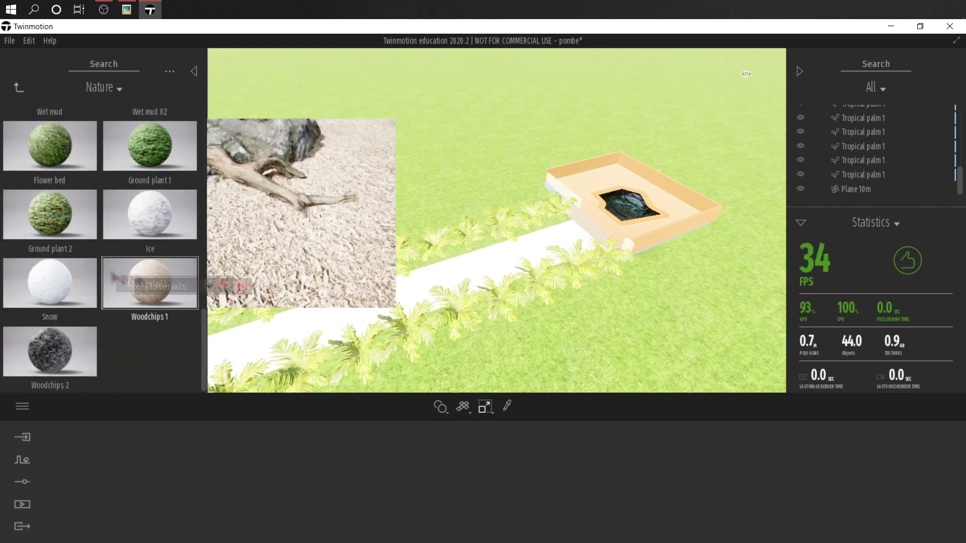
scroll(87, 143, up, 1)
scroll(53, 259, up, 8)
drag(52, 259, 403, 302)
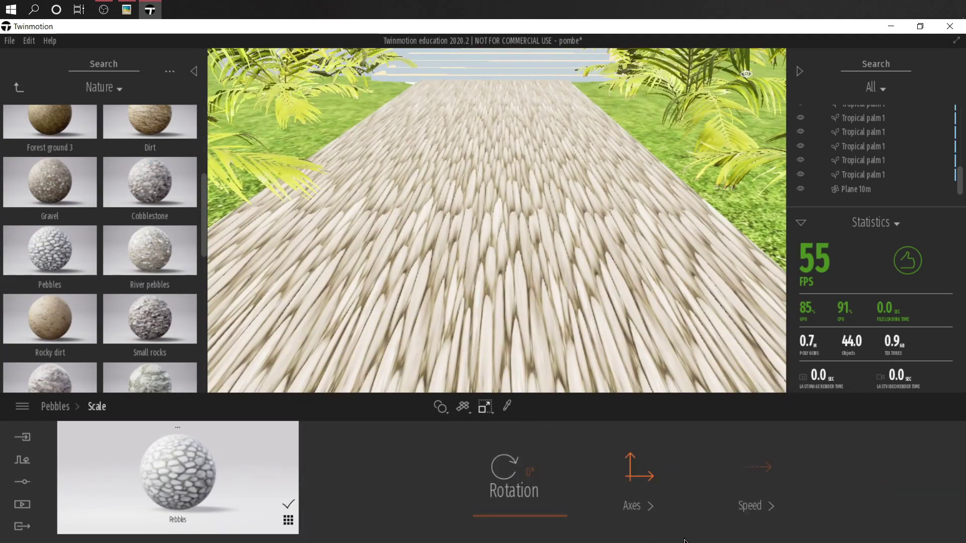
Set the Pebbles material's stretch on X to 10.00, adjust its stretch on Y, and set its scale to 0.48
click(799, 475)
drag(477, 499, 490, 428)
drag(599, 440, 465, 427)
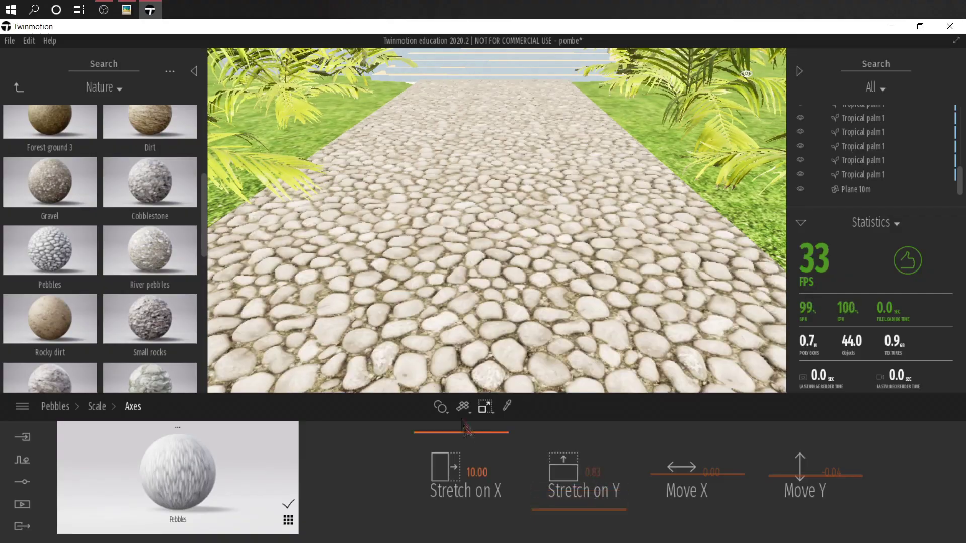
drag(622, 475, 621, 498)
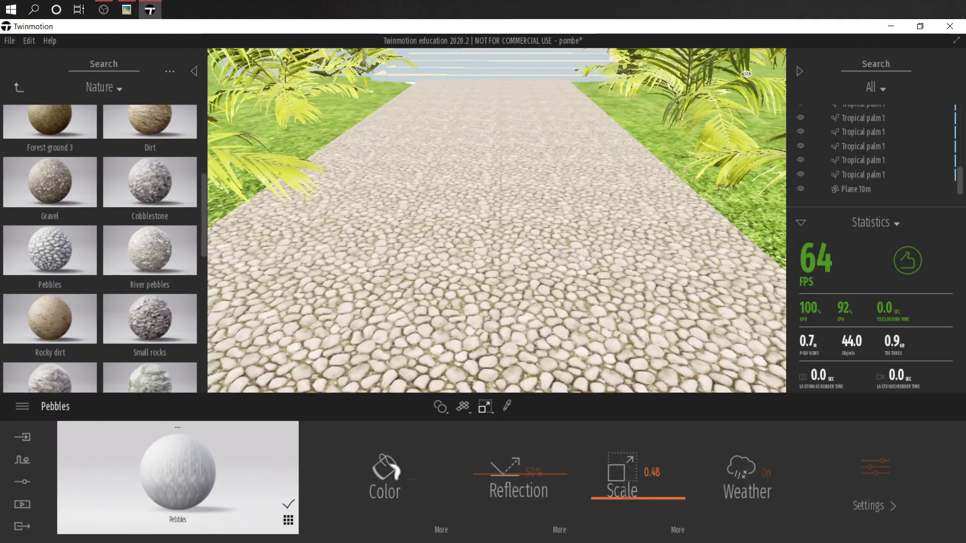
Set the scene's localization background picture to None
scroll(624, 337, down, 5)
scroll(603, 347, up, 3)
scroll(583, 354, up, 4)
right_drag(584, 354, 483, 332)
scroll(483, 332, down, 6)
click(22, 460)
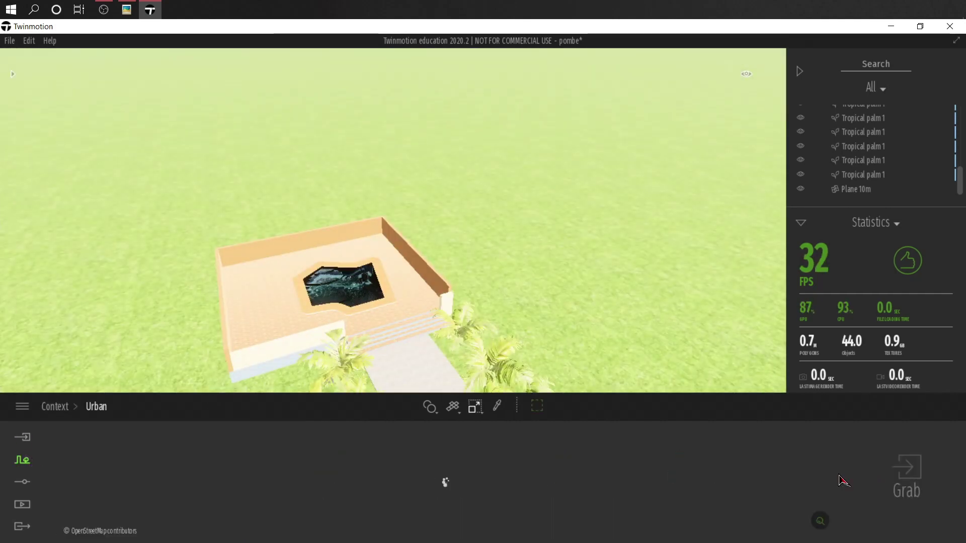
click(469, 500)
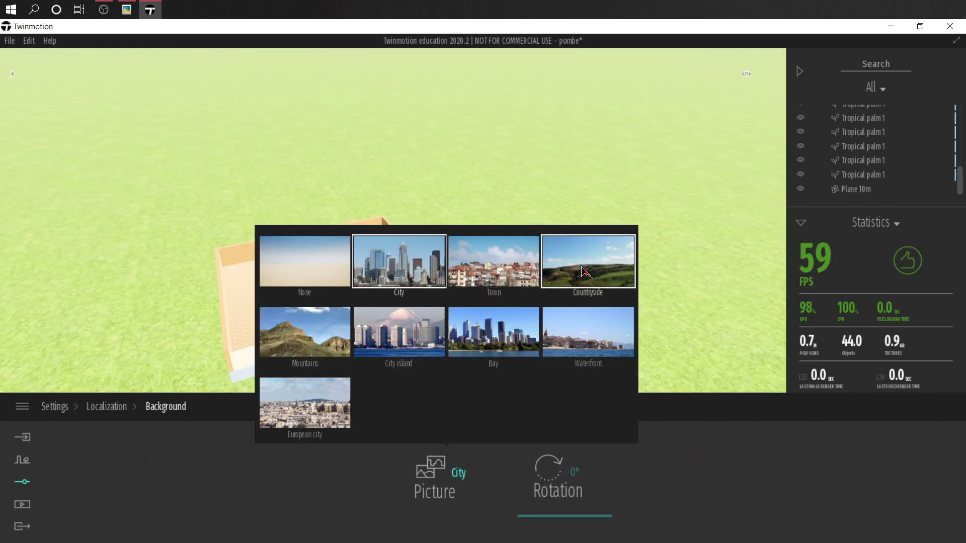
click(340, 274)
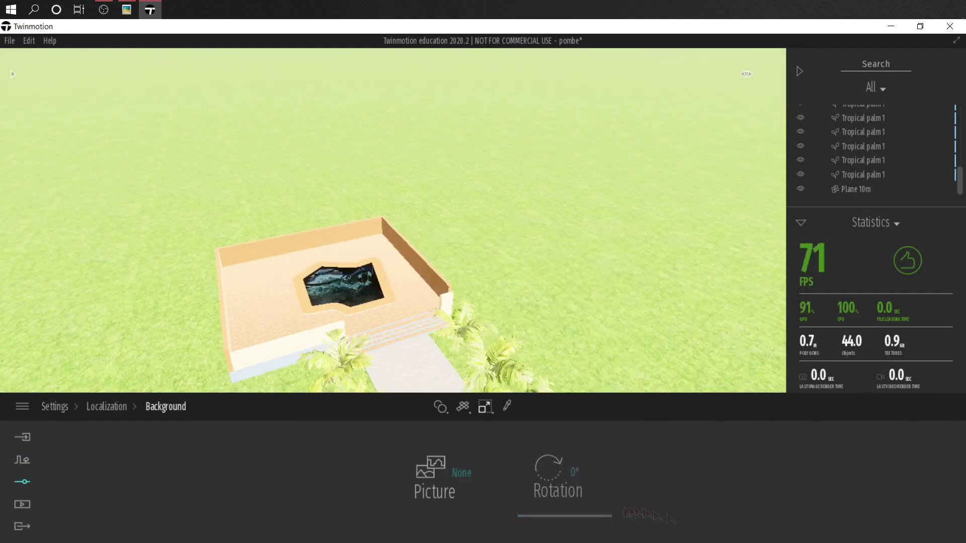
Check which Tropical palm 1 entries in the scene list belong to the row on one side of the path
double_click(878, 181)
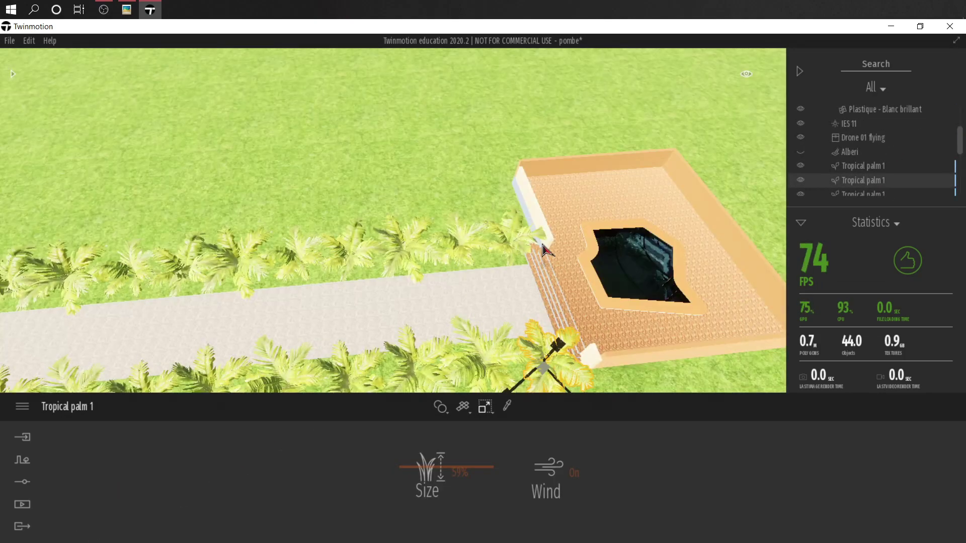
key(r)
right_drag(543, 245, 552, 278)
scroll(552, 279, down, 3)
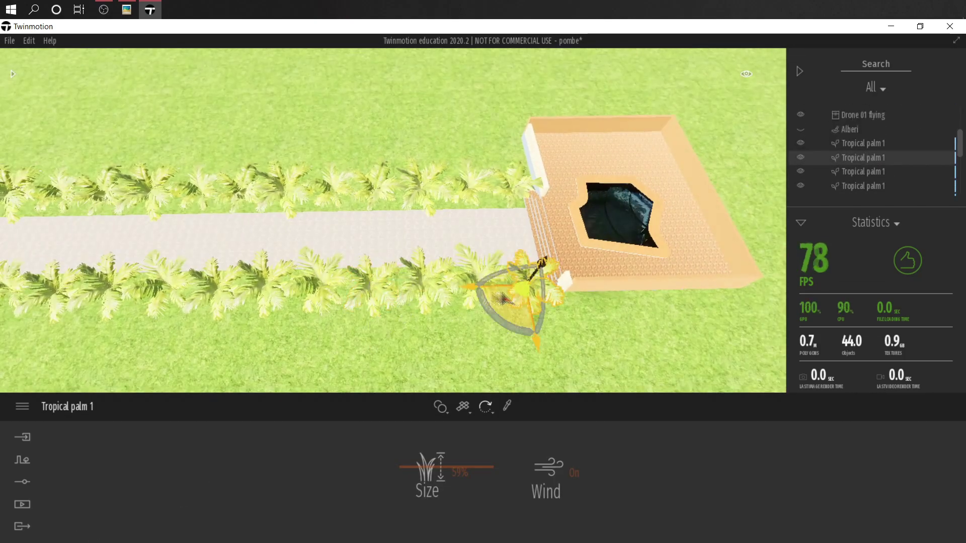
click(873, 148)
ctrl+click(873, 175)
scroll(873, 176, down, 1)
ctrl+click(873, 176)
scroll(877, 175, down, 1)
click(884, 173)
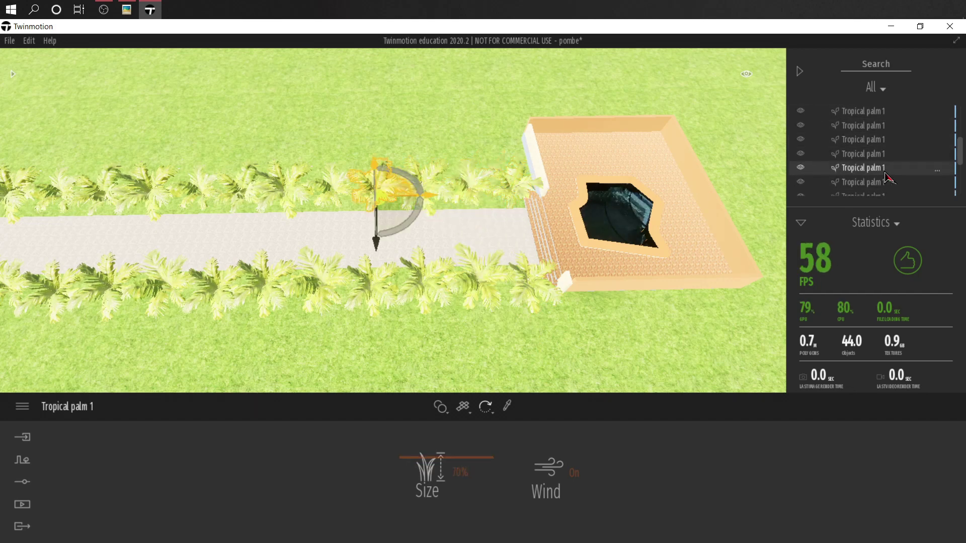
click(892, 157)
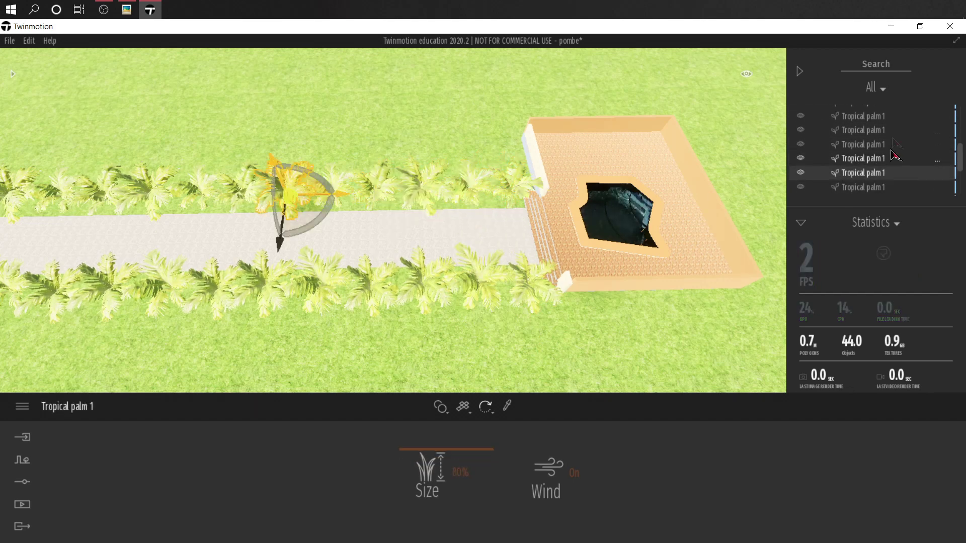
click(882, 147)
click(874, 176)
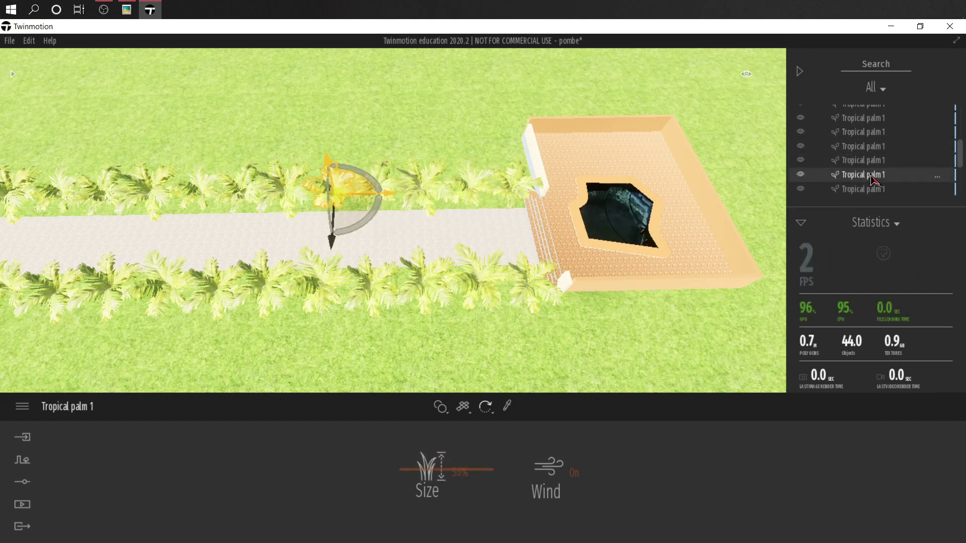
Select five Tropical palm 1 bushes of one path row and copy them as instances along the terrace's side wall
scroll(893, 150, down, 1)
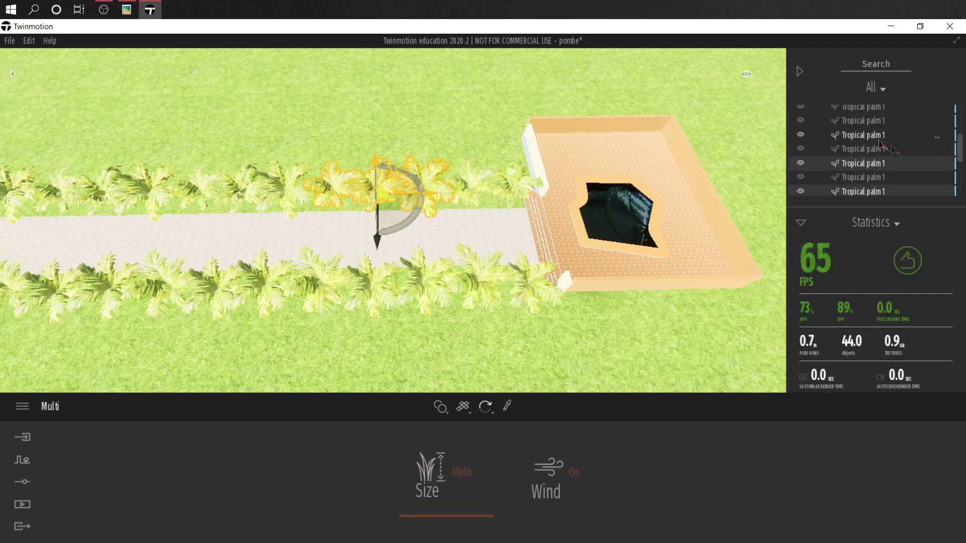
scroll(885, 153, up, 3)
key(ctrl+v)
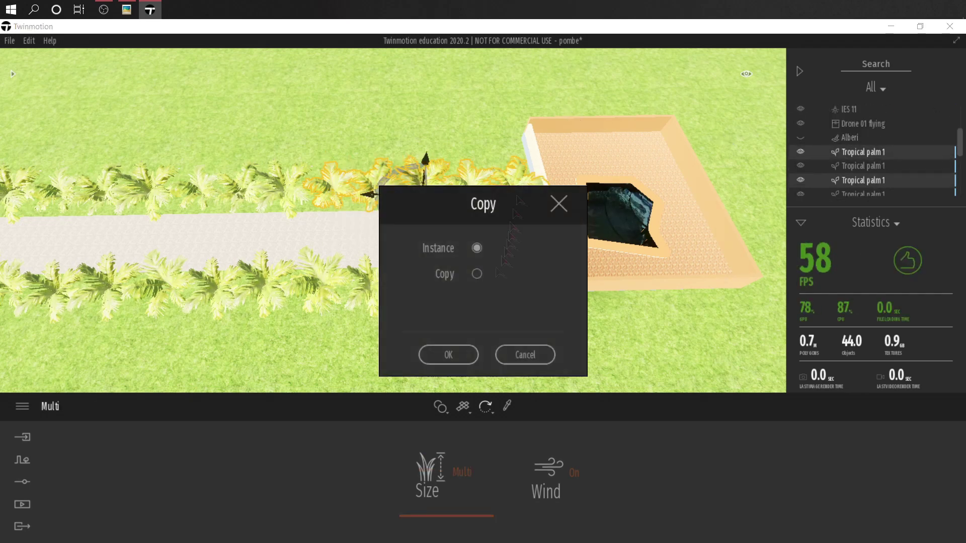
click(453, 347)
drag(412, 223, 668, 349)
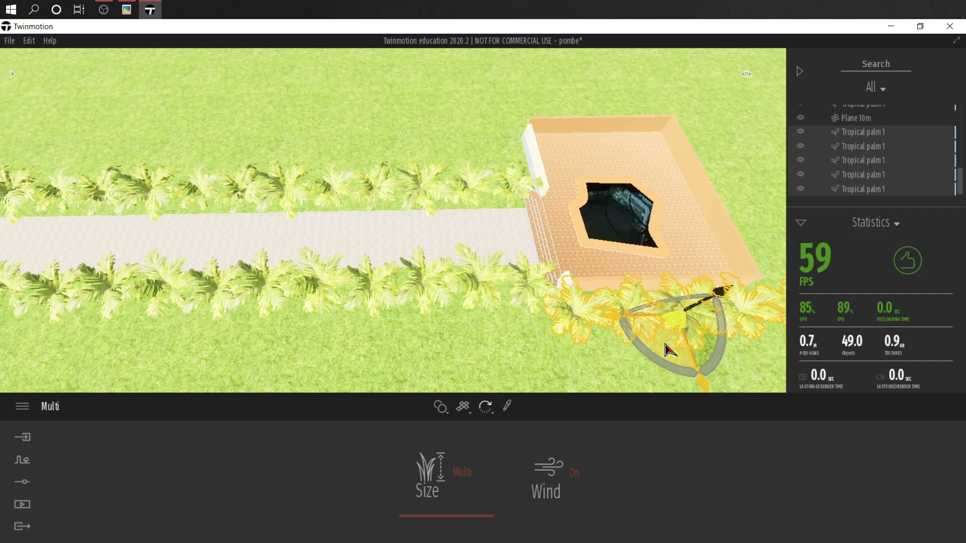
Adjust the copied bushes along the side wall and place a matching row of Tropical palm 1 along the opposite wall
key(d)
right_drag(578, 269, 453, 282)
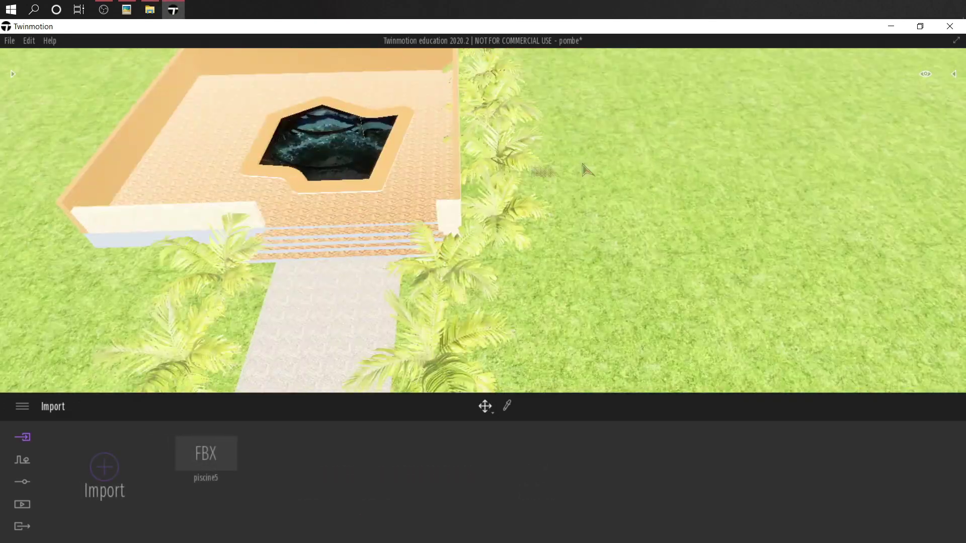
right_drag(583, 164, 407, 279)
click(387, 342)
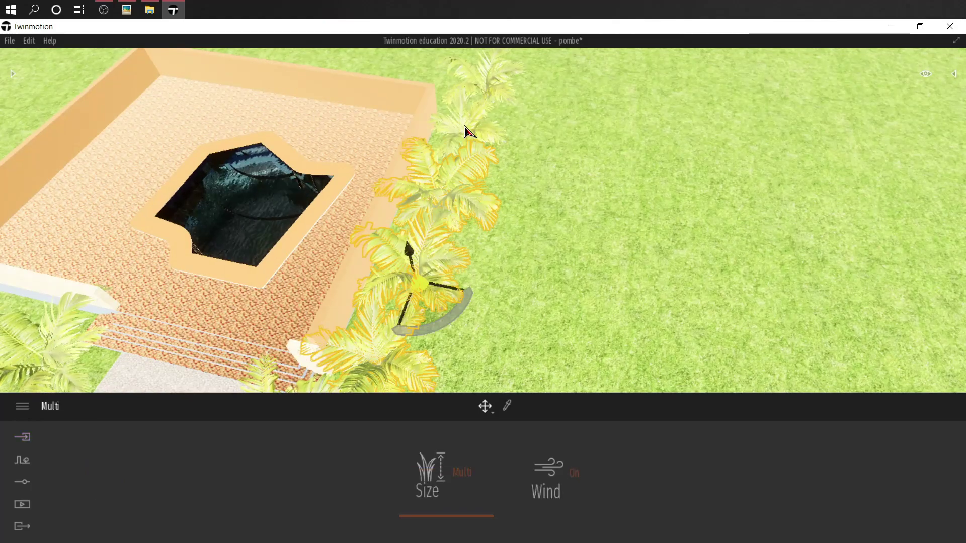
drag(476, 215, 22, 96)
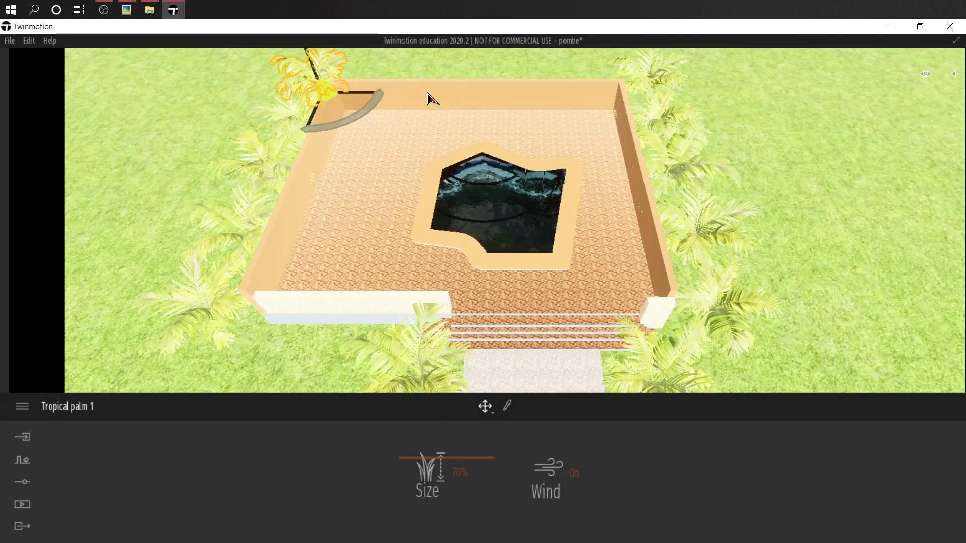
drag(427, 98, 702, 160)
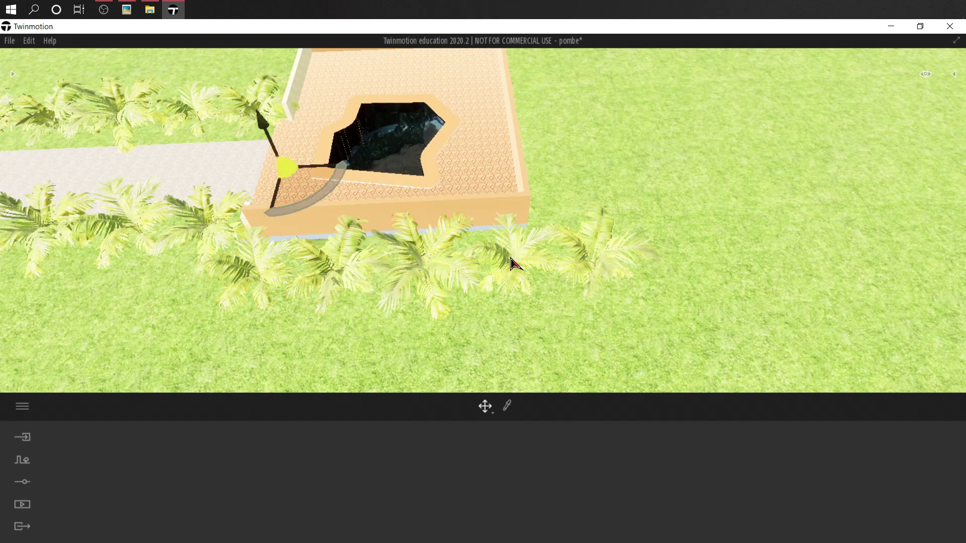
Select the five Tropical palm 1 bushes along the side wall and copy them as a row behind the terrace's back wall
click(955, 76)
scroll(870, 227, down, 3)
click(881, 257)
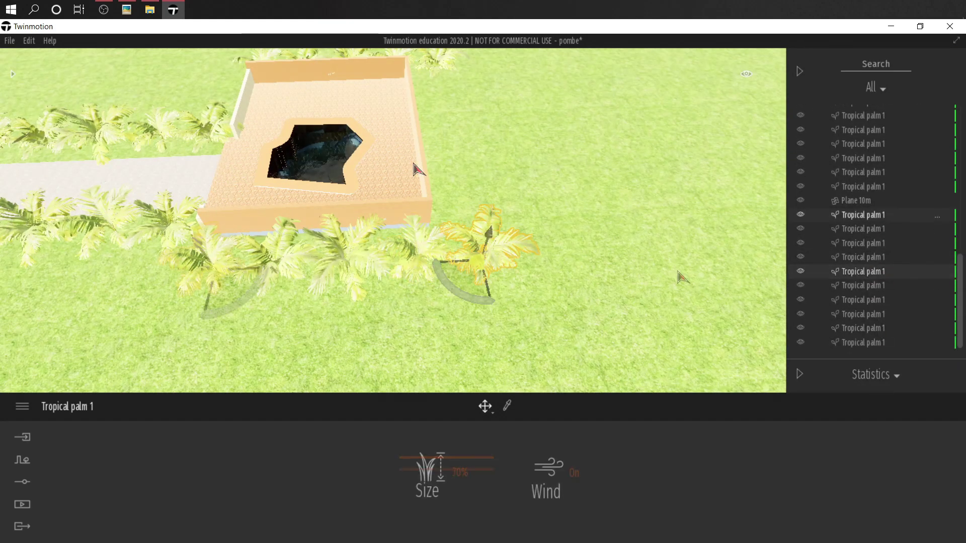
shift+click(882, 272)
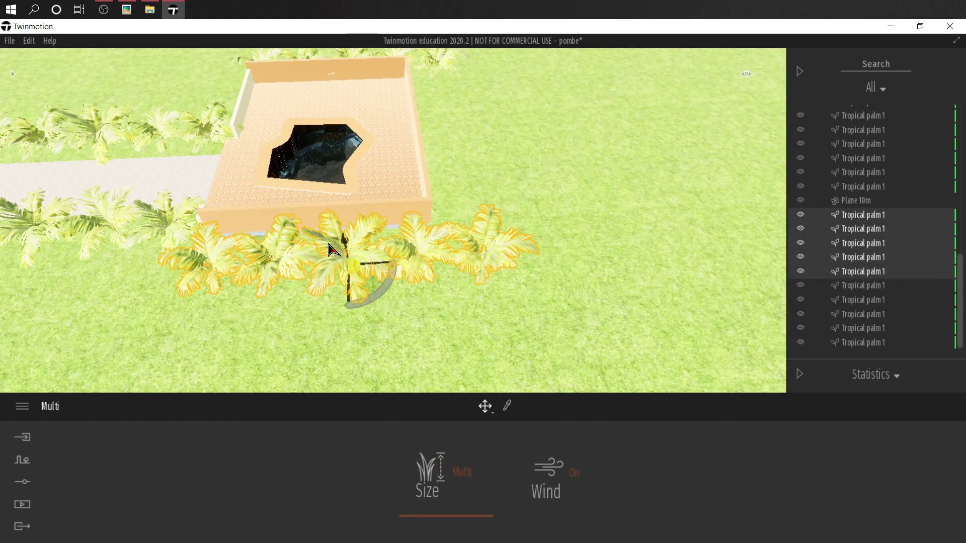
key(ctrl+v)
click(457, 355)
drag(431, 252, 549, 187)
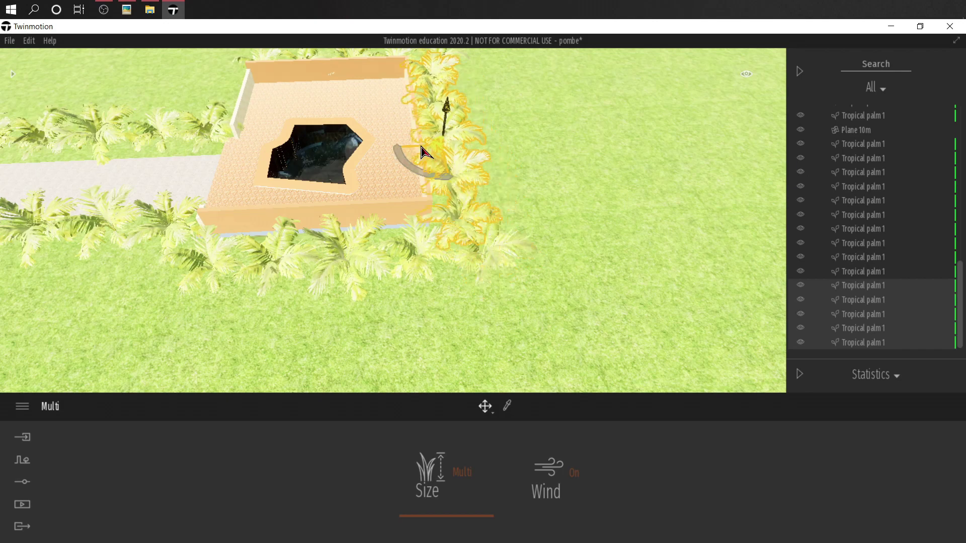
Hide the piscine5.fbx pool model to expose the terrain and plants around it
click(516, 159)
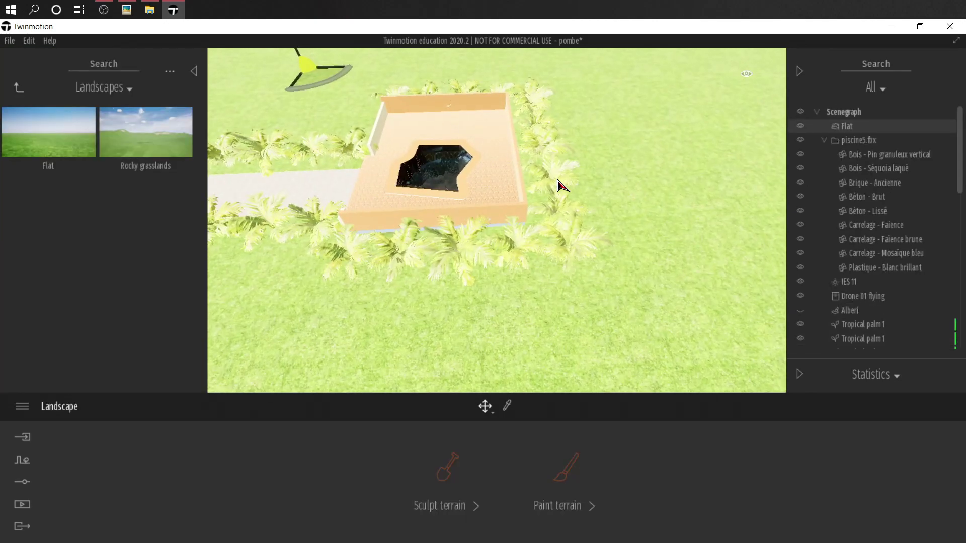
scroll(562, 186, up, 1)
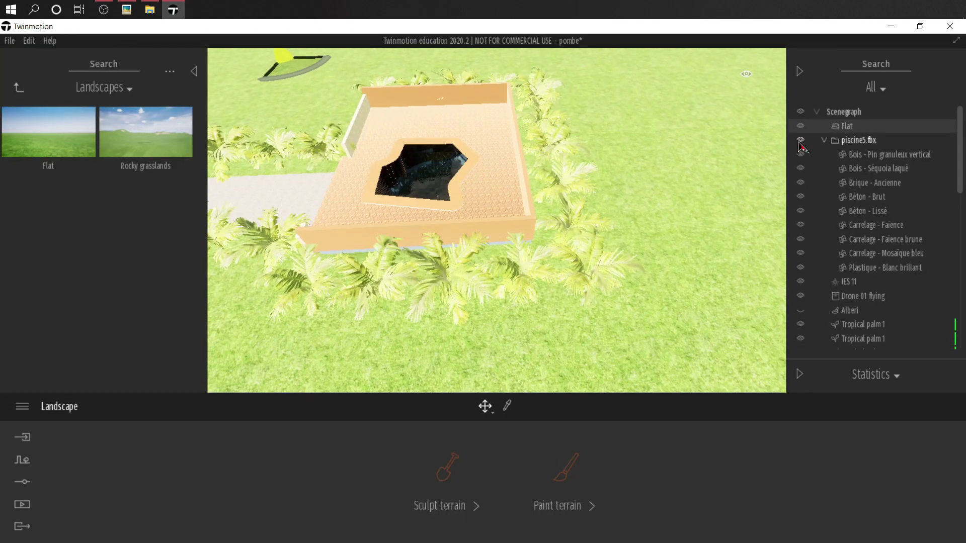
click(800, 140)
scroll(691, 189, up, 3)
scroll(675, 186, down, 5)
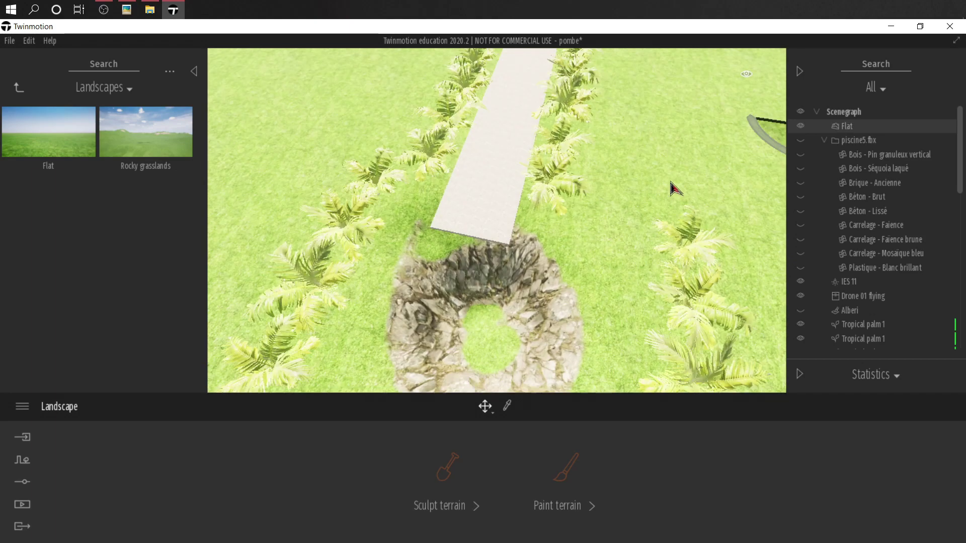
Shift the corner Tropical palm 1 bush slightly closer to the back row
click(674, 304)
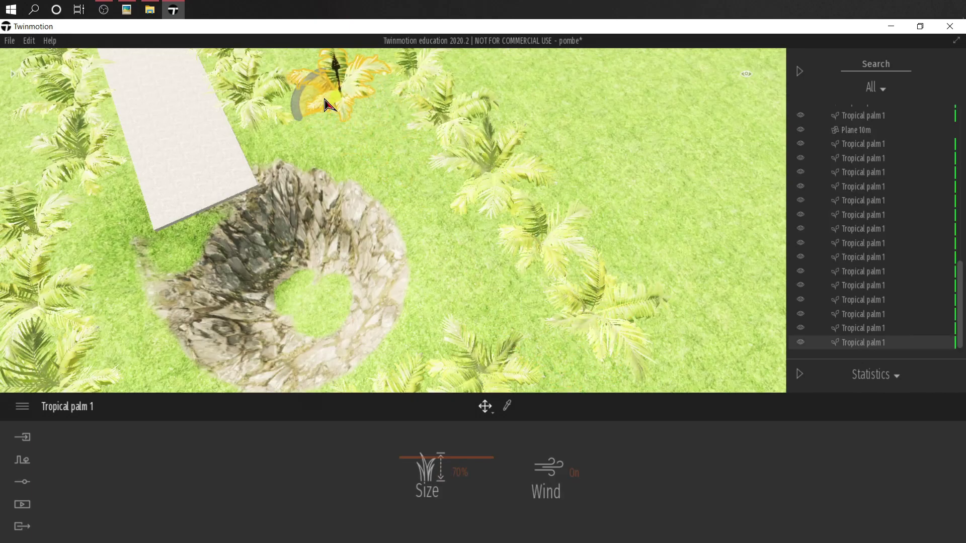
drag(555, 314, 545, 328)
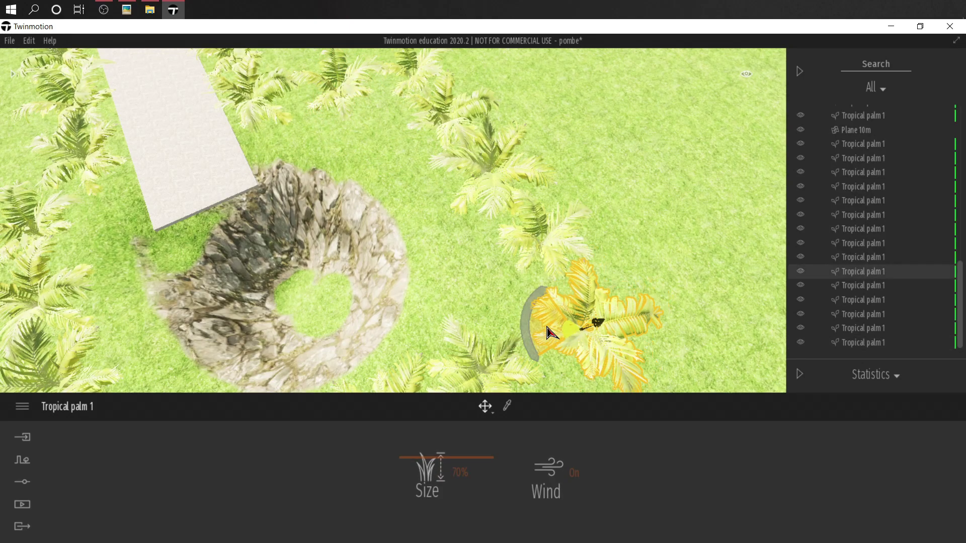
key(Escape)
Nest the Tropical palm 1 bushes listed after Plane 10m under the first of them in the scene hierarchy
click(824, 140)
click(860, 211)
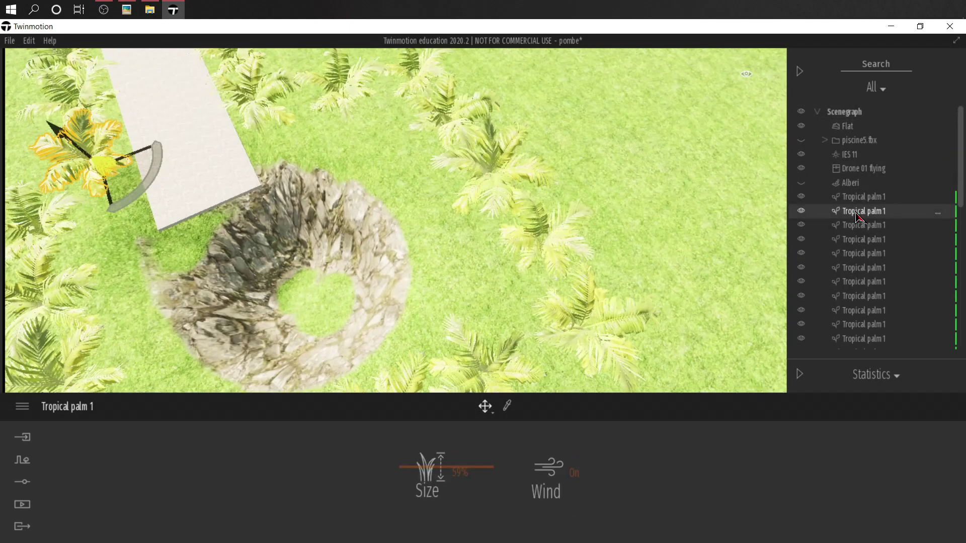
scroll(952, 342, down, 5)
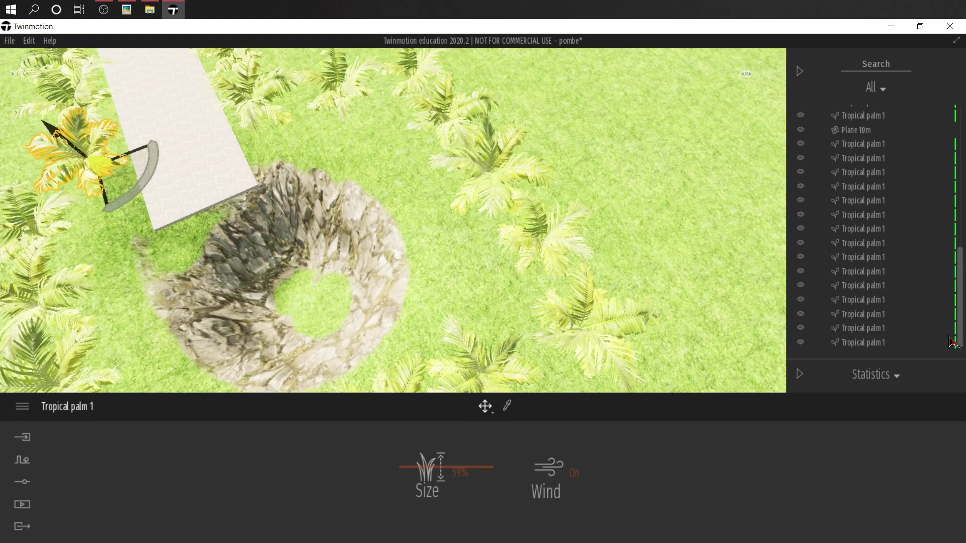
click(870, 344)
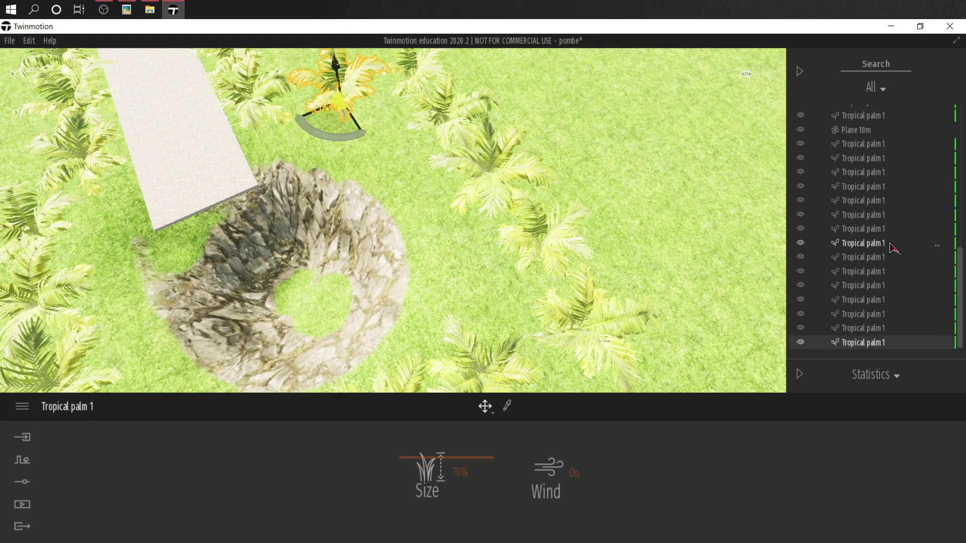
shift+click(853, 159)
drag(853, 160, 828, 234)
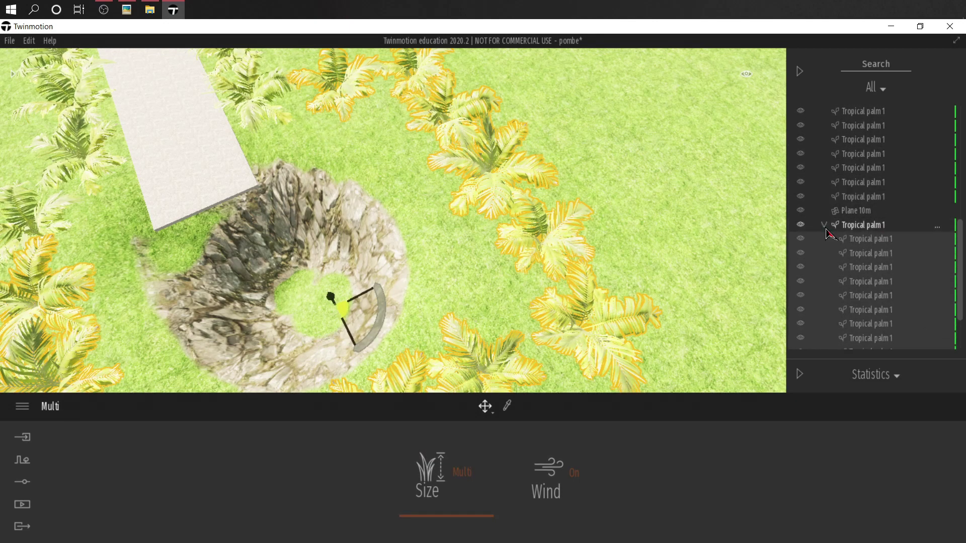
Move the Tropical palm 1 bushes listed before Plane 10m into the same Tropical palm 1 group and collapse it
click(824, 226)
click(875, 318)
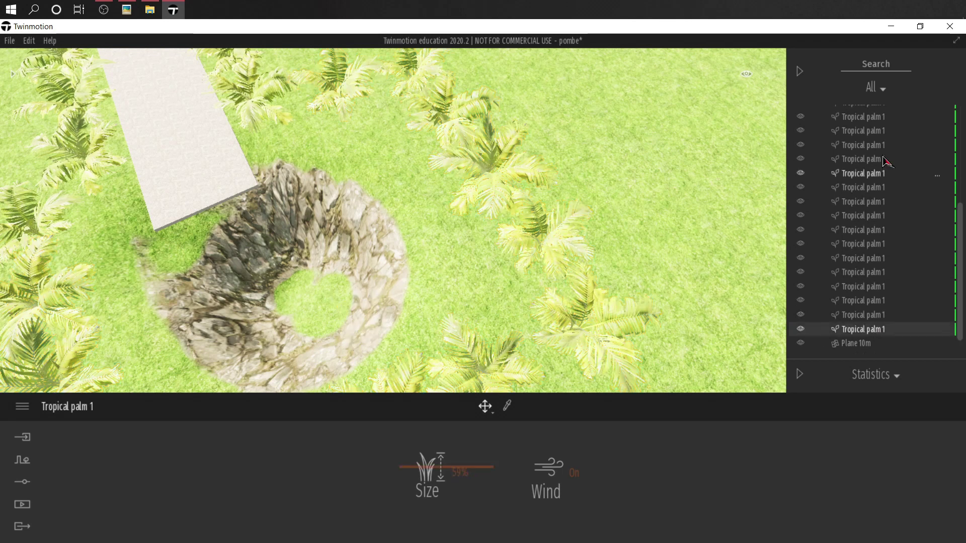
click(855, 346)
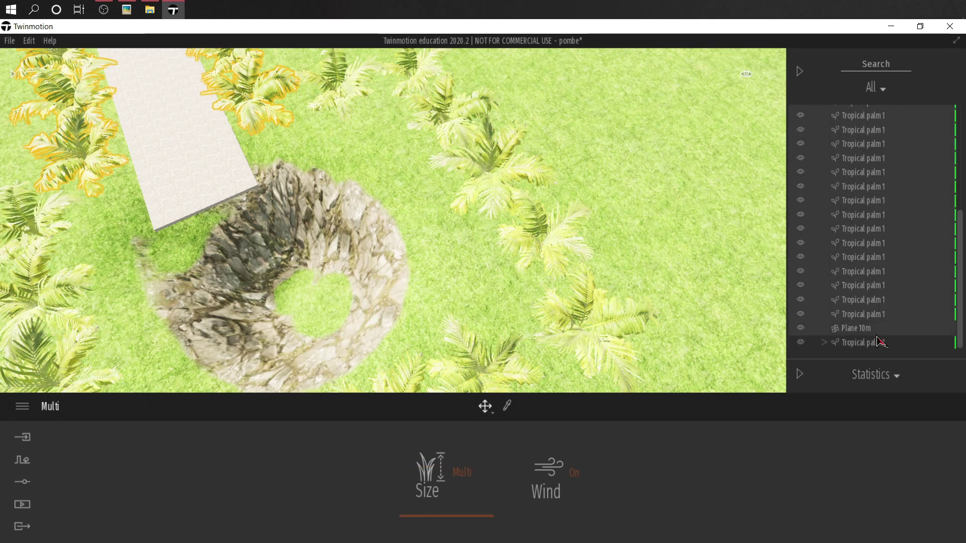
drag(876, 345, 876, 345)
scroll(881, 192, up, 6)
scroll(823, 218, down, 1)
click(825, 178)
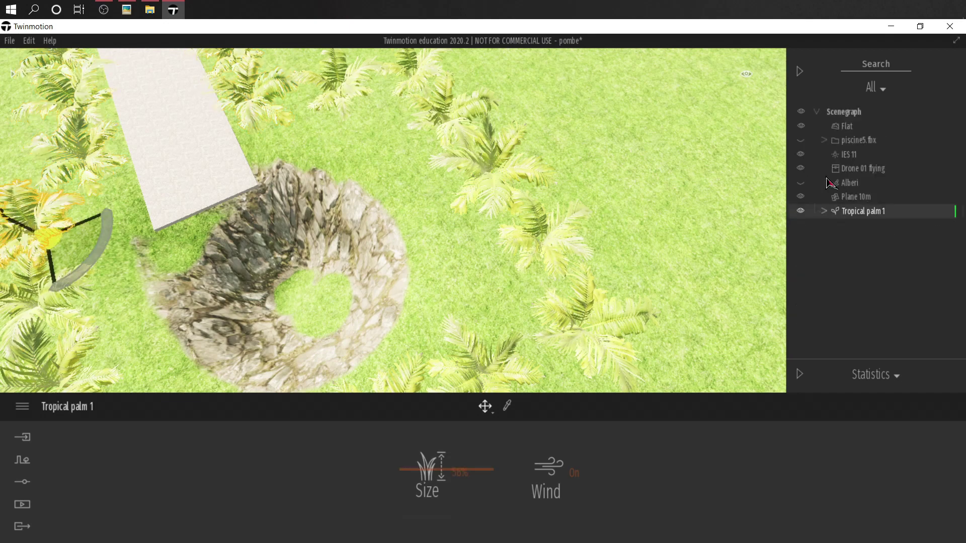
Hide the Tropical palm 1 group and show the piscine5.fbx pool model again
click(800, 211)
click(800, 140)
right_drag(674, 177, 608, 234)
right_drag(576, 262, 558, 255)
scroll(558, 254, up, 6)
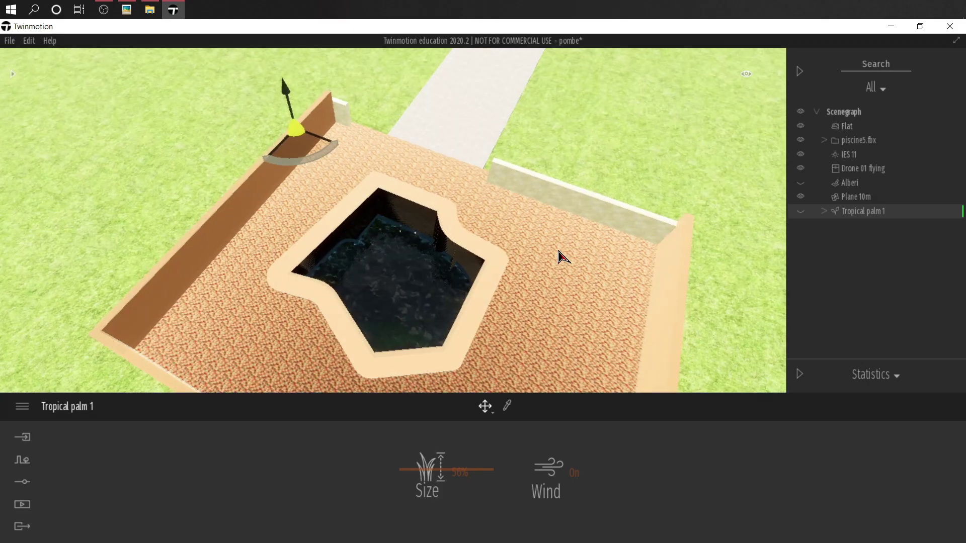
Examine the pool basin up close and the whole terrace from its entrance steps
scroll(407, 169, down, 4)
right_drag(406, 169, 444, 203)
scroll(514, 214, down, 2)
right_drag(514, 214, 601, 183)
scroll(508, 211, down, 3)
key(Escape)
scroll(602, 187, down, 6)
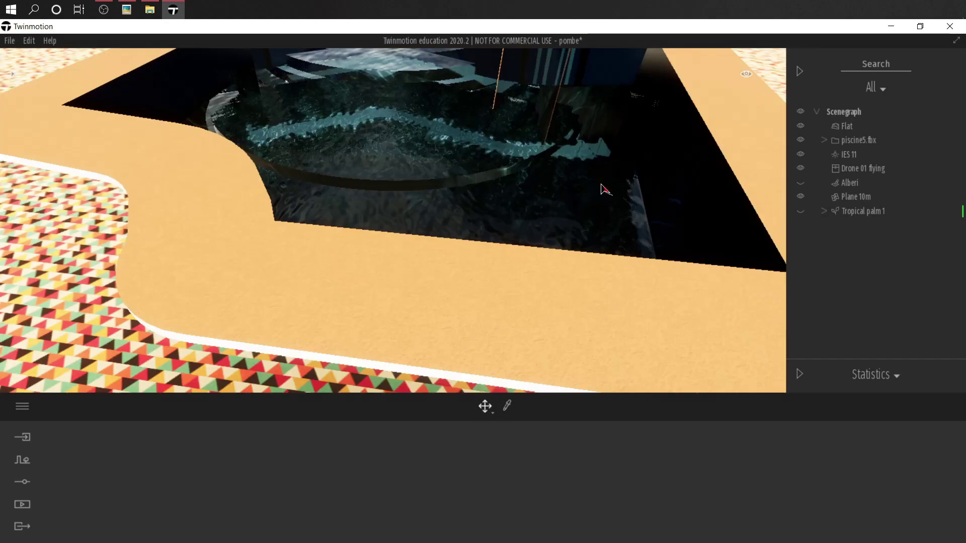
scroll(587, 246, down, 3)
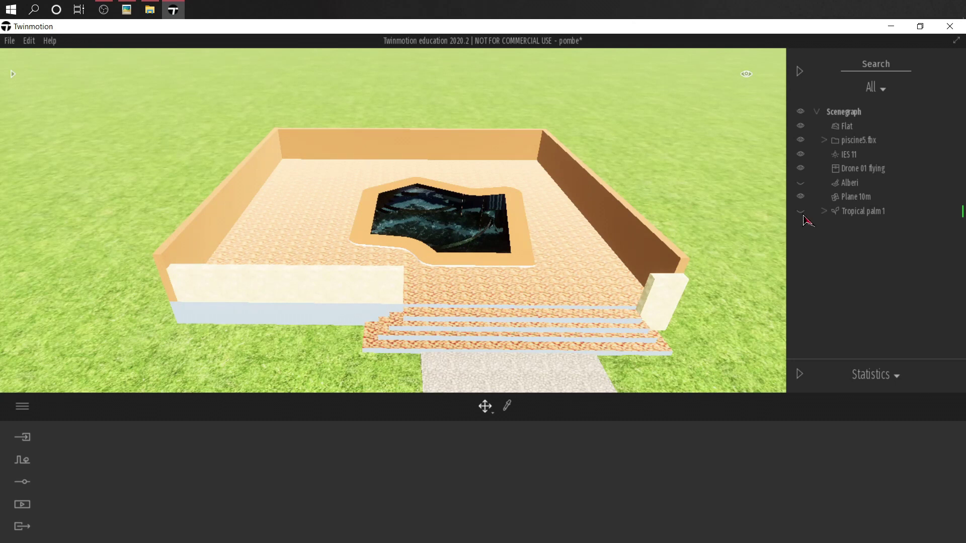
Preview the scene with the Alberi trees and Tropical palm 1 group shown, and hide both along with Plane 10m
click(800, 182)
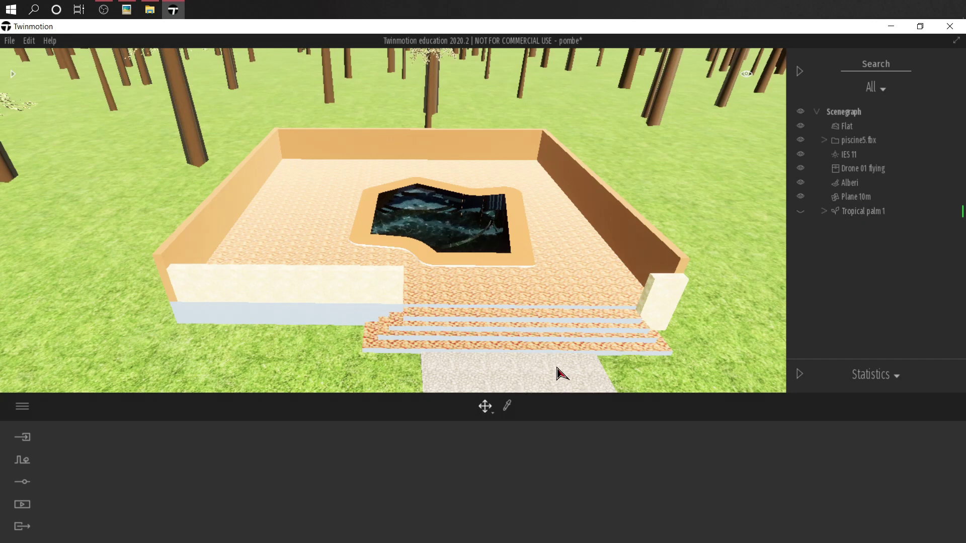
click(800, 212)
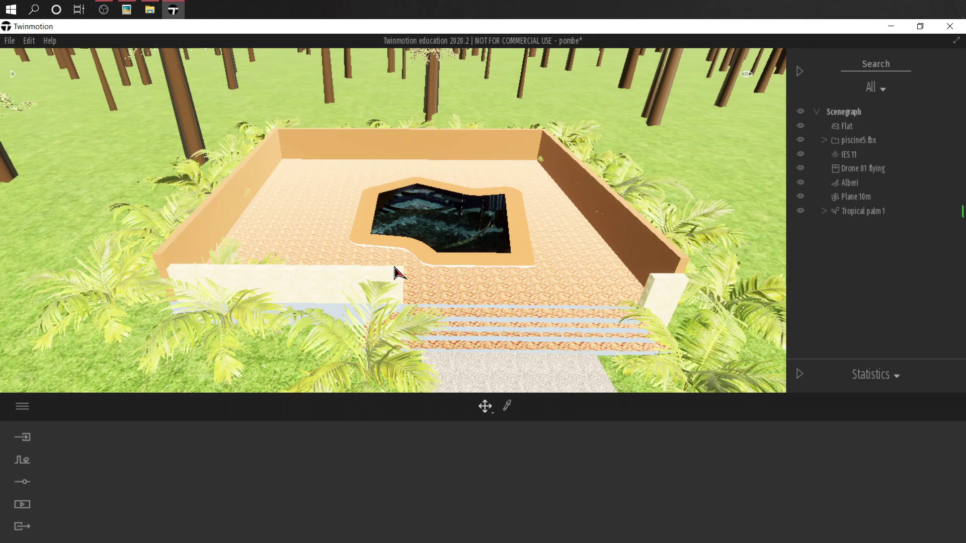
click(800, 182)
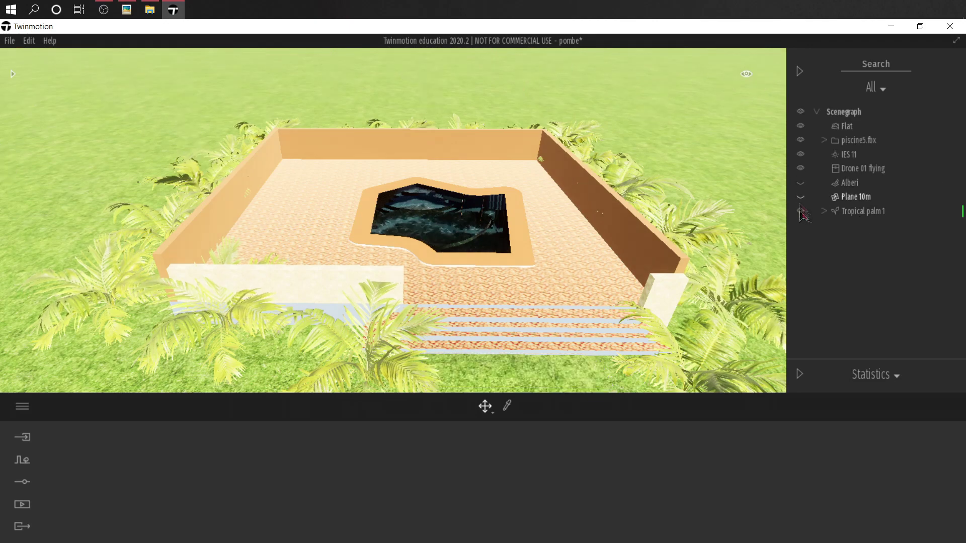
click(800, 196)
click(800, 211)
scroll(486, 225, up, 1)
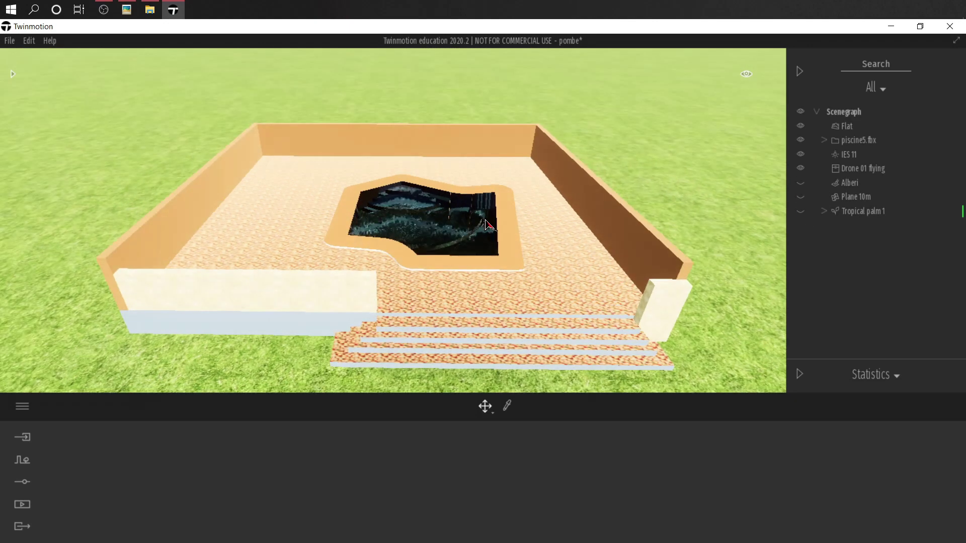
scroll(486, 225, up, 2)
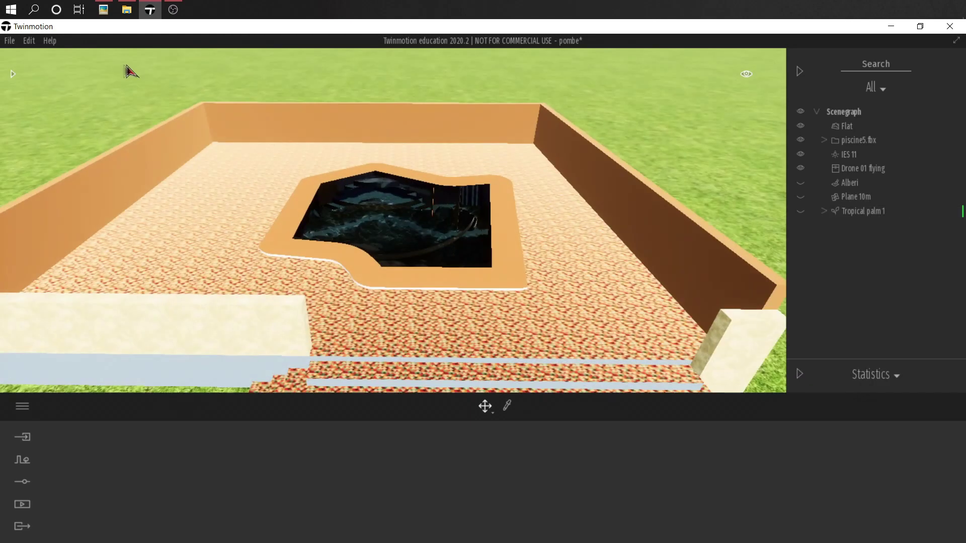
Place a Plane 1m primitive from the library at the edge of the pool
click(13, 74)
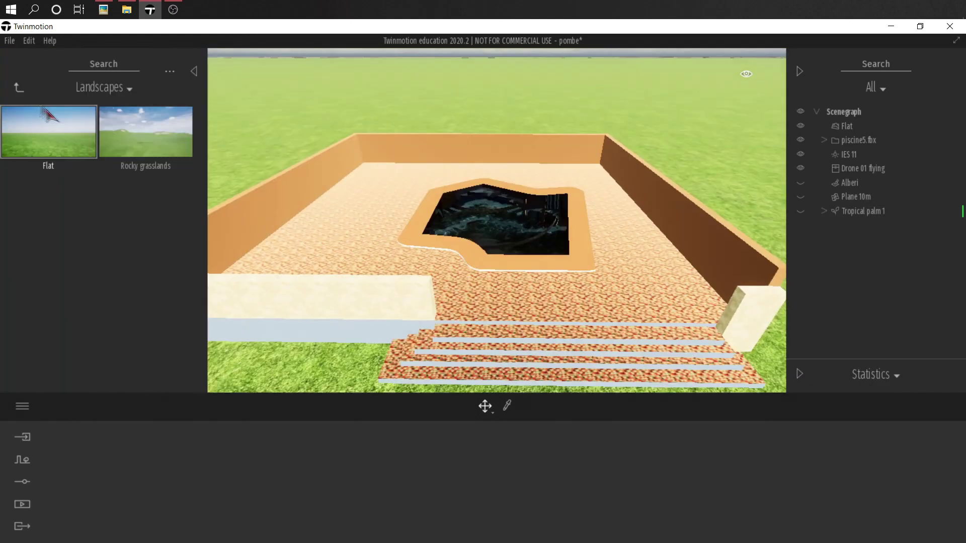
click(18, 87)
click(50, 210)
click(53, 210)
scroll(75, 226, down, 2)
drag(150, 306, 485, 239)
scroll(485, 241, up, 5)
scroll(469, 263, down, 3)
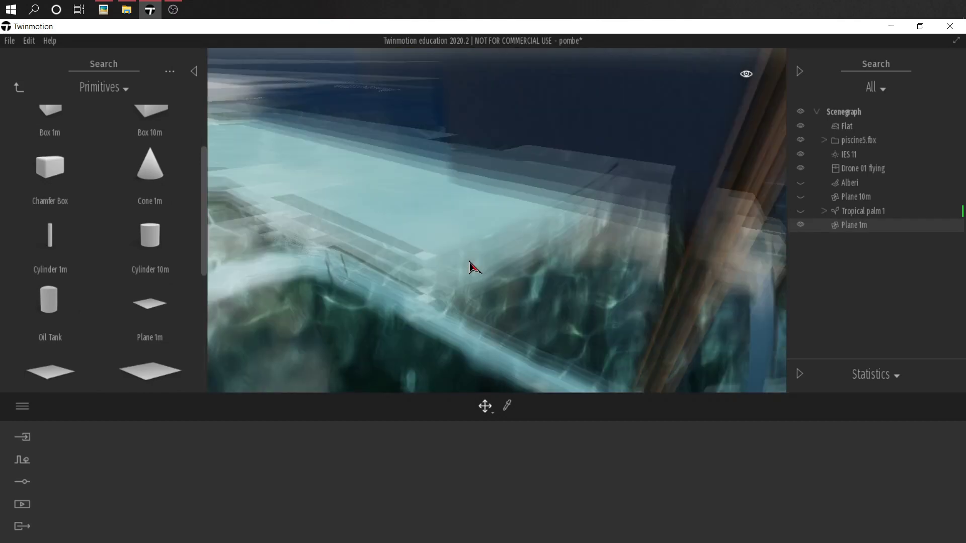
click(479, 287)
key(Delete)
key(ctrl+z)
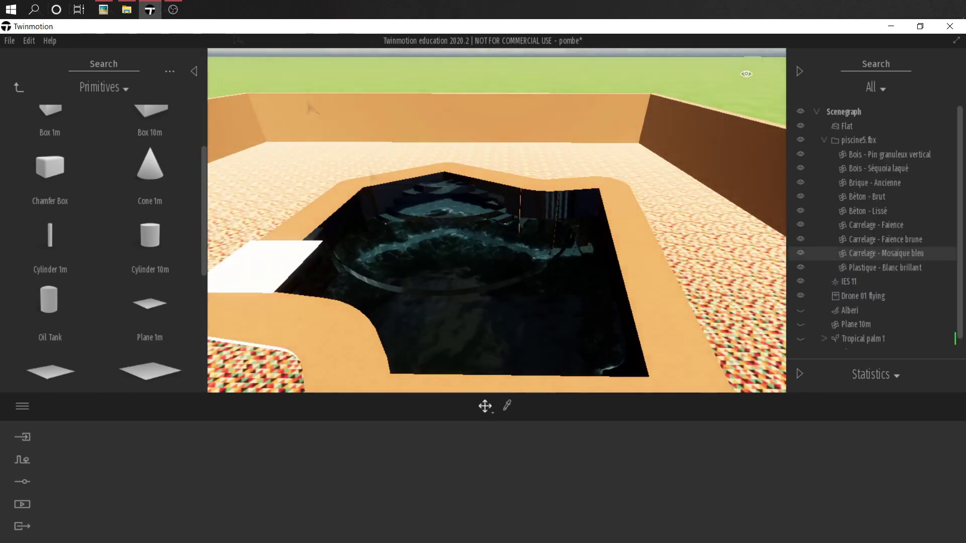
Apply a light concrete tile material to the pool's inner walls and steps and adjust its texture
click(18, 88)
click(19, 88)
click(52, 141)
click(58, 280)
scroll(116, 244, down, 6)
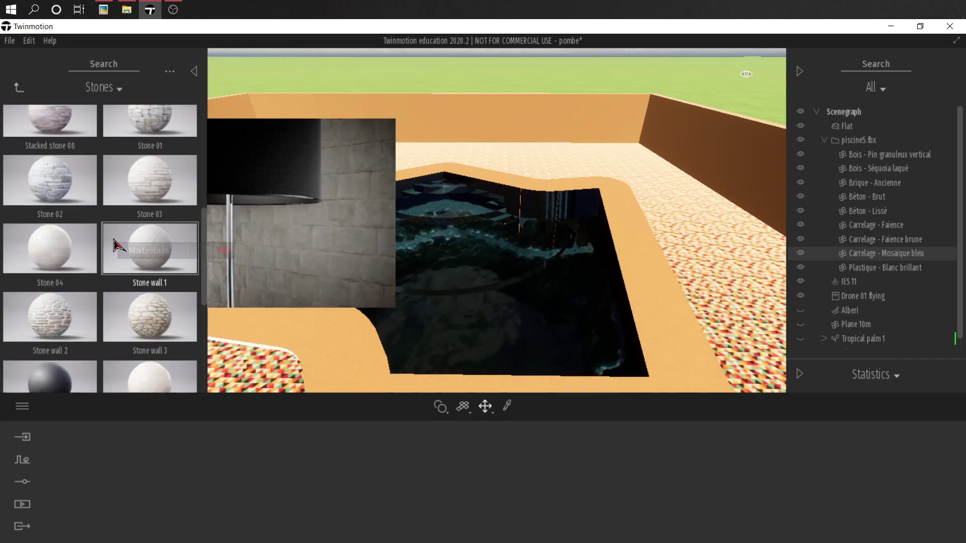
click(19, 87)
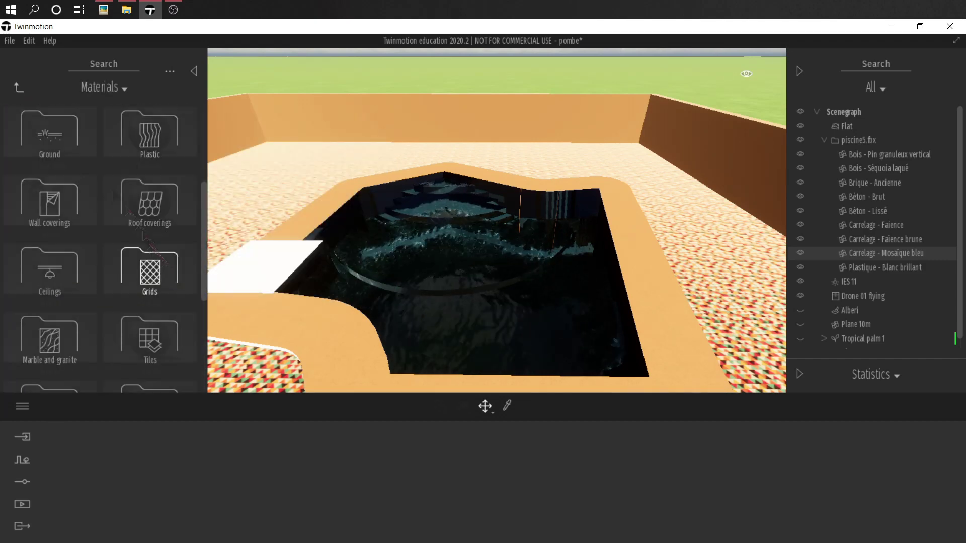
click(153, 332)
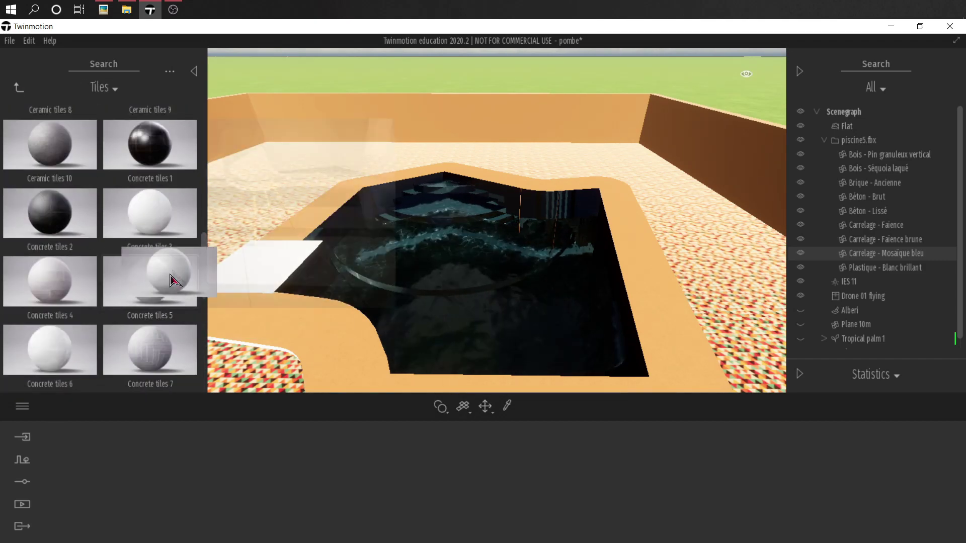
drag(146, 231, 419, 217)
drag(616, 463, 616, 455)
Fit the white plane over the pool basin and give it the Pool 02 water material after trying Pool 01
scroll(460, 221, down, 3)
click(327, 249)
drag(329, 251, 195, 8)
click(18, 87)
click(50, 140)
scroll(89, 341, down, 5)
click(70, 341)
drag(52, 132, 444, 255)
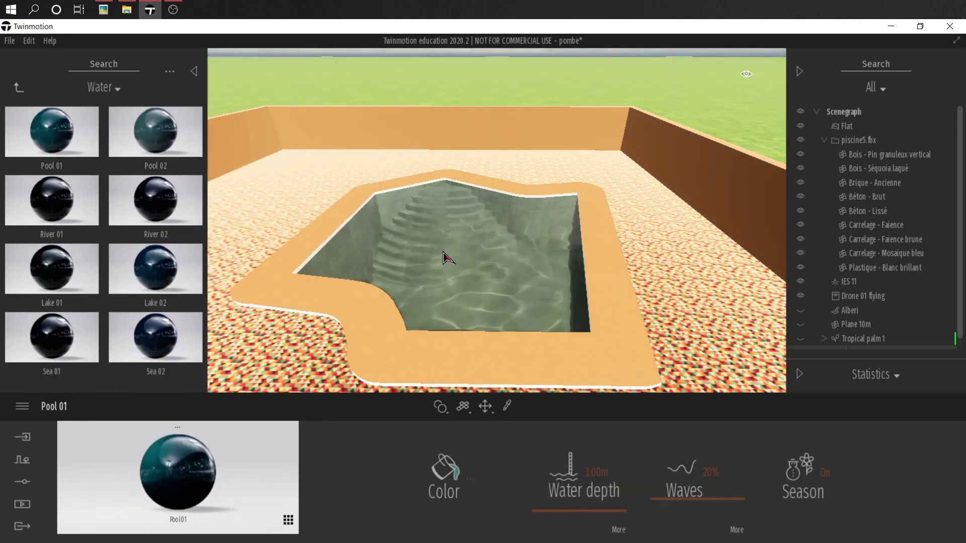
scroll(574, 241, up, 6)
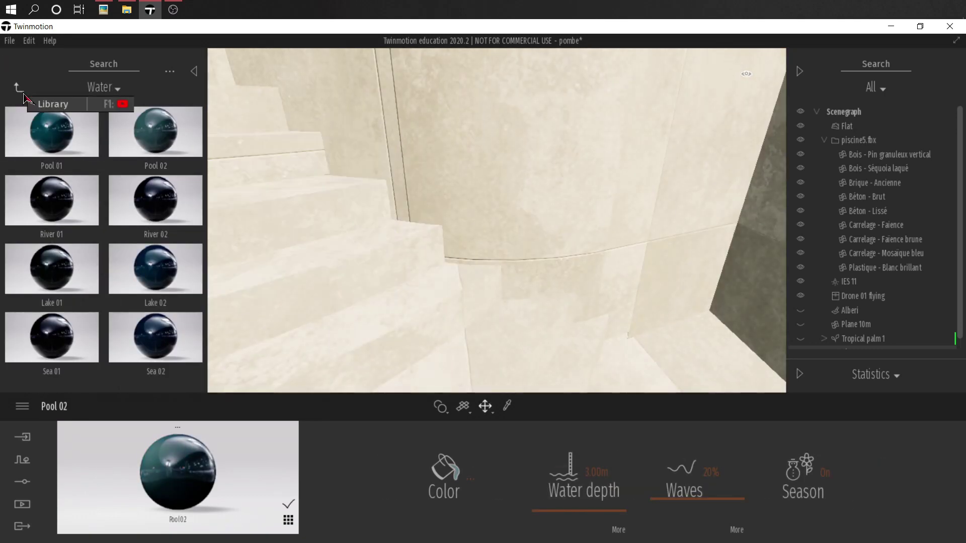
Apply the Stoneware tiles 4 material to the pool's inner walls and steps and change its color
click(23, 94)
click(143, 204)
drag(210, 151, 209, 383)
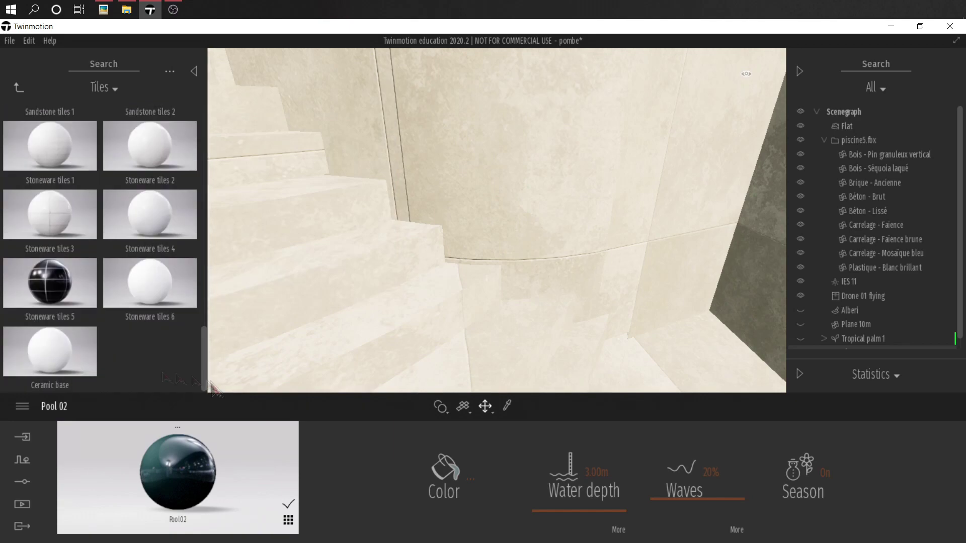
drag(150, 213, 504, 179)
click(385, 467)
click(637, 411)
scroll(528, 316, down, 5)
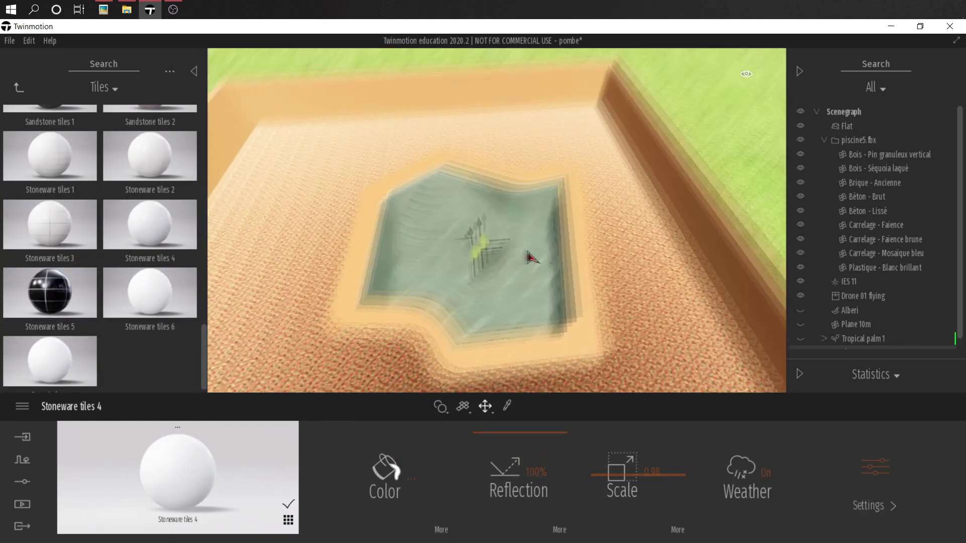
Apply the Sandstone tiles 1 material to the paved rim around the pool
scroll(547, 203, up, 4)
scroll(70, 241, up, 3)
drag(50, 269, 581, 238)
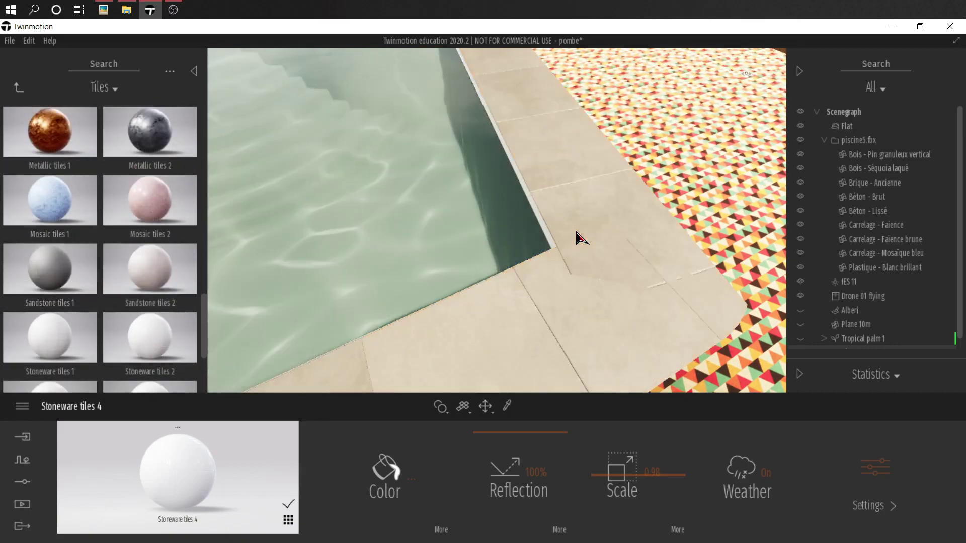
click(530, 326)
scroll(531, 326, down, 5)
shift+middle_drag(531, 326, 554, 144)
scroll(554, 144, up, 4)
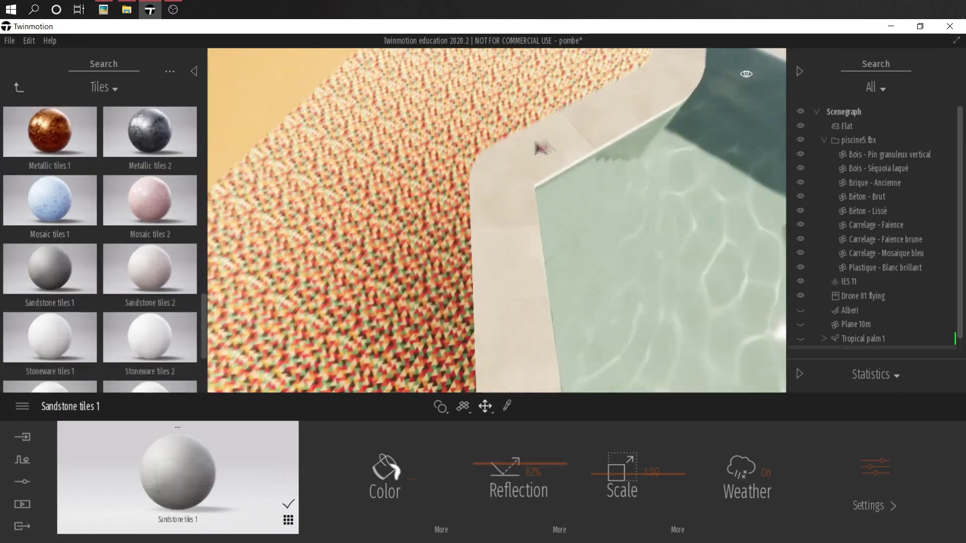
scroll(611, 222, down, 4)
drag(51, 131, 611, 221)
key(ctrl+z)
Apply the Ceramic tiles 1 material to the pool's rim
scroll(150, 211, up, 8)
drag(150, 201, 578, 324)
scroll(593, 281, down, 3)
scroll(578, 292, up, 7)
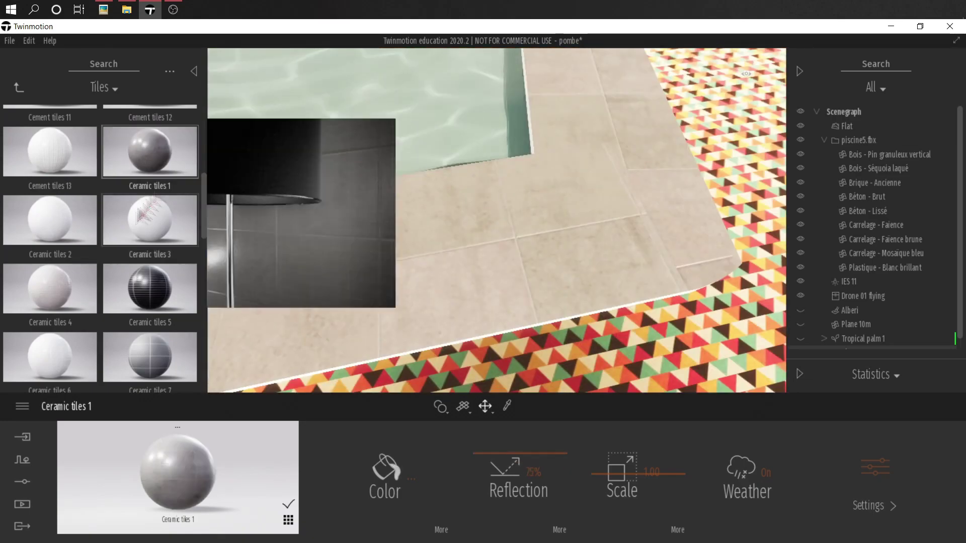
shift+middle_drag(425, 117, 384, 111)
scroll(689, 300, down, 5)
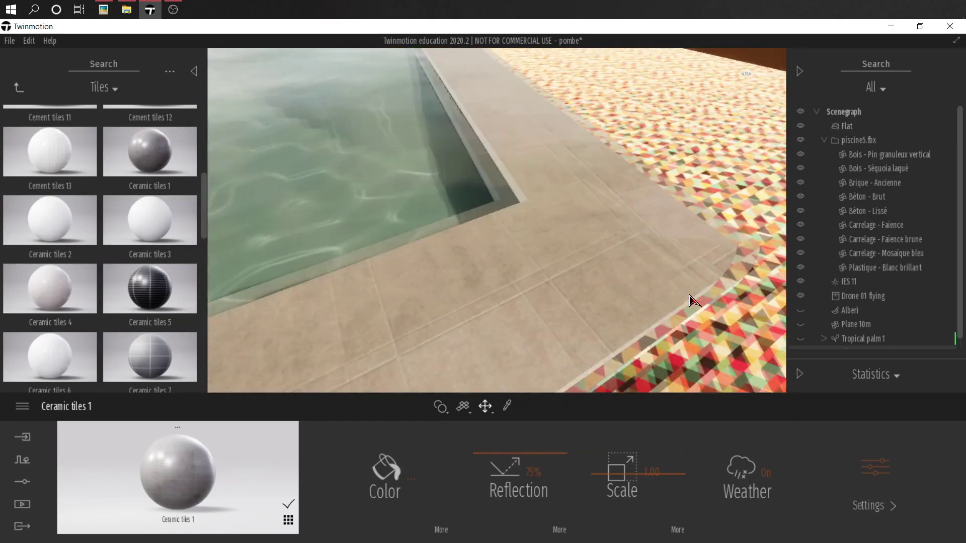
Set the rim's texture mapping to Cylindrical UVs, with reflection at 65% and scale at 0.64
shift+middle_drag(674, 307, 576, 333)
shift+middle_drag(639, 324, 573, 302)
scroll(572, 303, down, 3)
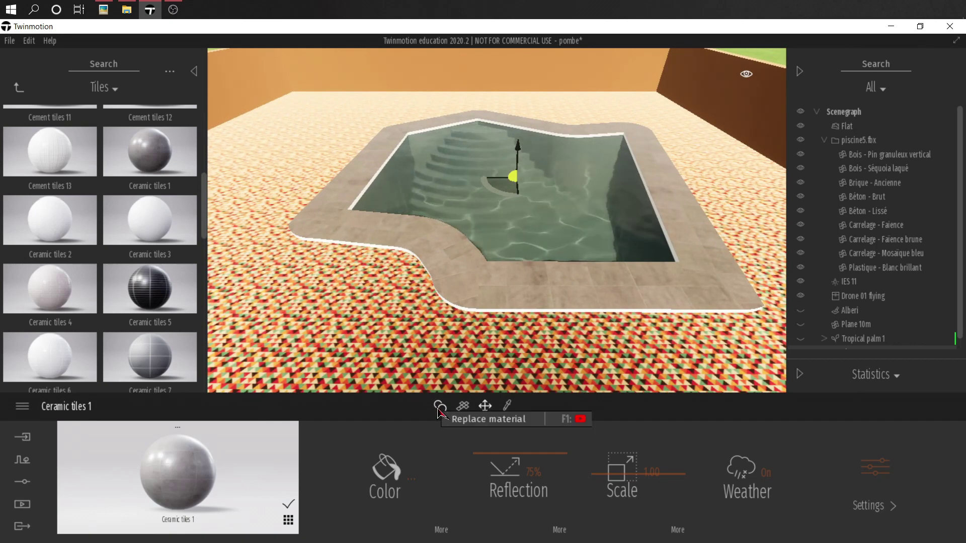
mouse_move(463, 406)
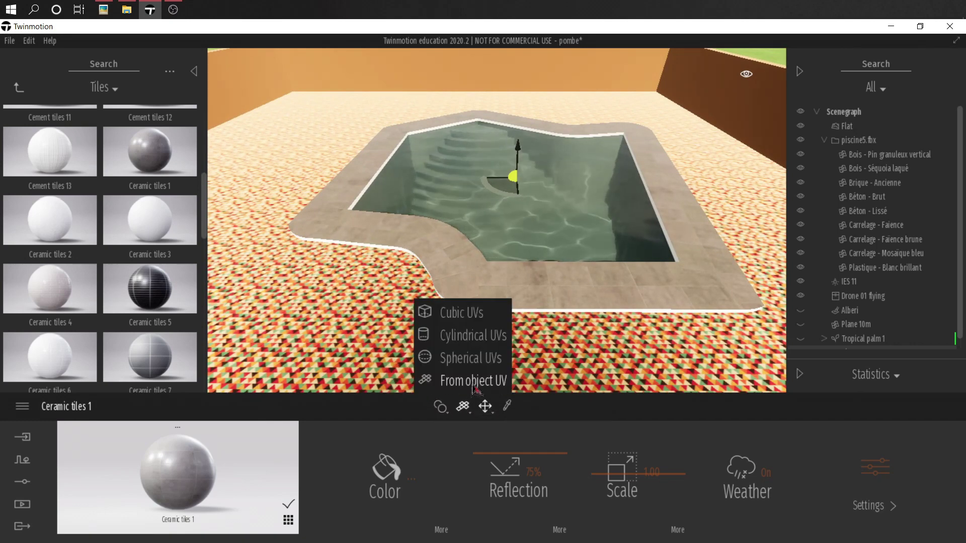
click(470, 335)
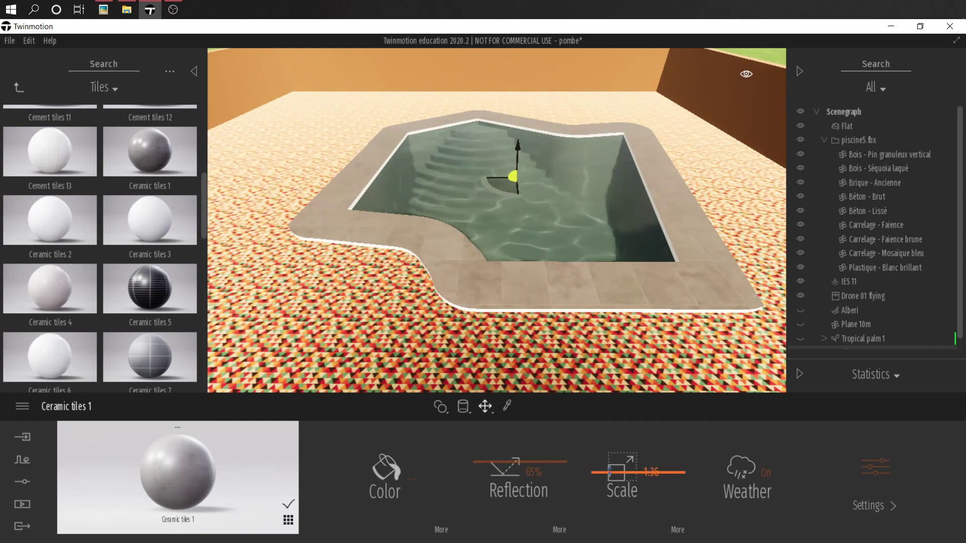
scroll(478, 350, up, 3)
Replace the pool rim's material with Concrete tiles 2
scroll(77, 345, down, 6)
scroll(146, 272, down, 5)
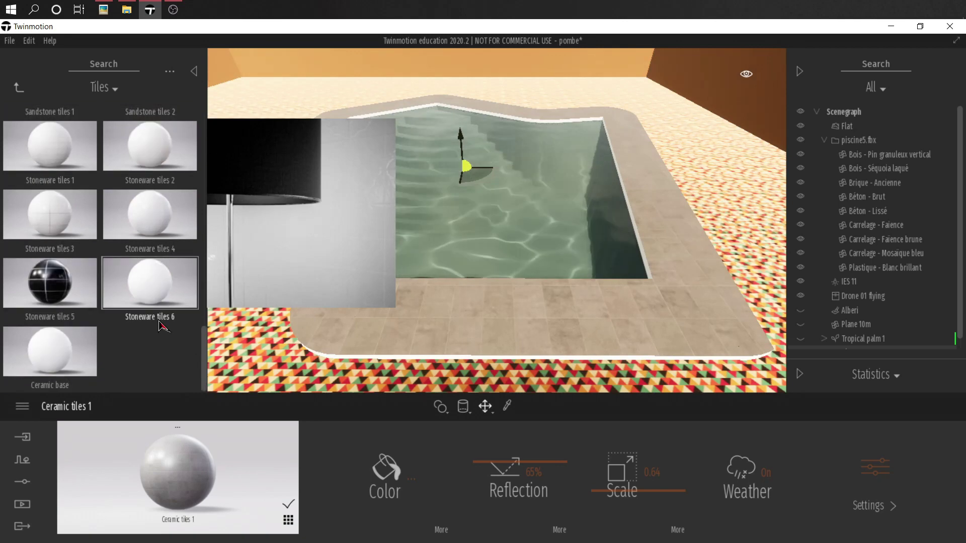
scroll(146, 269, up, 5)
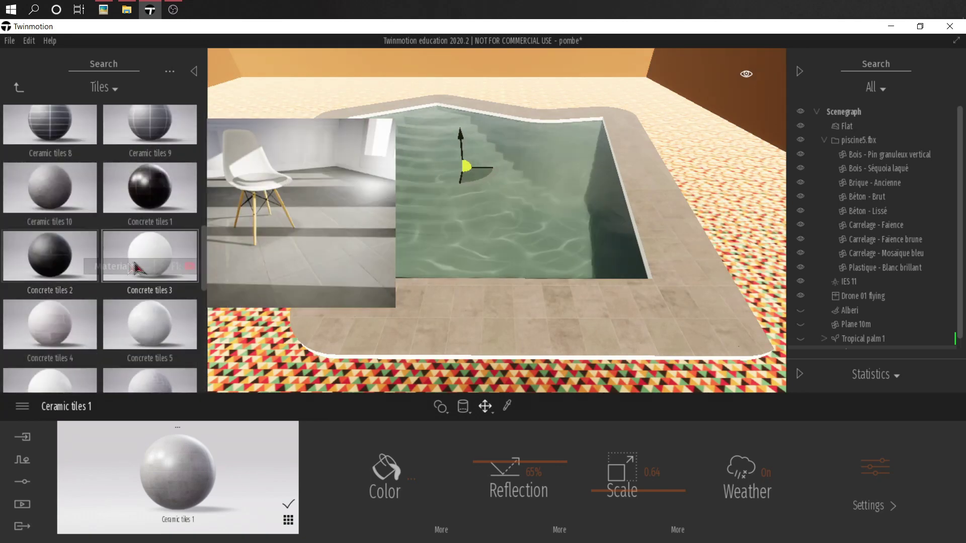
scroll(66, 186, down, 1)
drag(50, 163, 413, 322)
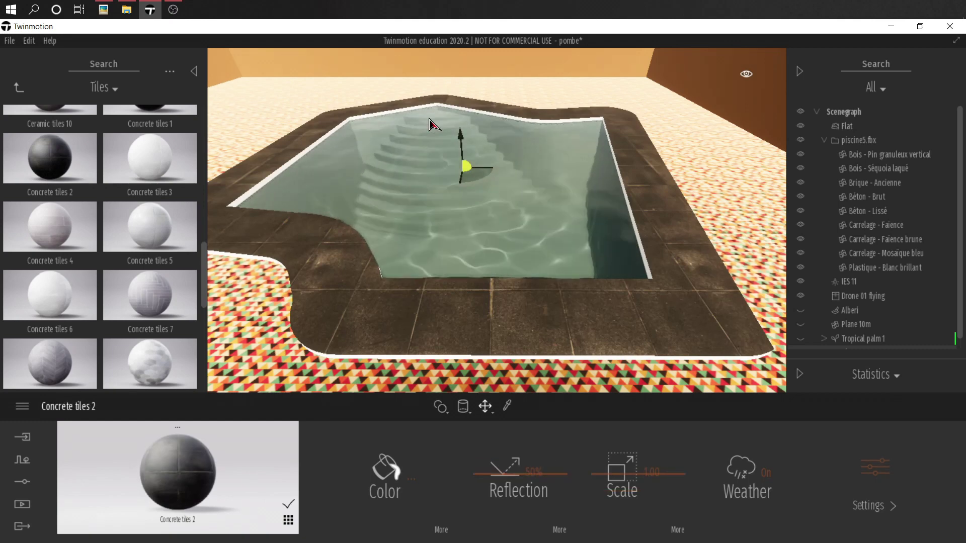
Replace the pool rim's material with Stoneware tiles 4
click(383, 476)
click(624, 410)
scroll(140, 287, up, 5)
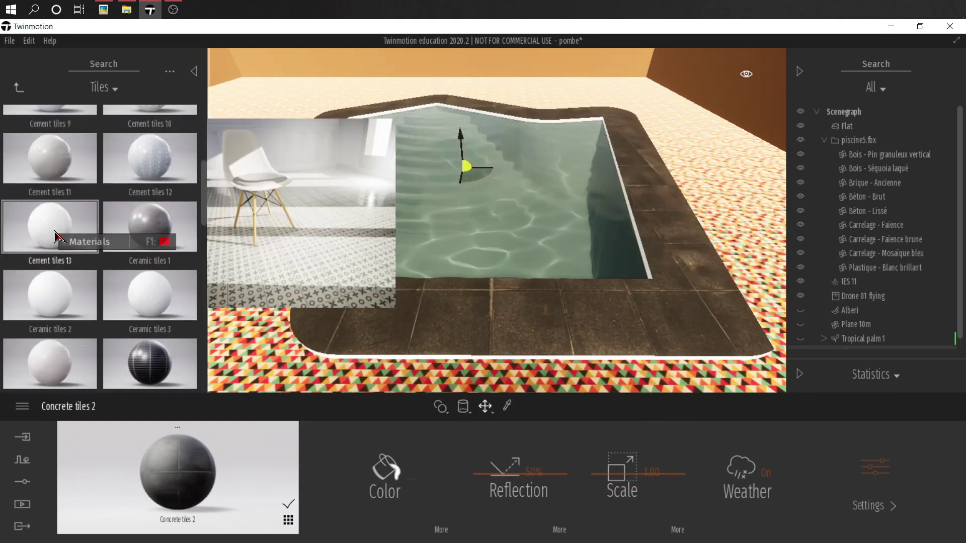
scroll(57, 347, down, 1)
scroll(57, 347, down, 10)
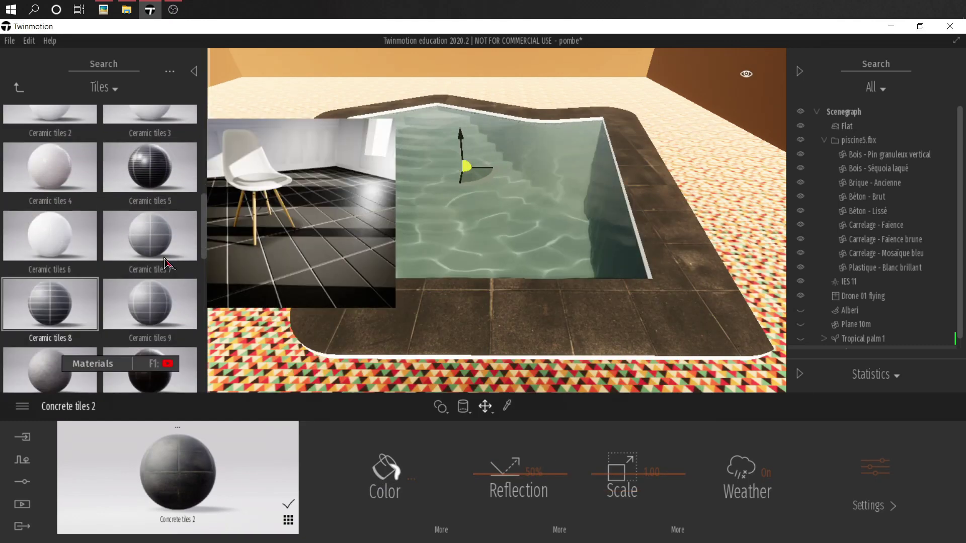
drag(151, 236, 409, 334)
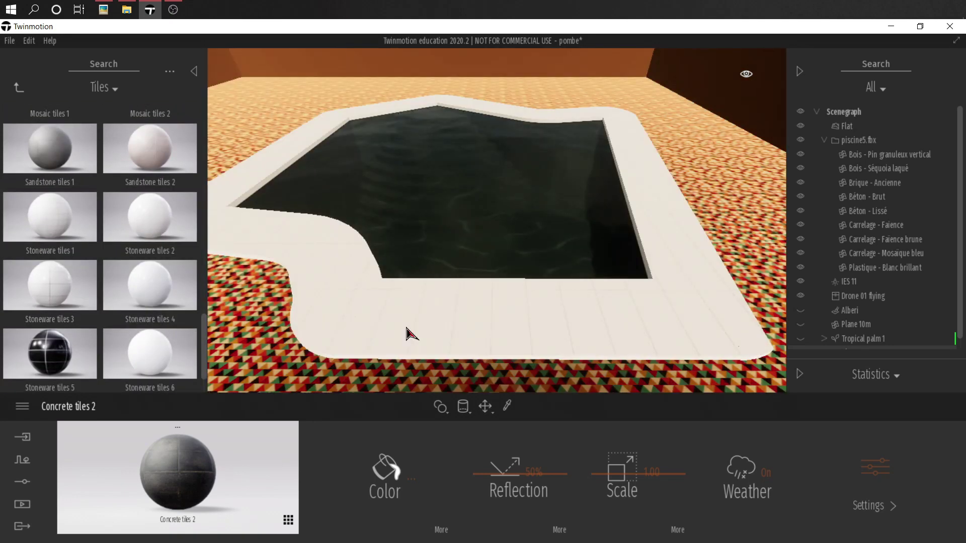
Tint the rim's Stoneware tiles 4 material olive green, #626449
click(385, 475)
click(470, 249)
drag(481, 147, 665, 163)
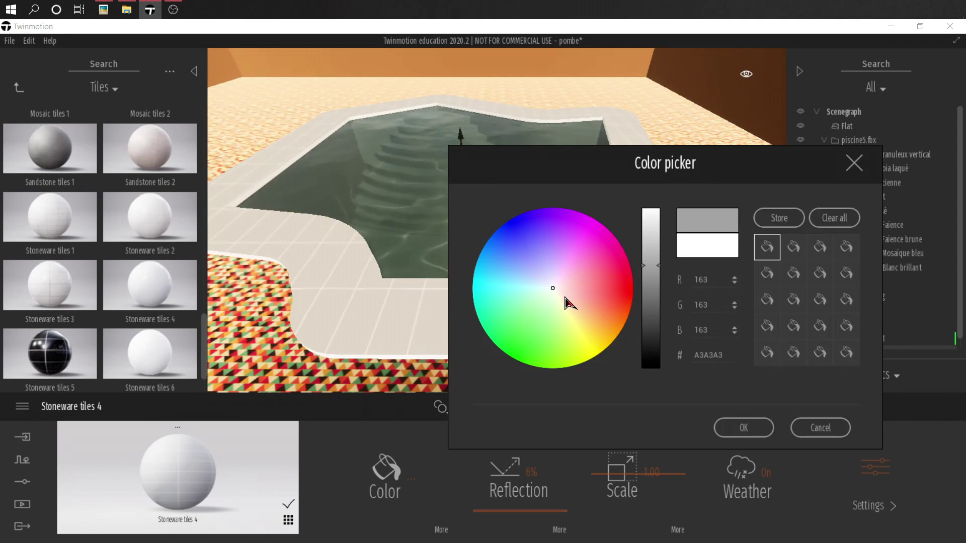
click(571, 282)
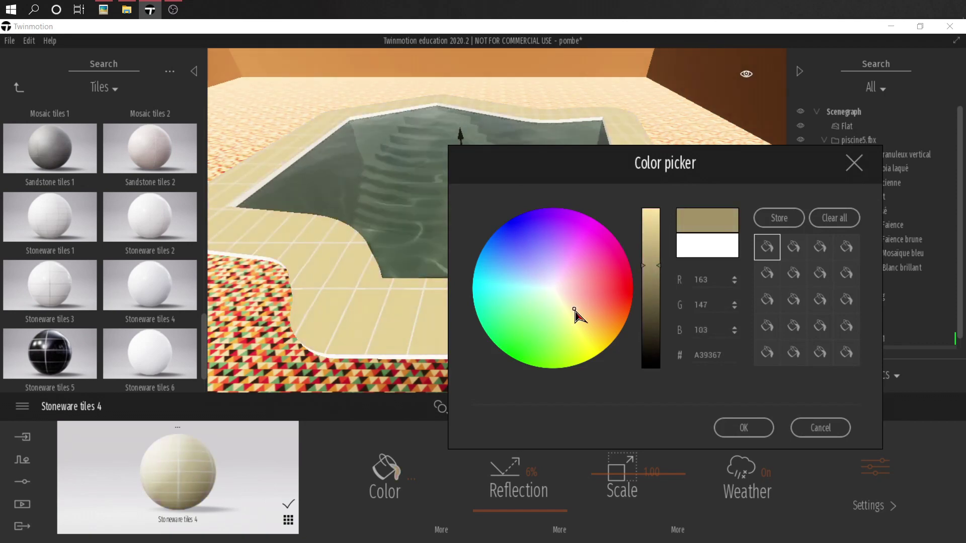
click(655, 305)
click(562, 307)
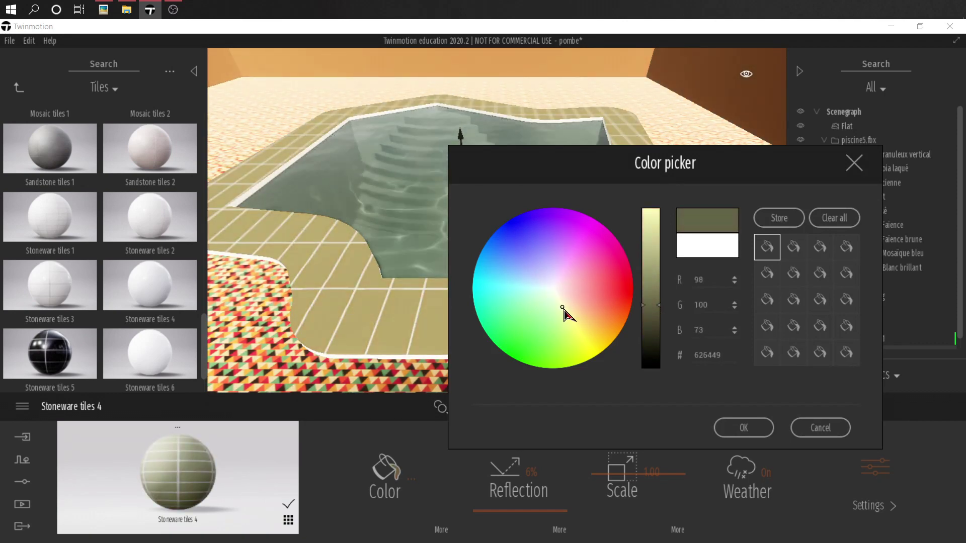
click(748, 433)
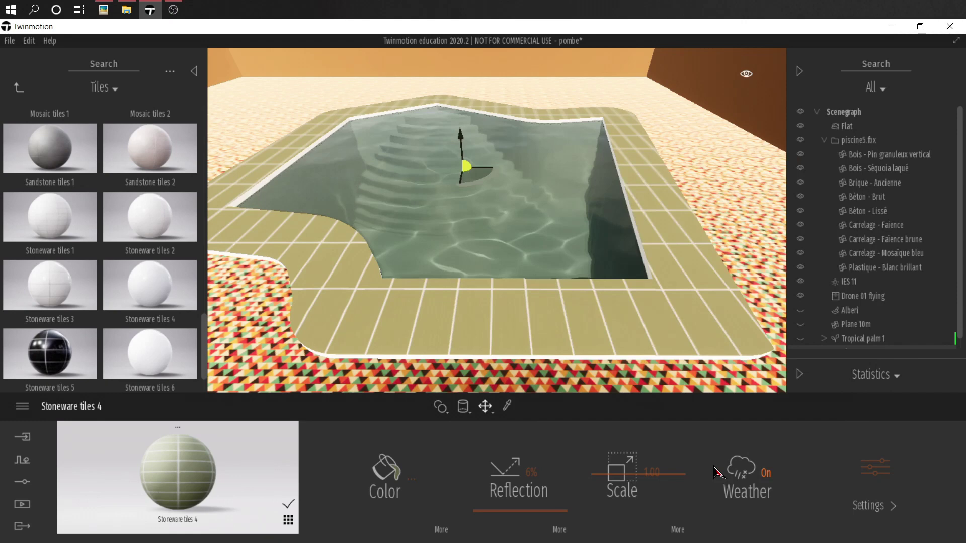
Stretch the rim's tile texture to 5.55 on X and 2.55 on Y, and switch its mapping to cubic
click(677, 528)
click(650, 485)
drag(596, 510, 603, 487)
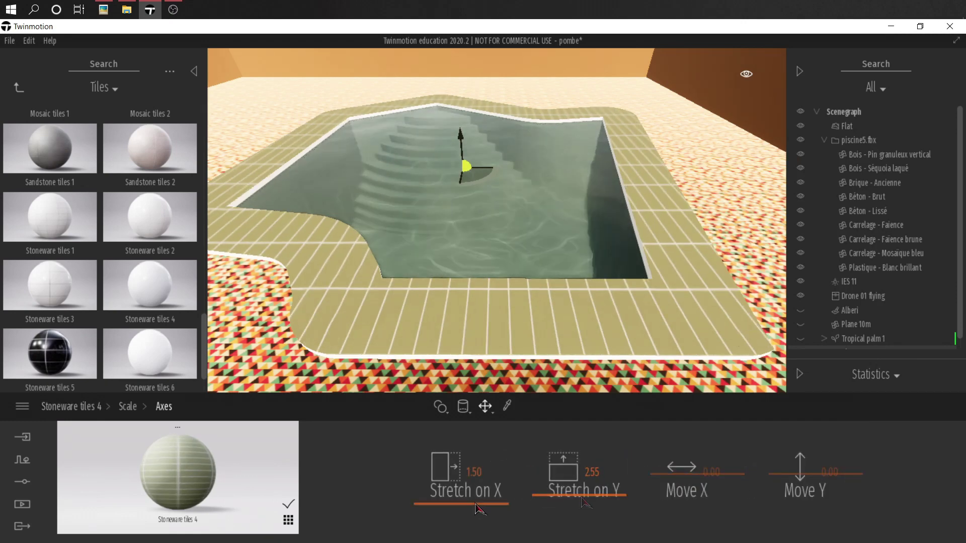
drag(475, 505, 470, 469)
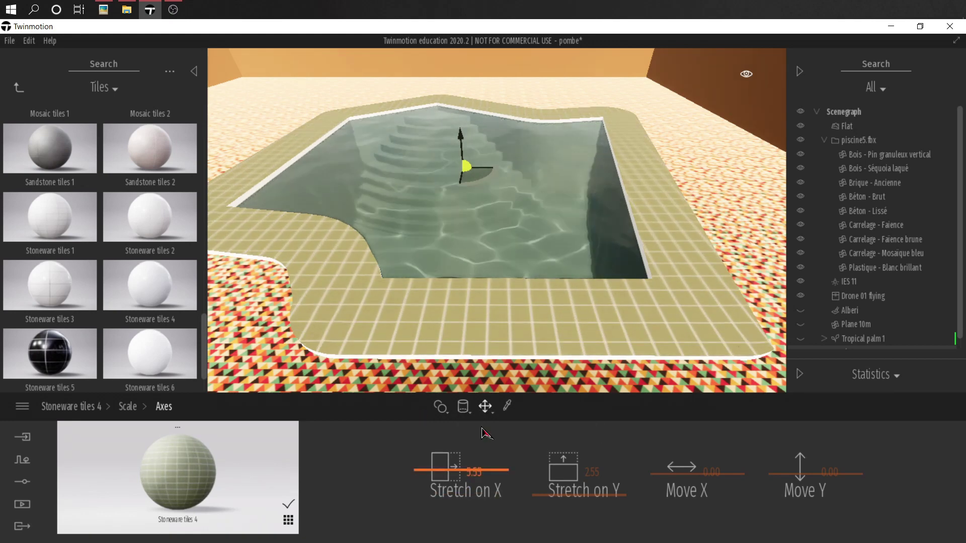
click(465, 414)
click(472, 311)
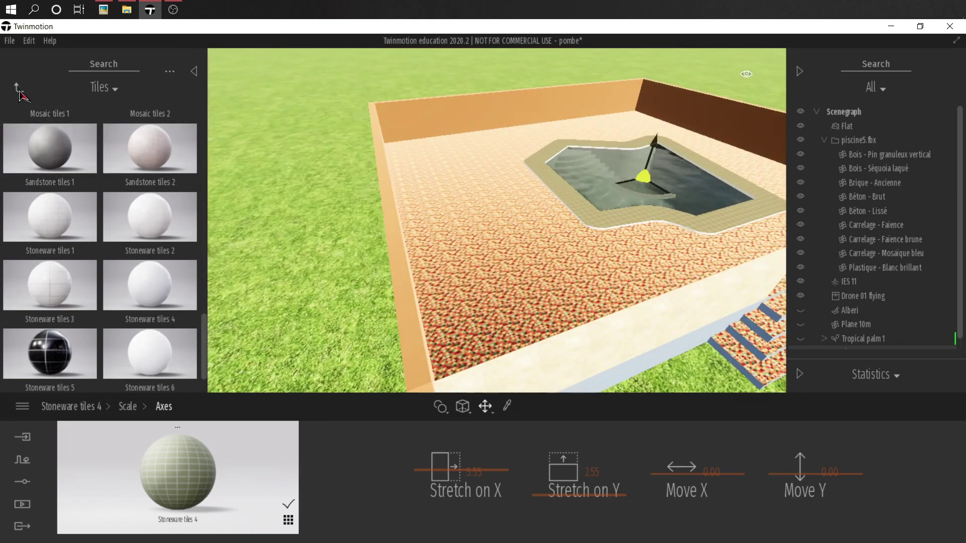
Apply the Stacked stone 07 material to the perimeter walls around the terrace
click(19, 90)
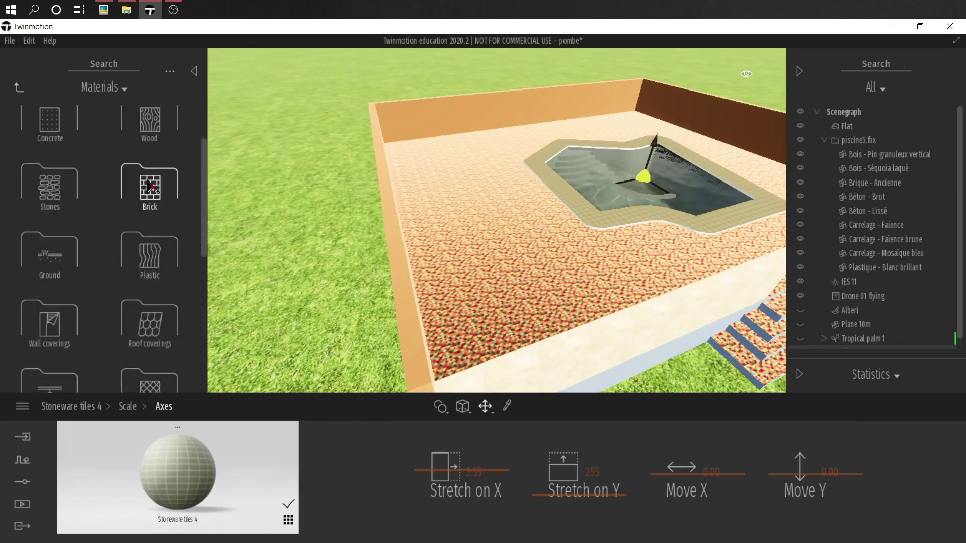
click(149, 244)
click(19, 88)
click(49, 266)
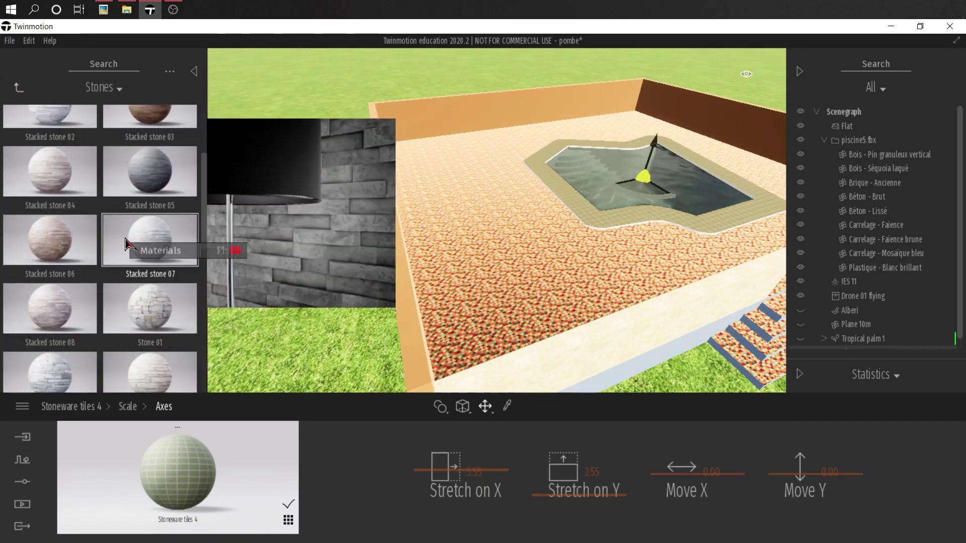
drag(141, 247, 439, 126)
right_drag(440, 125, 530, 149)
scroll(530, 149, down, 5)
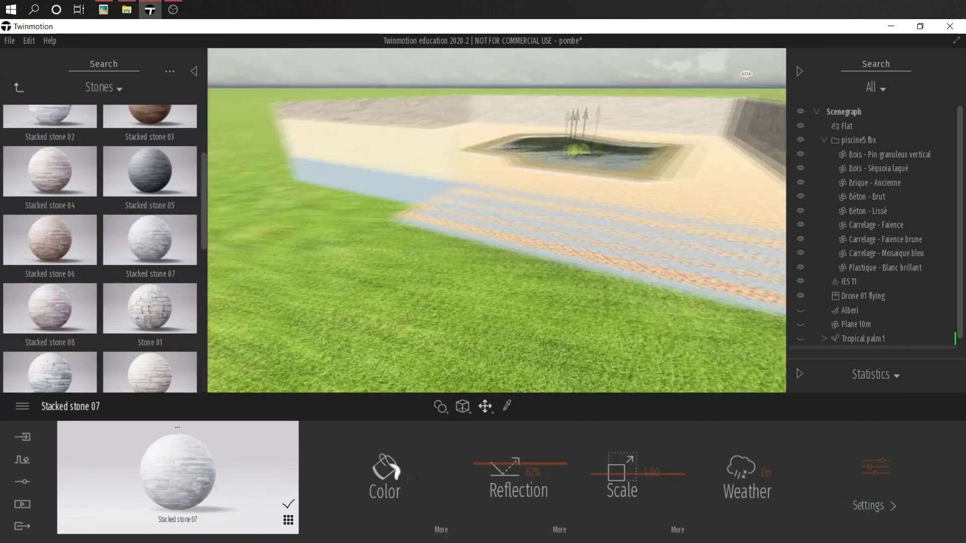
Replace the perimeter walls' material with Stacked stone 05
drag(149, 117, 96, 128)
scroll(98, 133, down, 2)
drag(149, 276, 459, 151)
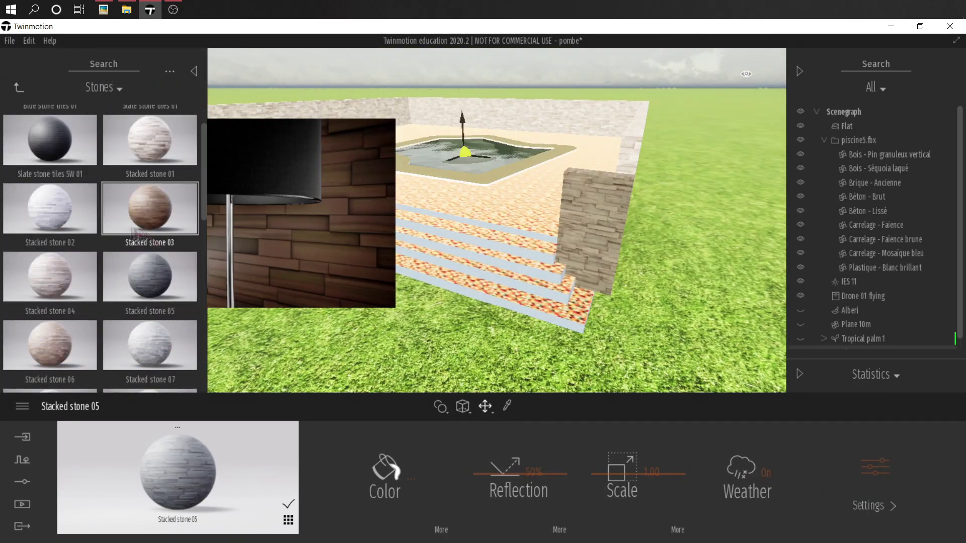
Apply the Maple 04 D wood material to the terrace floor around the pool
scroll(552, 111, up, 5)
scroll(151, 282, down, 6)
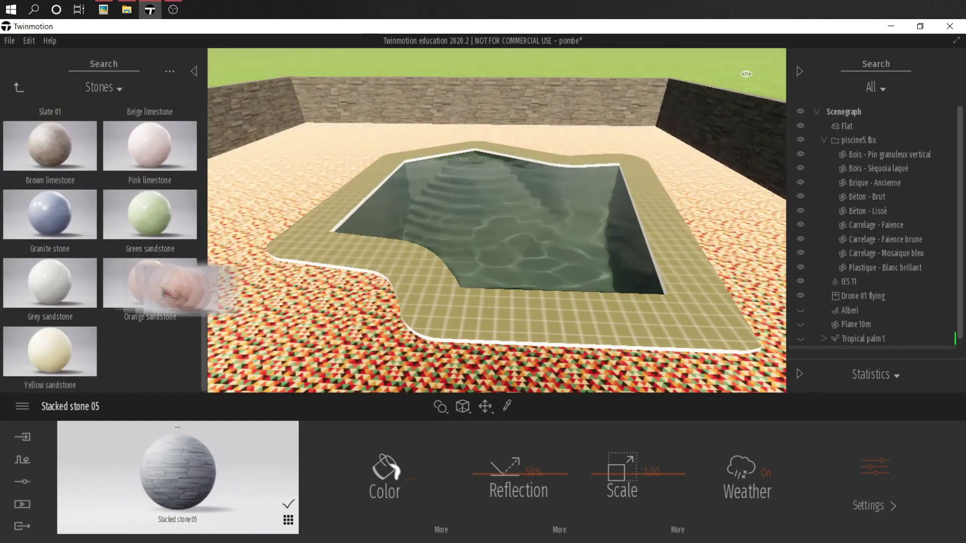
drag(166, 292, 151, 284)
click(19, 88)
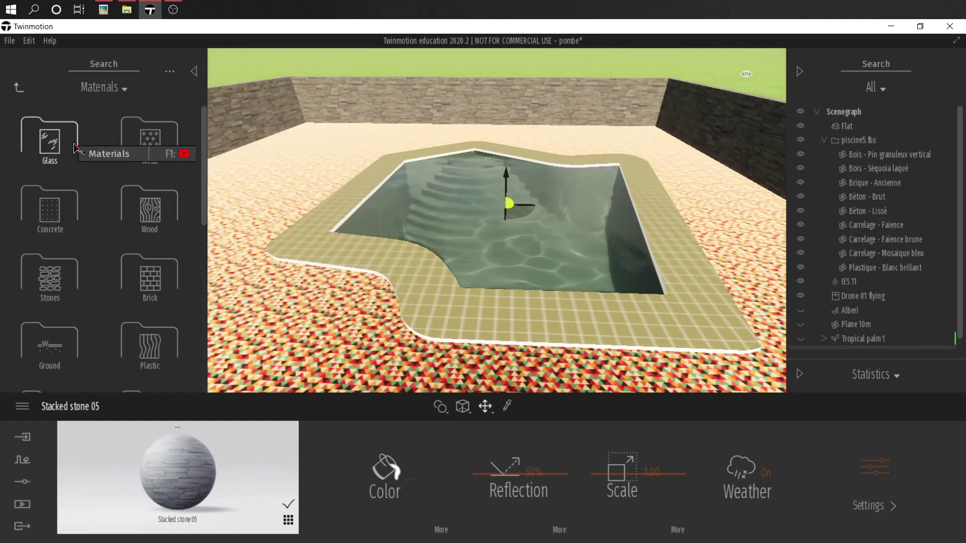
click(150, 210)
scroll(65, 277, down, 5)
drag(121, 277, 322, 322)
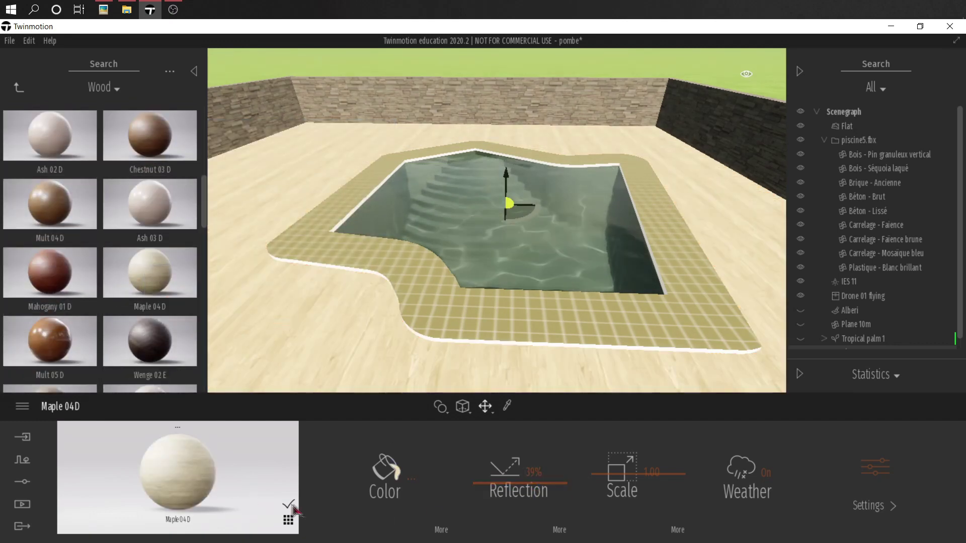
Replace the terrace floor's material with Concrete tiles 5
click(18, 87)
scroll(101, 282, down, 2)
click(151, 312)
scroll(131, 263, down, 10)
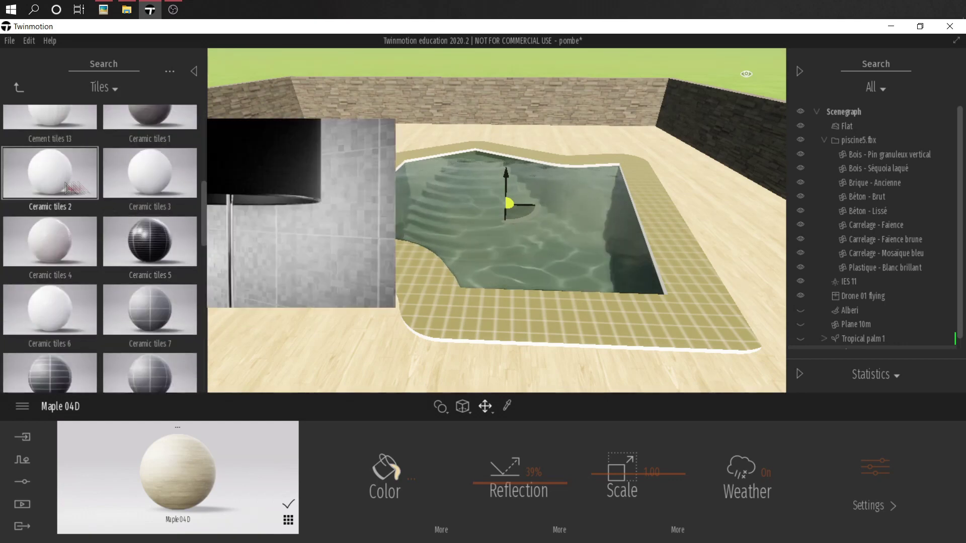
scroll(131, 260, down, 4)
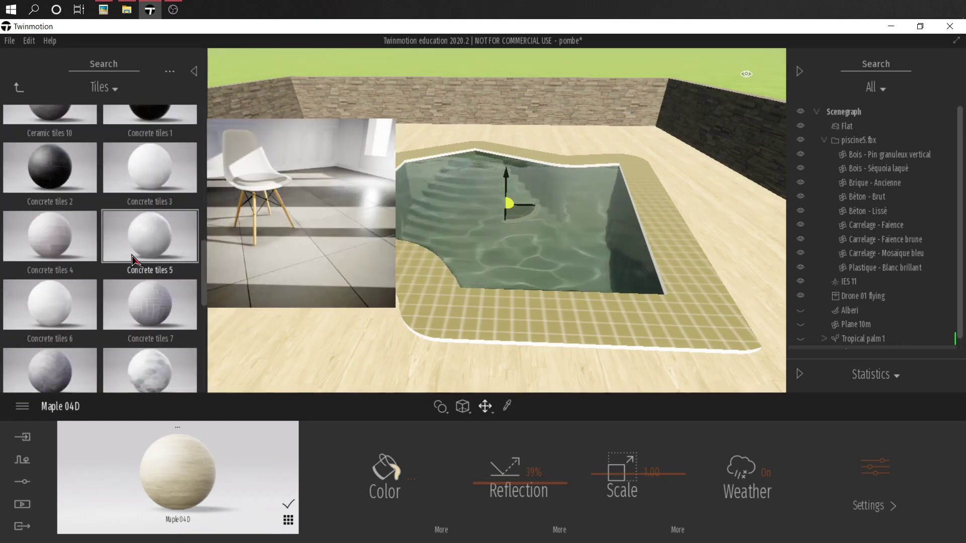
drag(132, 256, 293, 291)
Replace the terrace floor's material with Sandstone tiles 2 and open its advanced material settings
mouse_move(160, 311)
mouse_down()
mouse_move(464, 317)
mouse_move(165, 299)
mouse_up()
scroll(164, 299, down, 6)
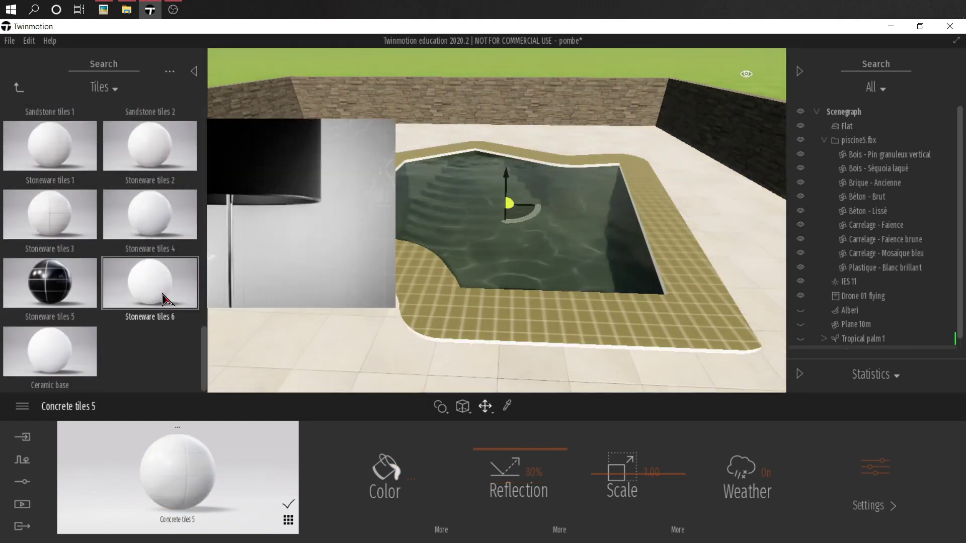
scroll(164, 282, up, 3)
drag(166, 262, 316, 309)
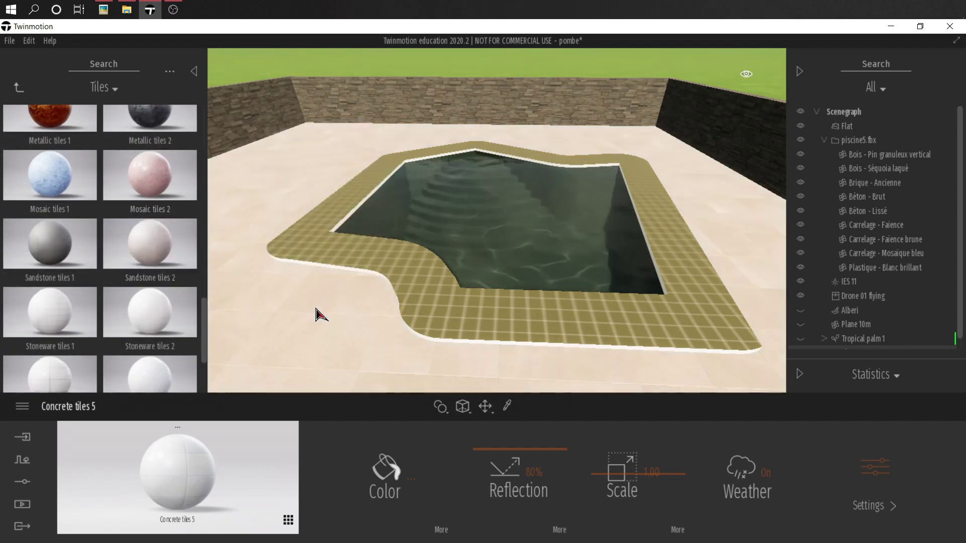
click(856, 482)
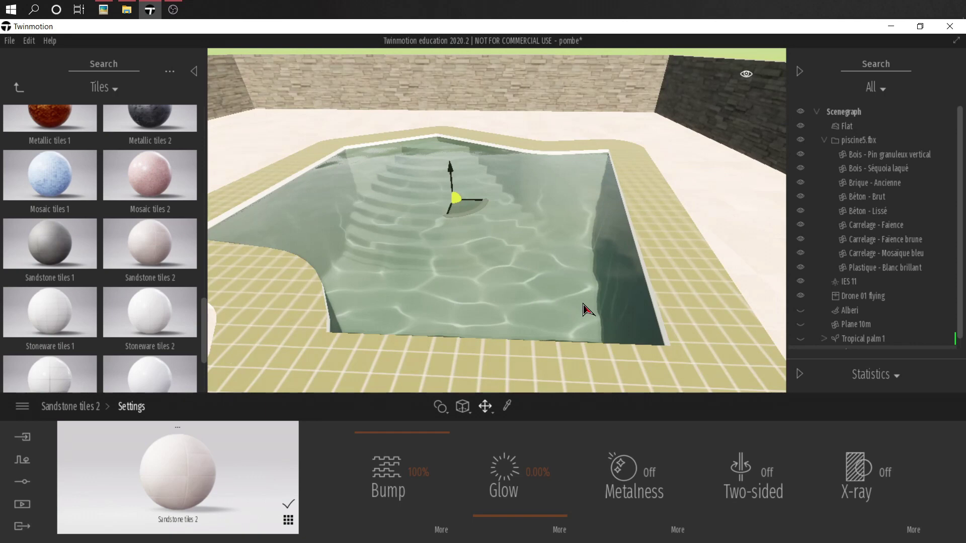
Delete the tiled rim object around the pool
click(668, 272)
key(d)
key(Delete)
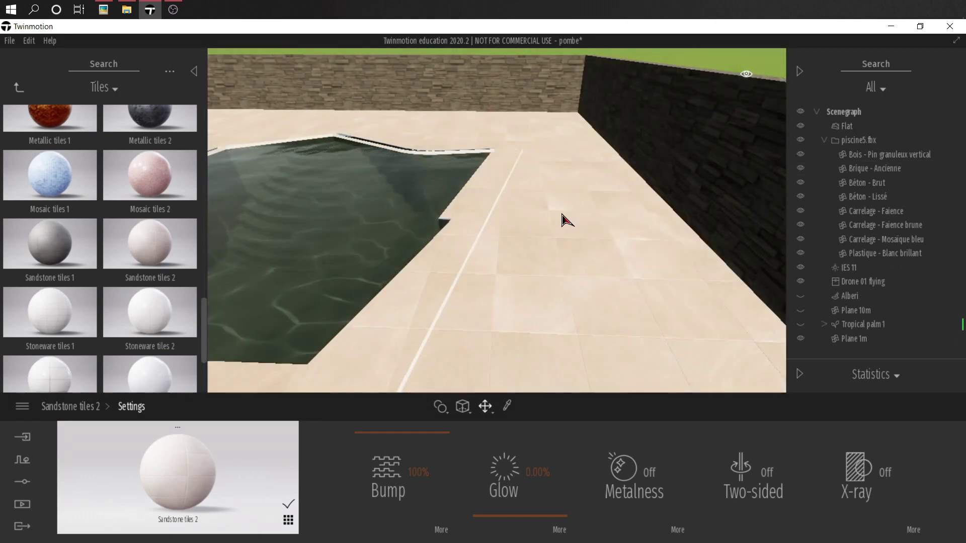
Restore the deleted pool rim and apply the Metallic tiles 2 material to it
scroll(564, 220, up, 3)
scroll(105, 229, up, 2)
drag(149, 183, 374, 153)
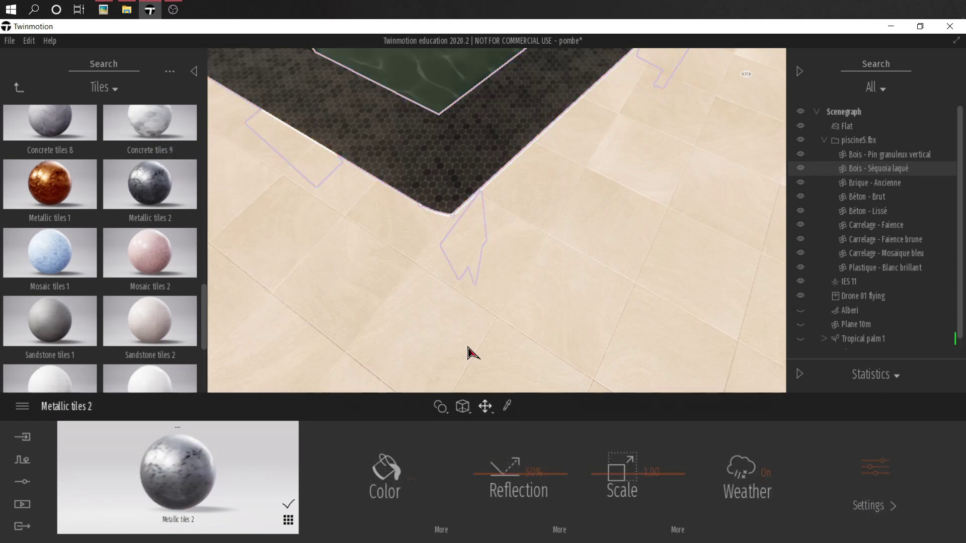
Set the colour of the rim's Metallic tiles 2 material to light grey, #EEEEEE
scroll(121, 196, up, 4)
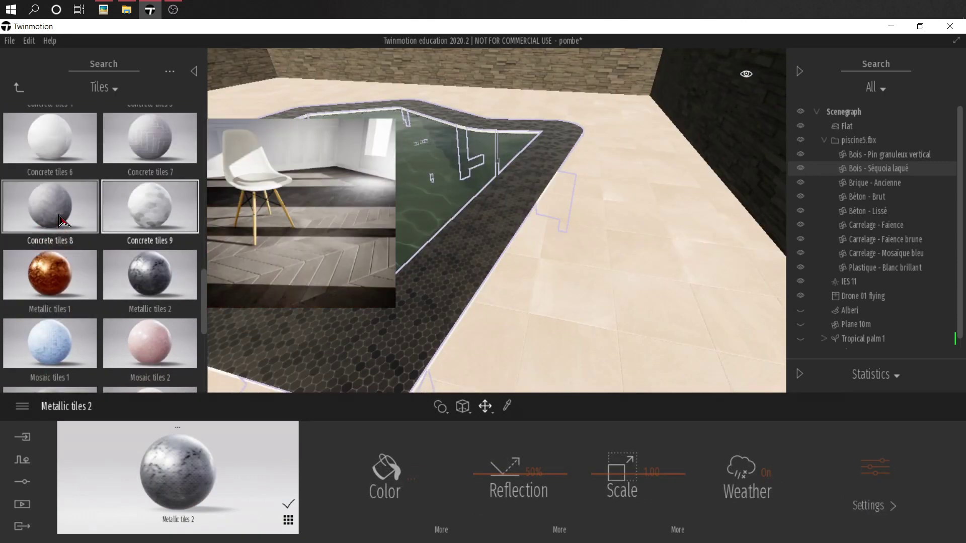
drag(205, 289, 205, 317)
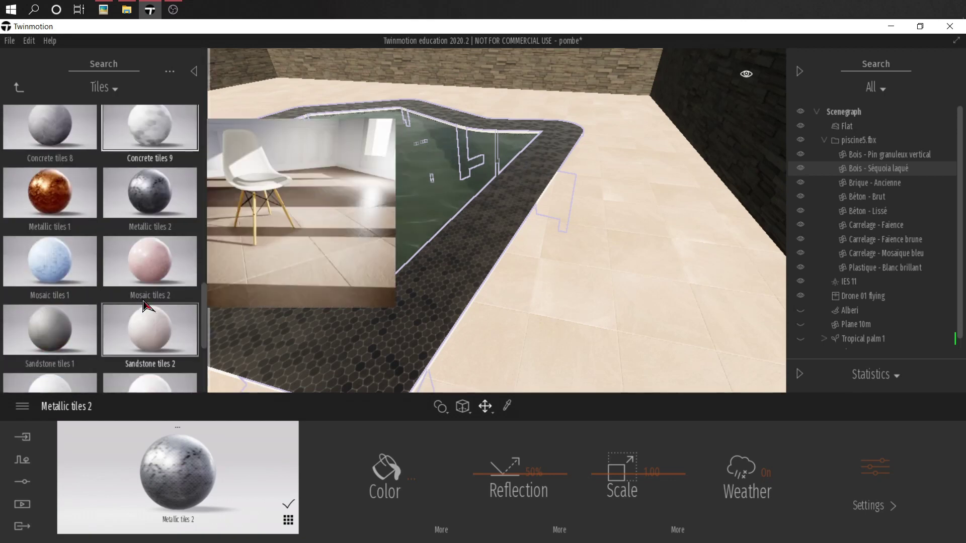
click(384, 470)
drag(432, 155, 649, 170)
click(693, 232)
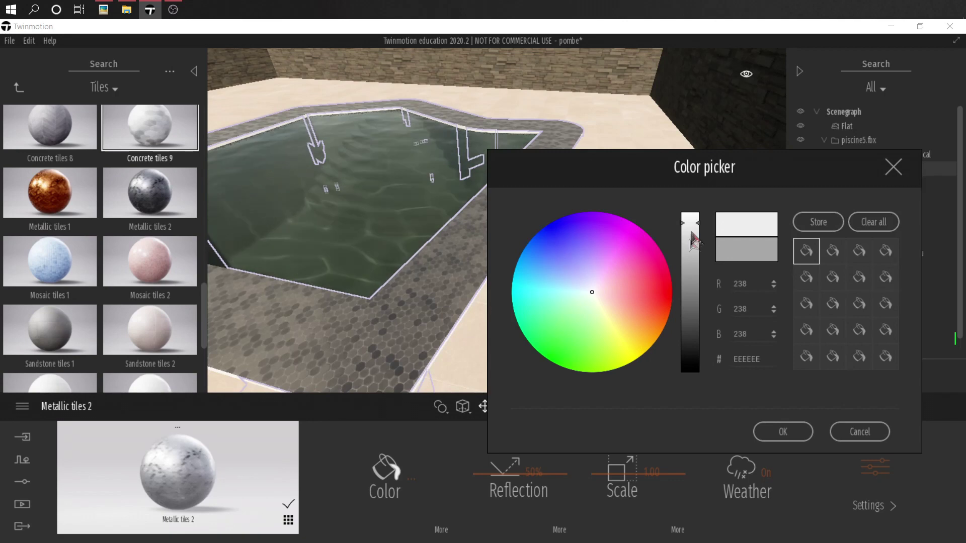
click(775, 432)
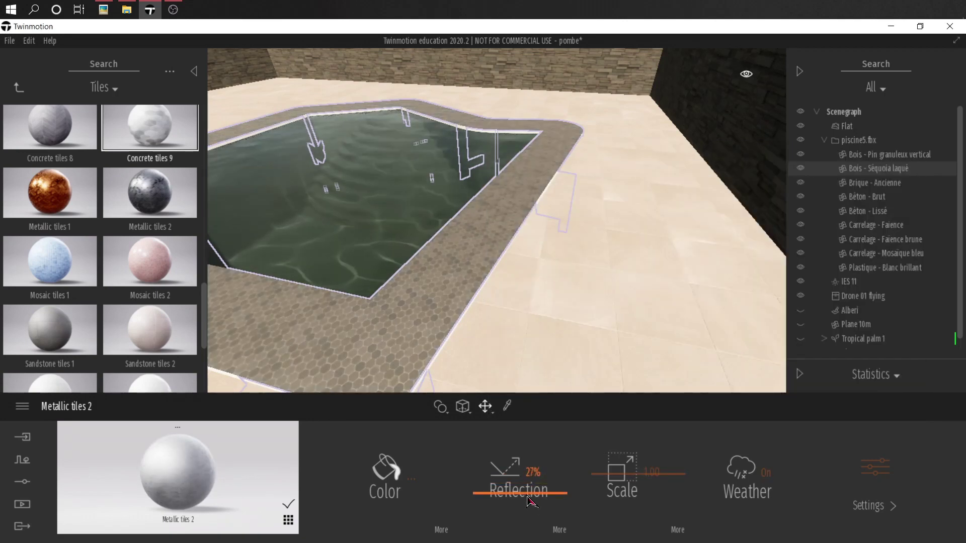
Set the rim material's reflection to 27% and bump to 91%, and turn its metalness off
click(866, 480)
click(667, 530)
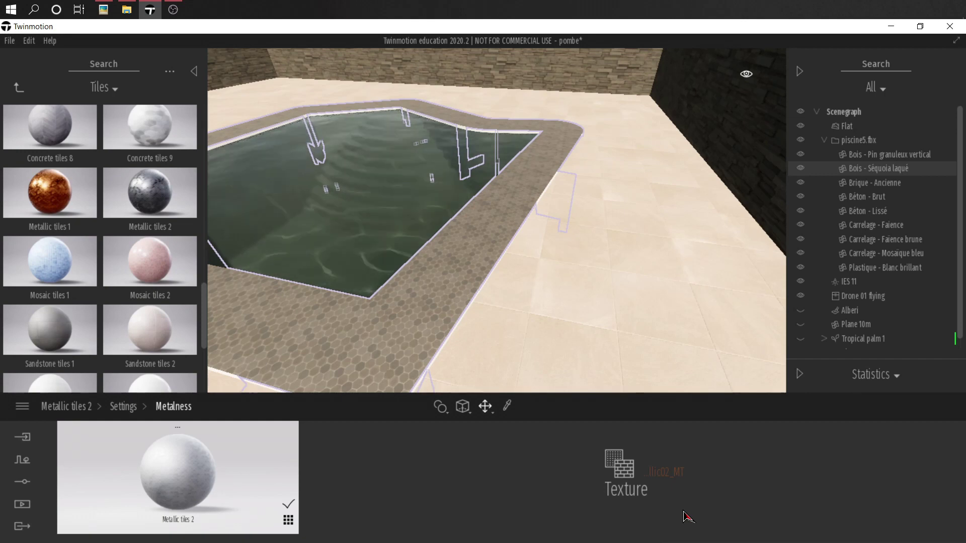
click(120, 406)
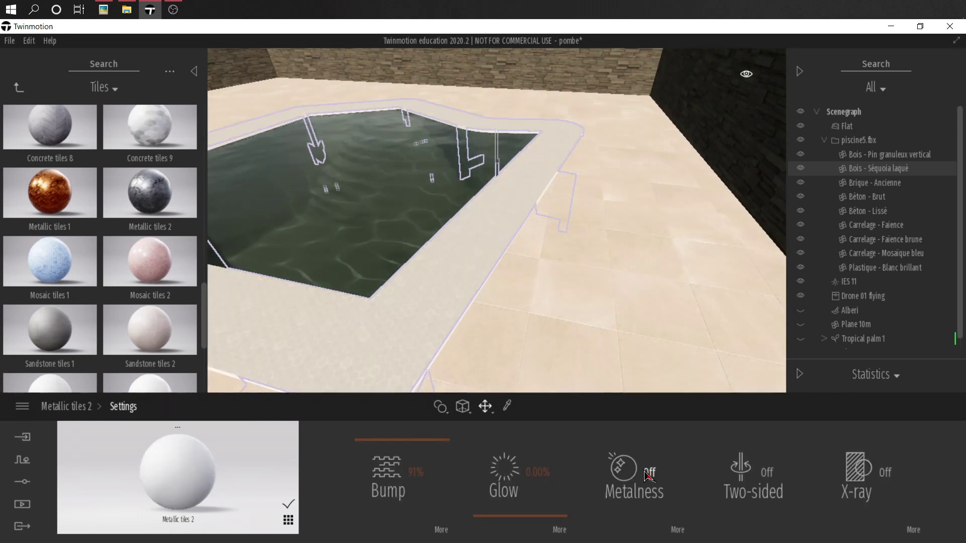
Darken the colour of the rim's Metallic tiles 2 material
click(67, 407)
click(396, 470)
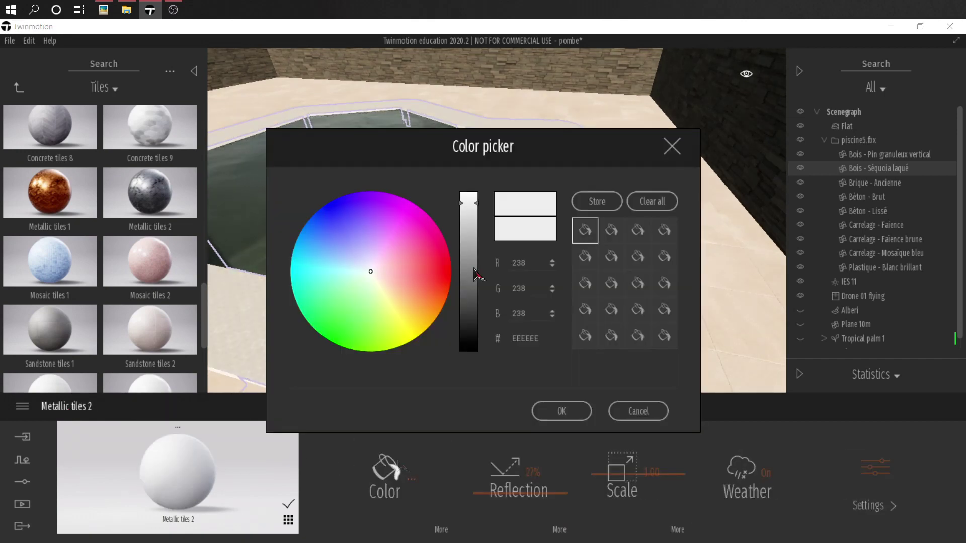
click(579, 417)
scroll(564, 352, down, 5)
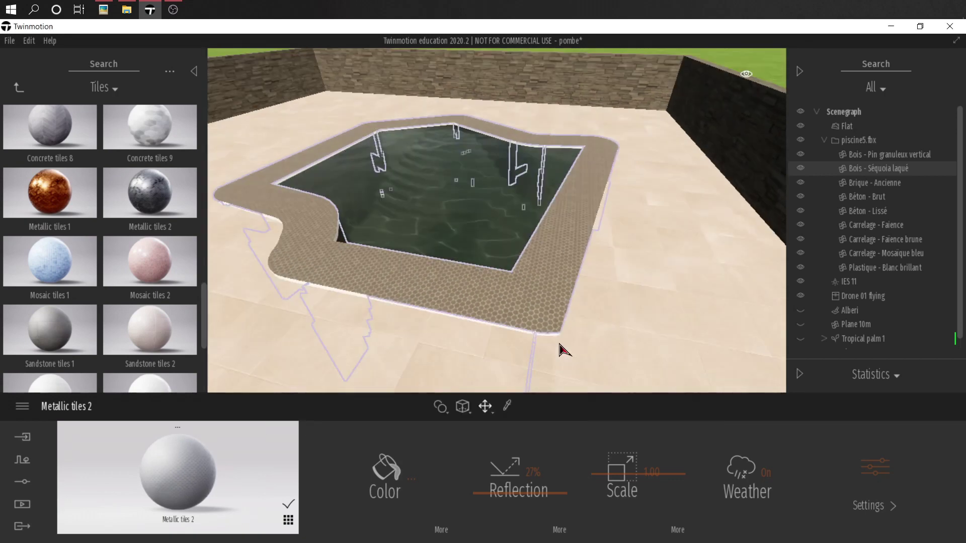
scroll(500, 241, up, 10)
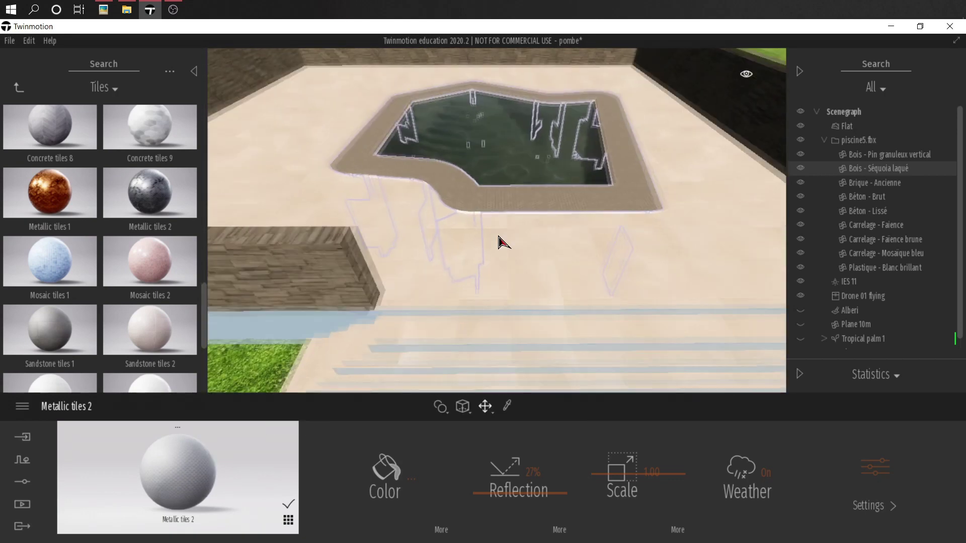
scroll(500, 242, down, 8)
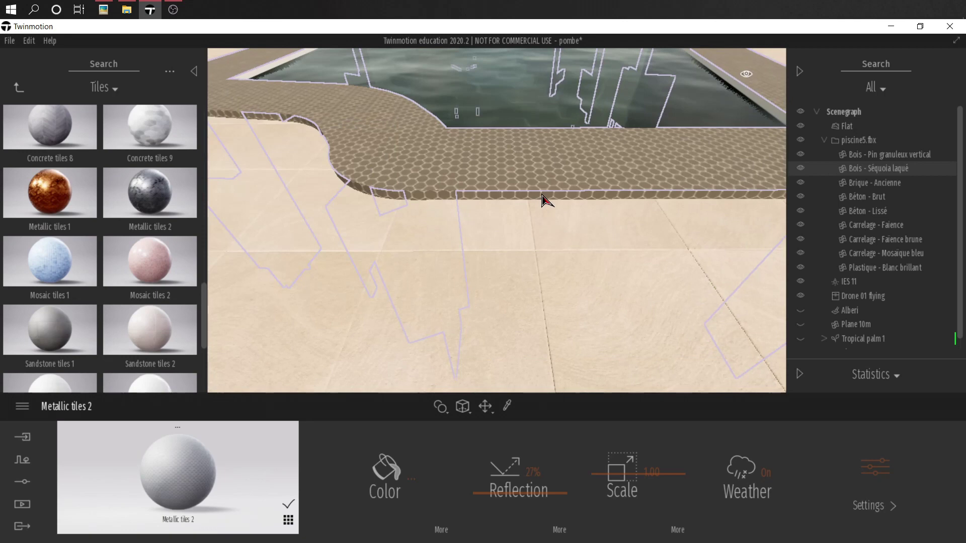
scroll(503, 185, down, 3)
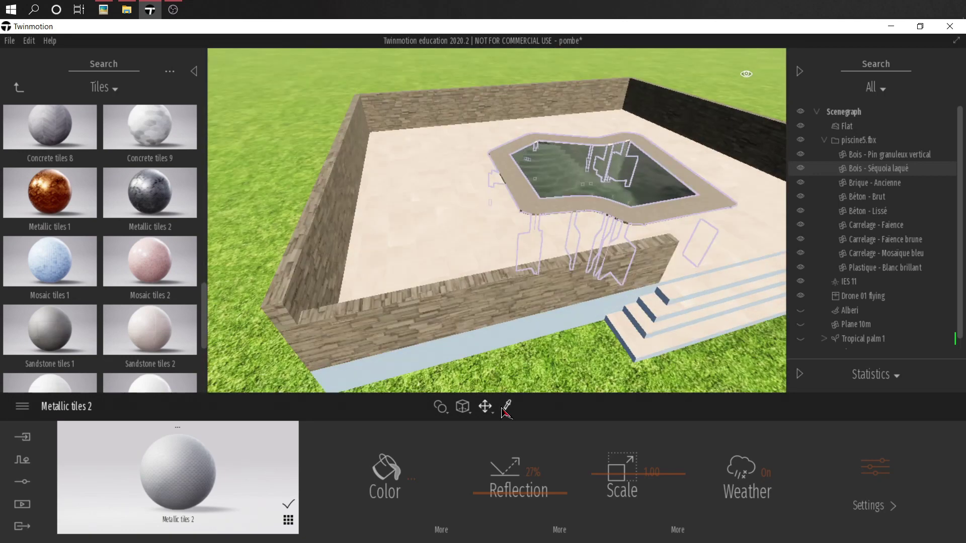
Undo the Metallic tiles 2 material on the step risers and wall base
key(ctrl+z)
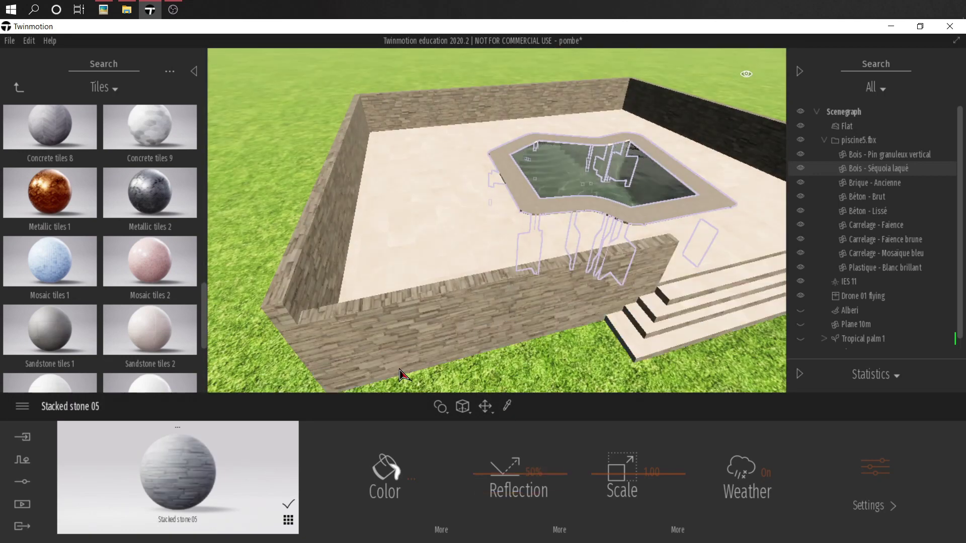
key(Left)
key(Right)
shift+middle_drag(480, 297, 517, 272)
click(9, 41)
click(31, 125)
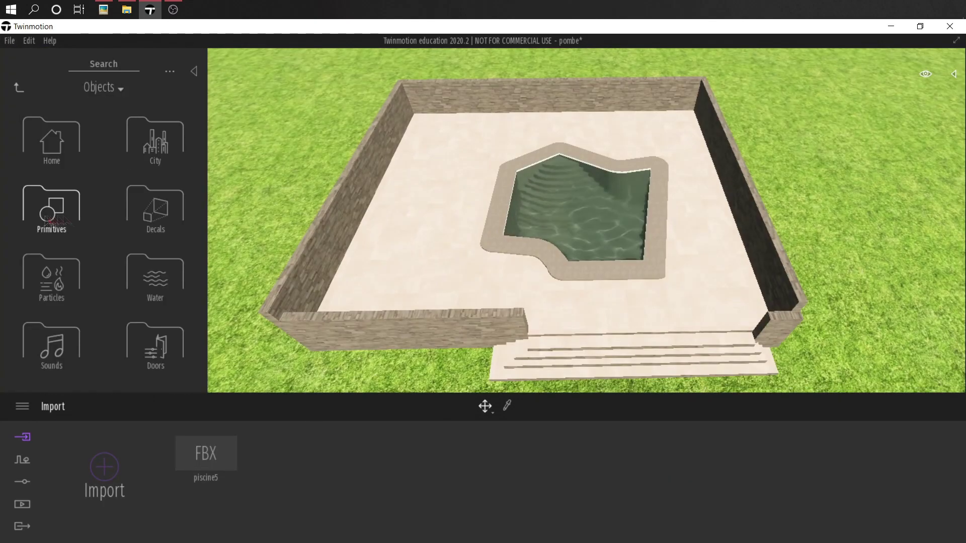
Place a Cosmo table with chairs in the terrace's back corner beside the long side wall
click(143, 142)
click(18, 87)
click(18, 87)
click(55, 143)
click(69, 344)
scroll(151, 226, down, 12)
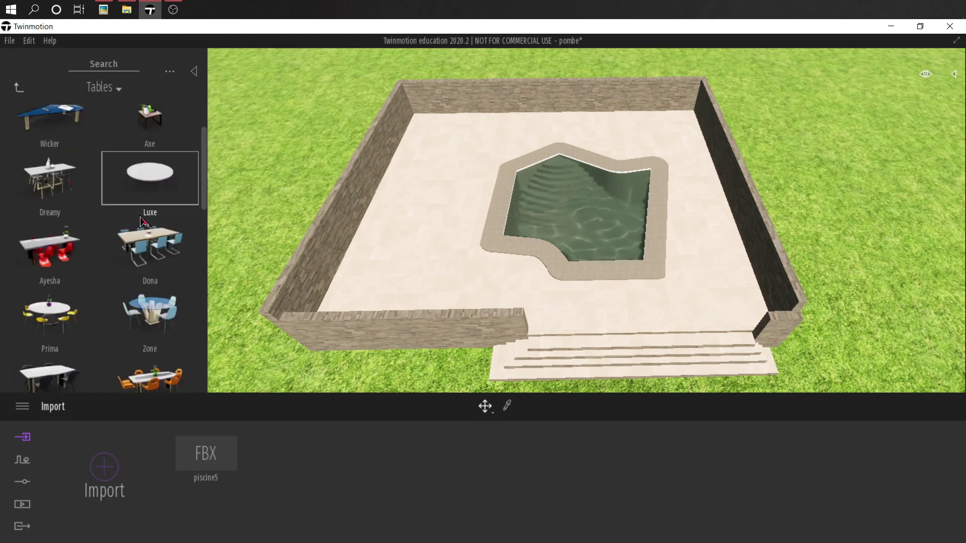
drag(156, 247, 438, 149)
scroll(148, 227, down, 3)
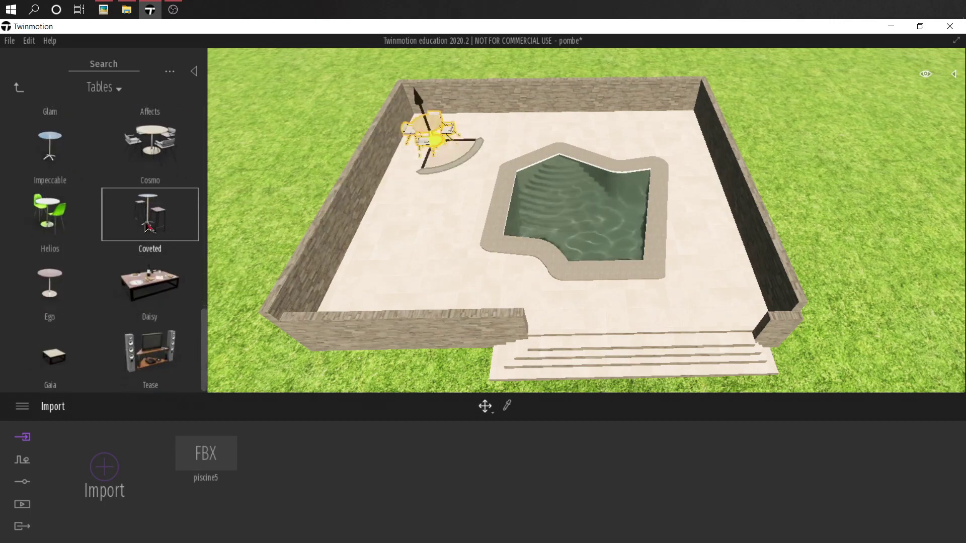
scroll(490, 267, up, 3)
scroll(530, 207, down, 2)
Copy the Cosmo table set twice to form a row of three along the side wall, and adjust the spacing
alt+drag(363, 175, 527, 186)
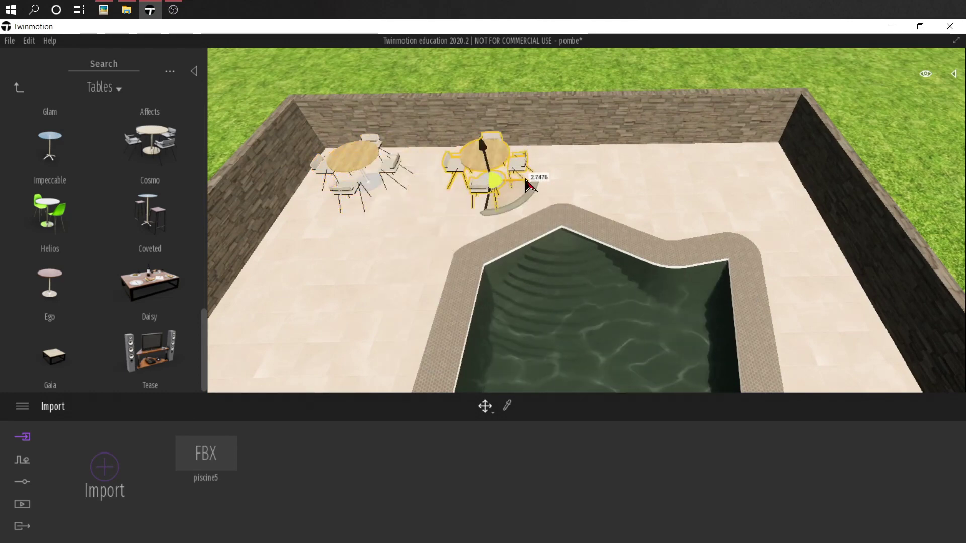
key(ctrl+z)
shift+middle_drag(511, 191, 631, 254)
shift+drag(578, 247, 350, 279)
click(468, 356)
middle_drag(420, 336, 571, 339)
click(557, 224)
click(415, 233)
drag(421, 247, 455, 250)
click(655, 236)
drag(655, 239, 597, 240)
Place a Deans chair from the living room chairs in the terrace's opposite back corner
middle_drag(767, 250, 482, 332)
click(564, 239)
scroll(74, 296, up, 4)
scroll(71, 292, up, 2)
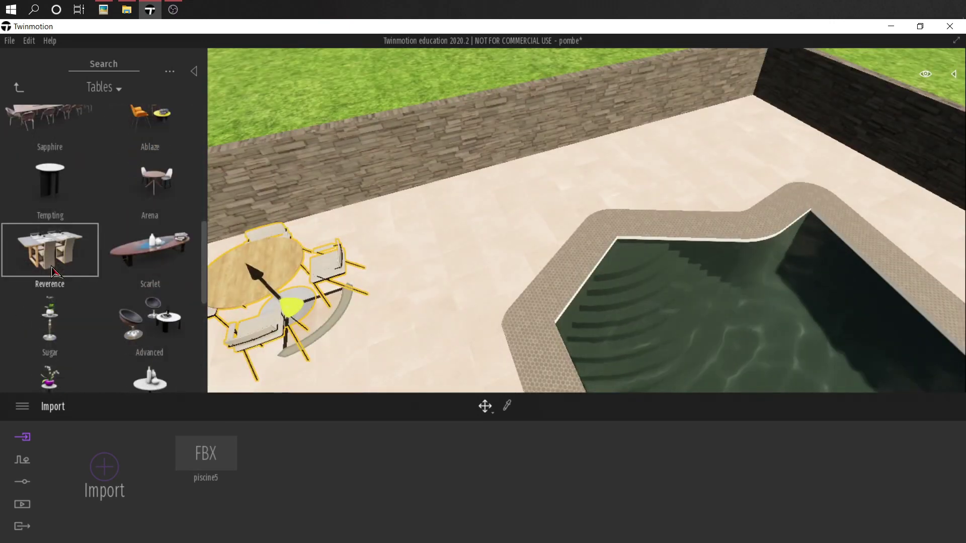
scroll(62, 259, up, 4)
click(19, 87)
click(57, 150)
drag(203, 160, 198, 356)
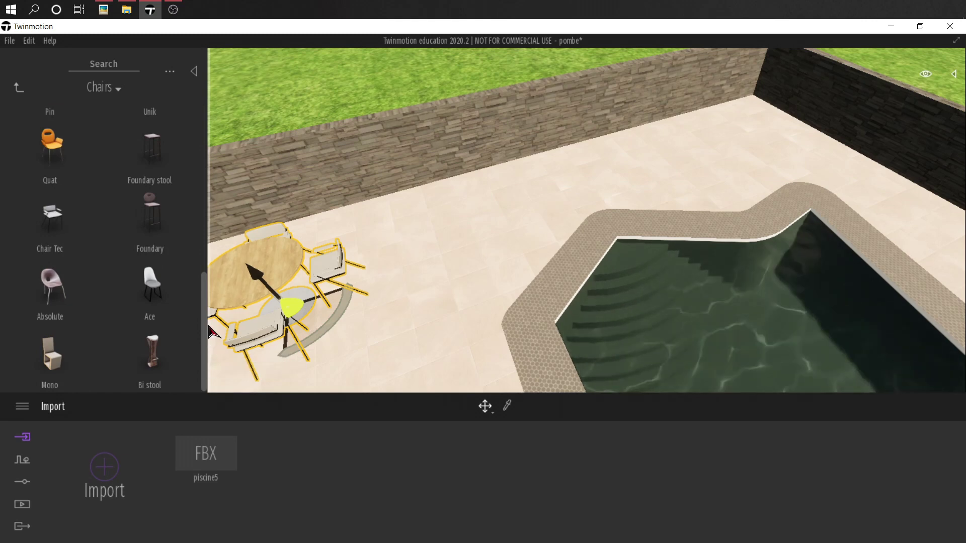
scroll(200, 229, up, 5)
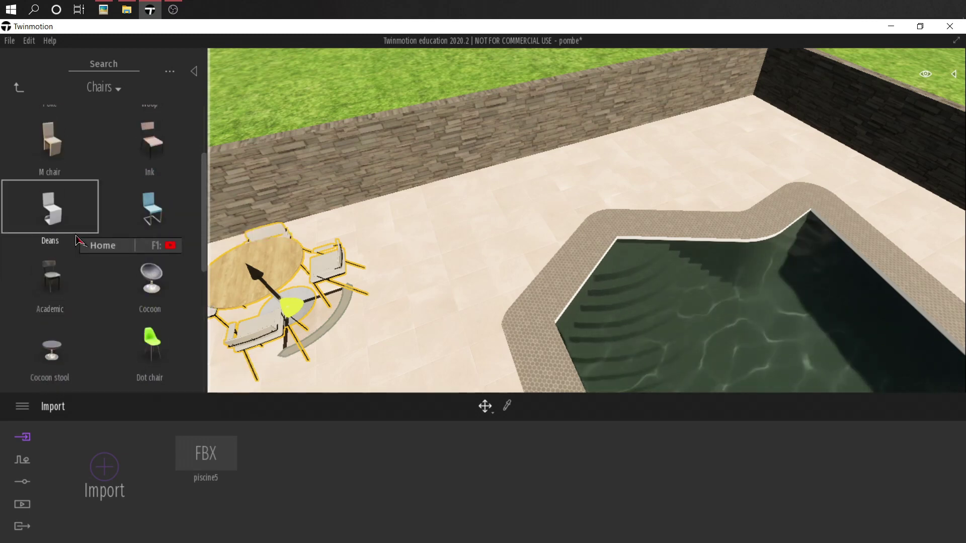
drag(66, 223, 724, 134)
shift+middle_drag(724, 133, 719, 292)
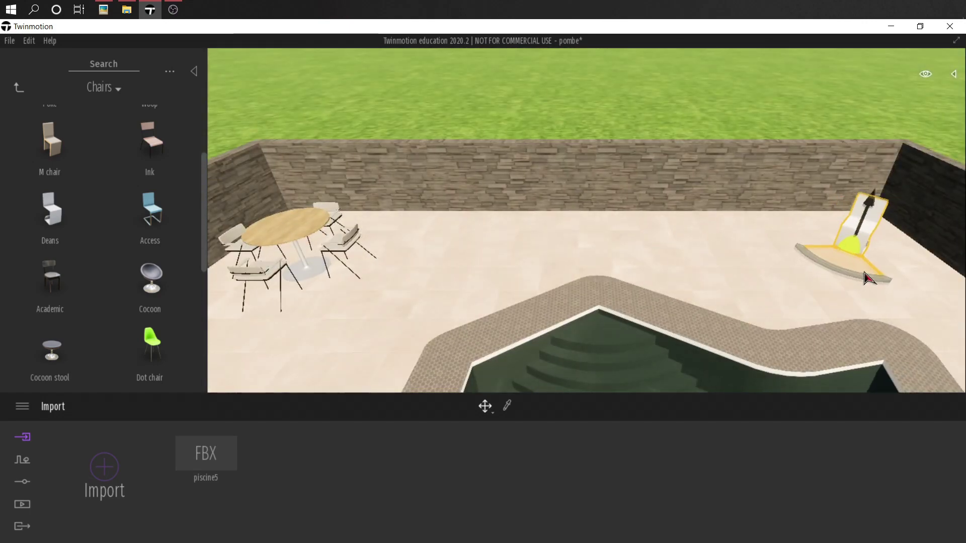
Make two more copies of the Deans chair and rotate them to form a seating group in the corner
middle_drag(857, 322, 734, 327)
key(ctrl+v)
click(438, 358)
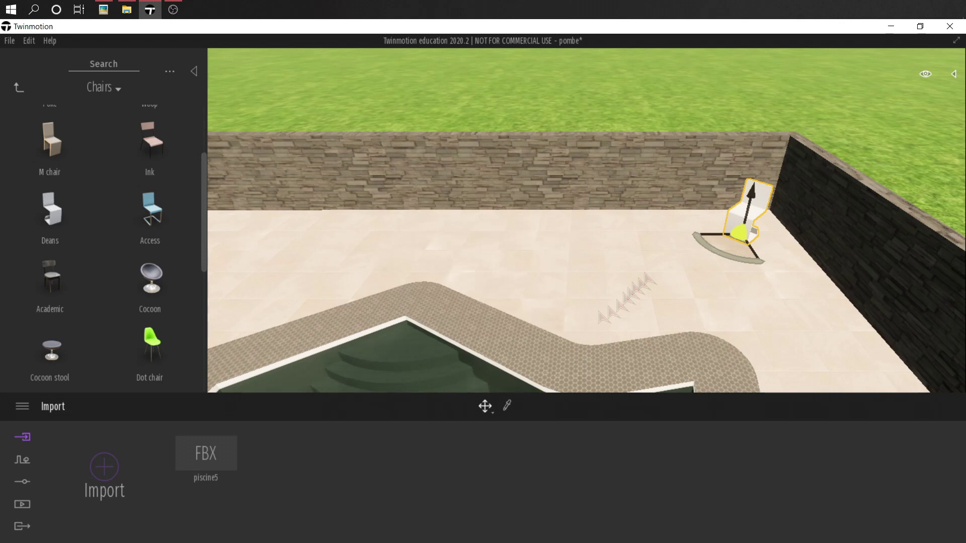
drag(718, 243, 638, 241)
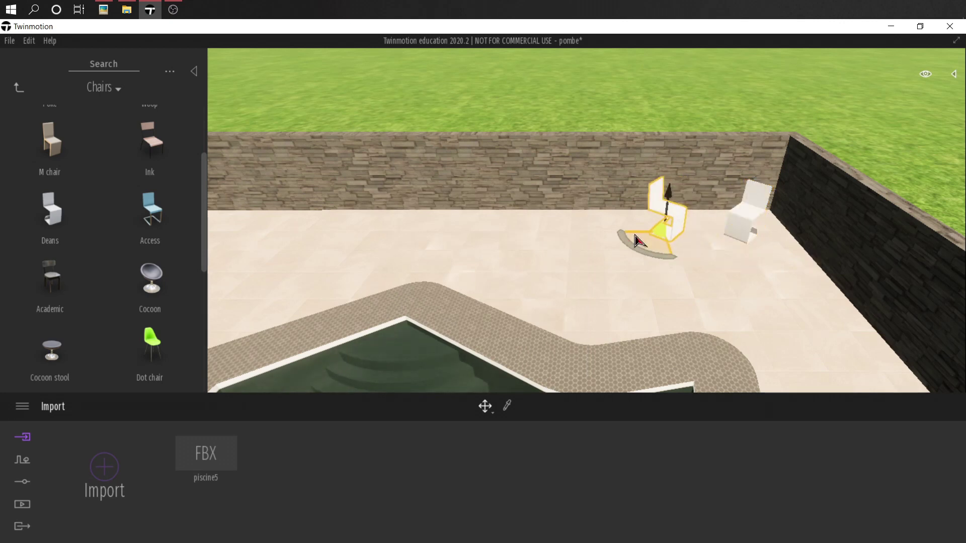
key(ctrl+v)
click(457, 353)
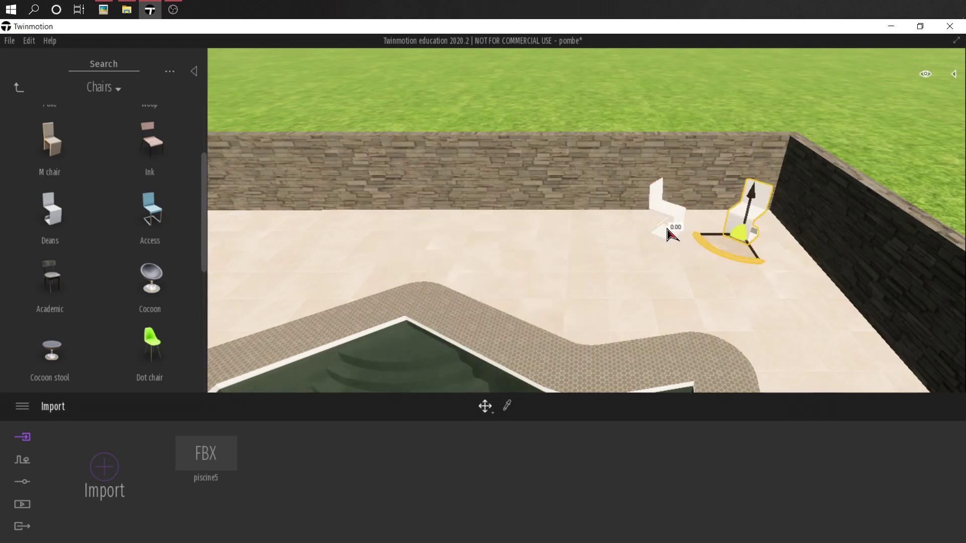
Place an Axe table with its orchid in the middle of the three Deans chairs
click(18, 88)
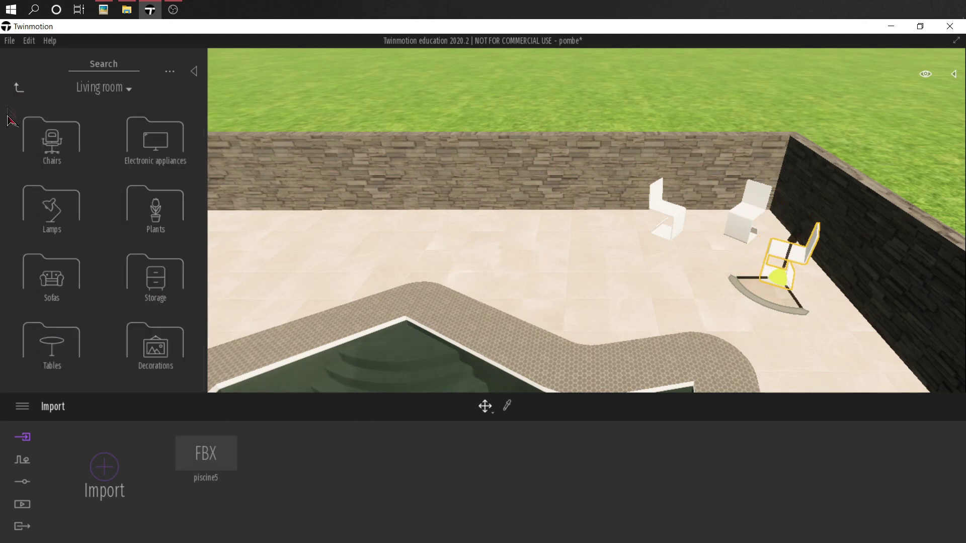
click(52, 346)
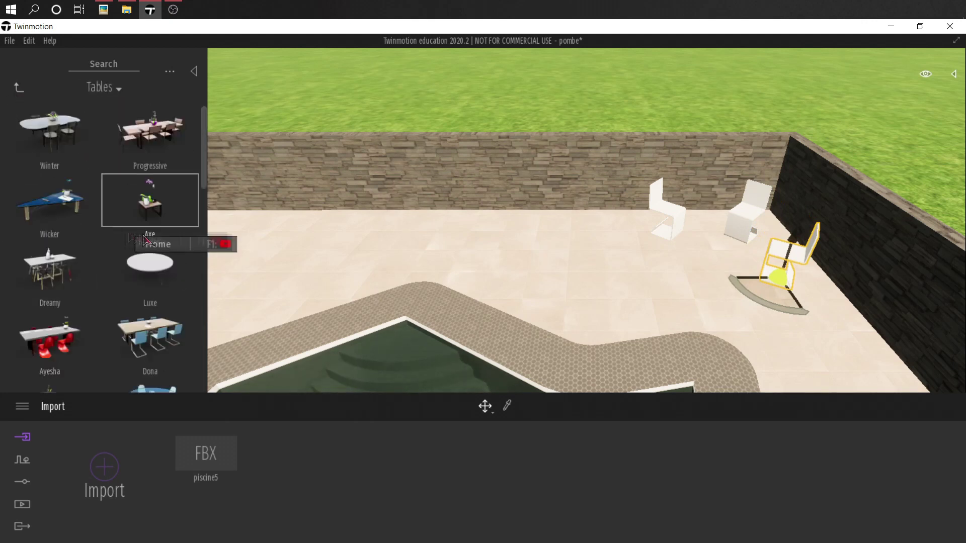
drag(719, 259, 724, 288)
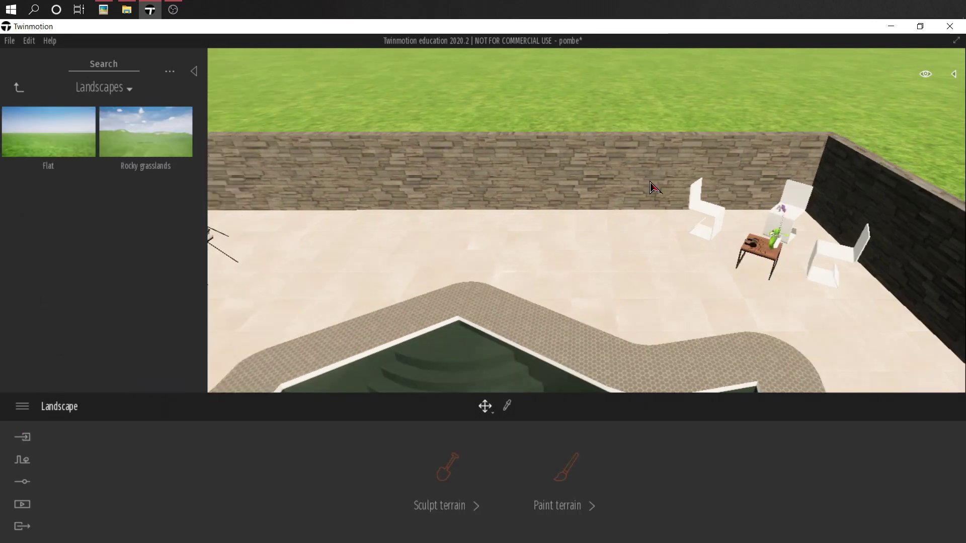
key(Left)
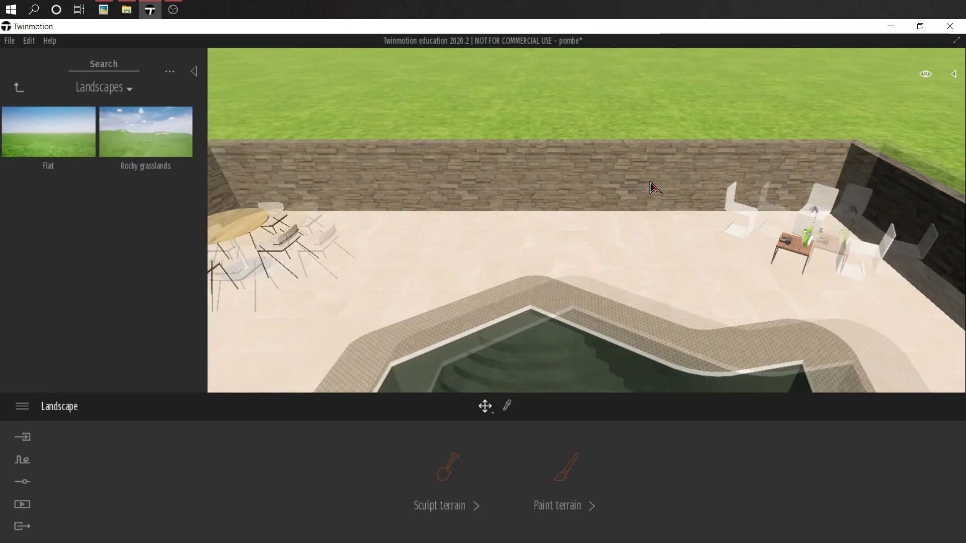
click(19, 88)
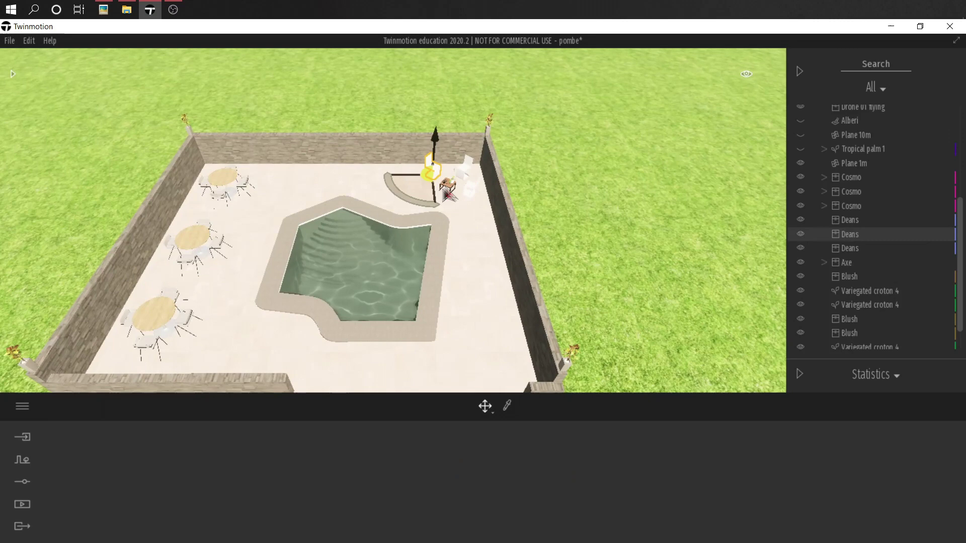
Copy the three Deans chairs and their orchid, and place the copy beside the original group along the back wall
ctrl+click(443, 189)
ctrl+click(472, 189)
ctrl+click(465, 167)
key(ctrl+c)
key(ctrl+v)
click(447, 356)
drag(432, 184, 350, 187)
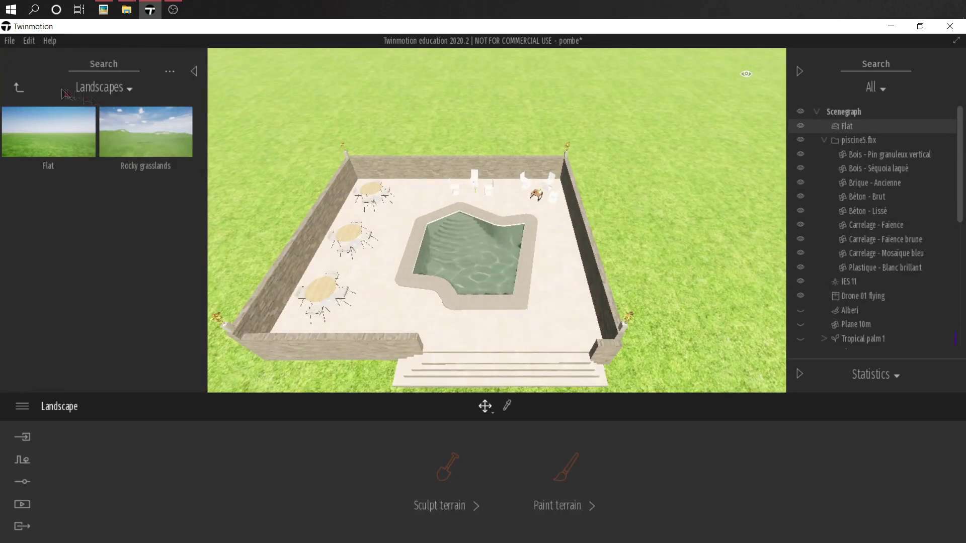
Place a Reverence dining table on the terrace near the front wall
click(19, 88)
click(19, 87)
click(151, 206)
click(49, 144)
click(48, 141)
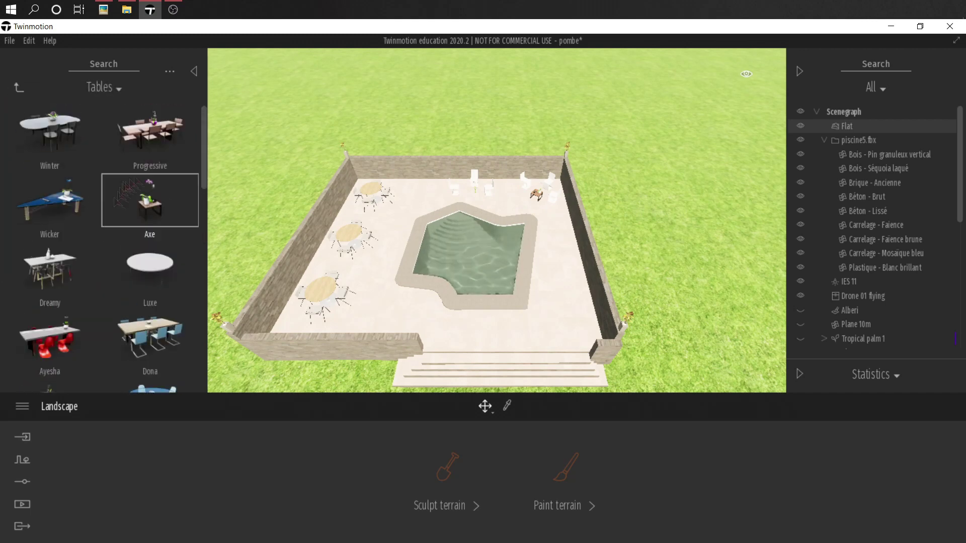
scroll(160, 302, down, 5)
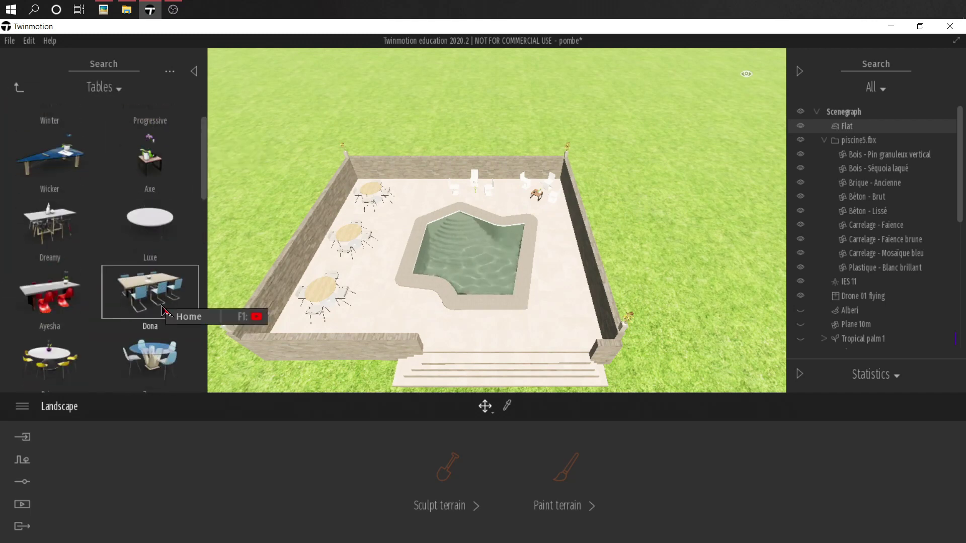
scroll(76, 250, down, 8)
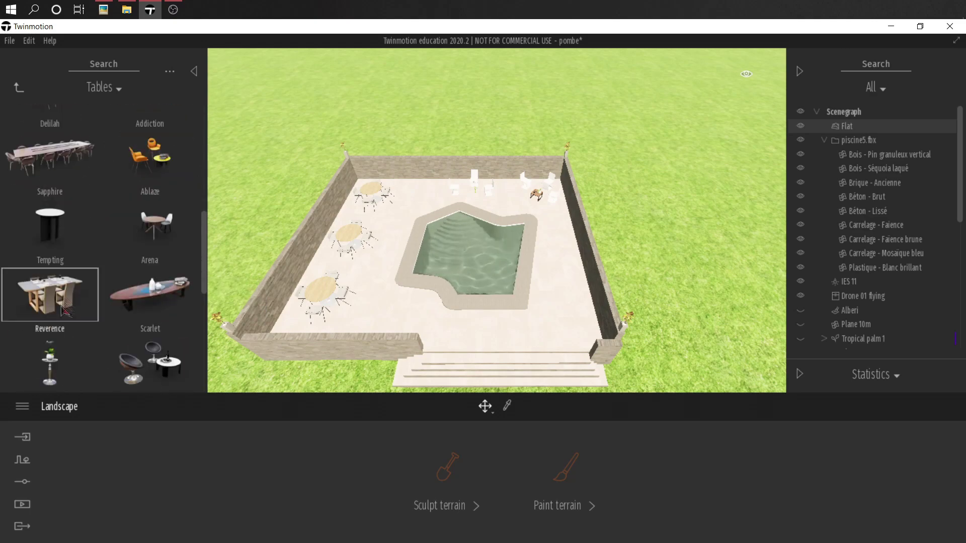
scroll(52, 287, up, 5)
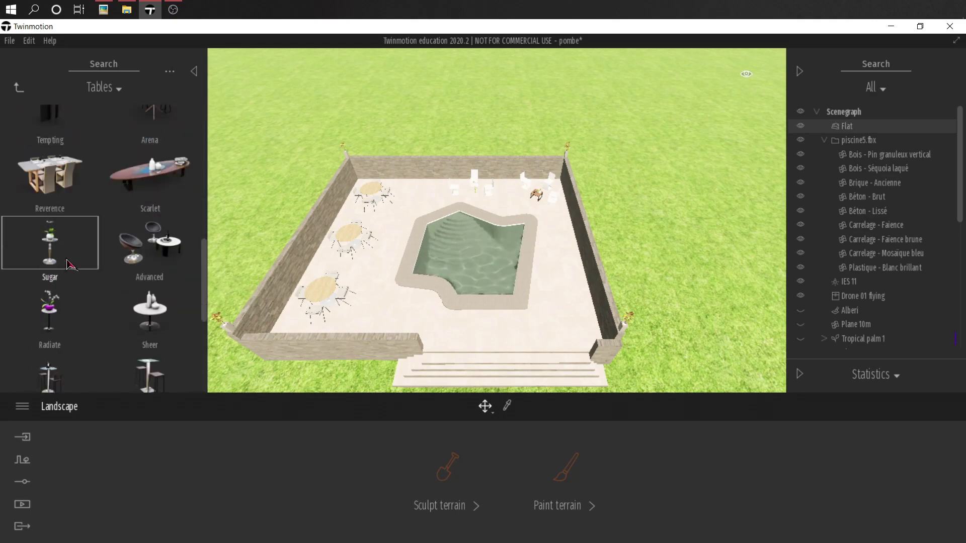
drag(50, 267, 390, 338)
Delete the dinner plate, soup bowl, cutlery, napkin ring and side plate of BP_TablewareSet02 from the Reverence table
shift+middle_drag(386, 333, 475, 211)
scroll(481, 248, up, 5)
click(470, 267)
key(Delete)
click(453, 217)
click(889, 211)
click(891, 221)
key(Delete)
click(889, 221)
key(Delete)
click(888, 222)
key(Delete)
click(888, 221)
key(Delete)
click(889, 221)
key(Delete)
click(889, 221)
key(Delete)
click(888, 222)
key(Delete)
Delete the rest of BP_TablewareSet02 and all remaining tableware and chairs, leaving only the bare Reverence table
click(892, 208)
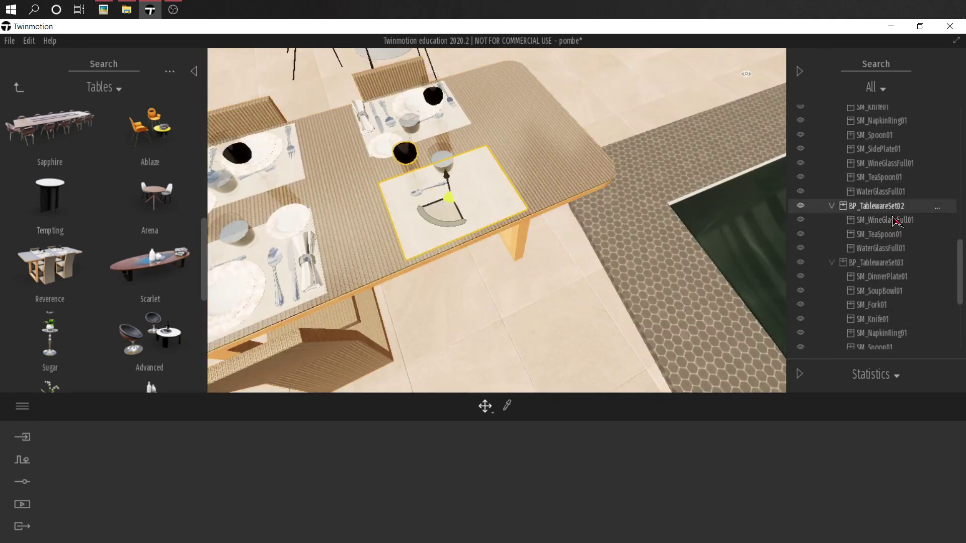
key(Delete)
click(884, 327)
key(Delete)
click(884, 340)
key(Delete)
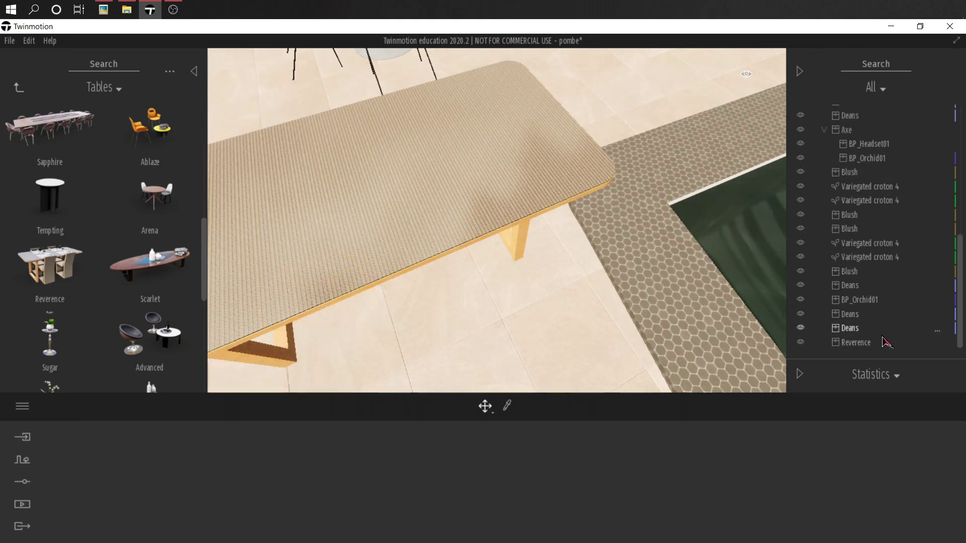
Scale the Reverence table down in height to make a low lounger-like platform
double_click(884, 340)
key(l)
drag(480, 237, 469, 307)
shift+middle_drag(469, 307, 519, 286)
drag(464, 201, 468, 251)
scroll(509, 307, up, 3)
Apply the Carpet velvet 01 material to the top of the lowered Reverence table
click(23, 89)
click(20, 88)
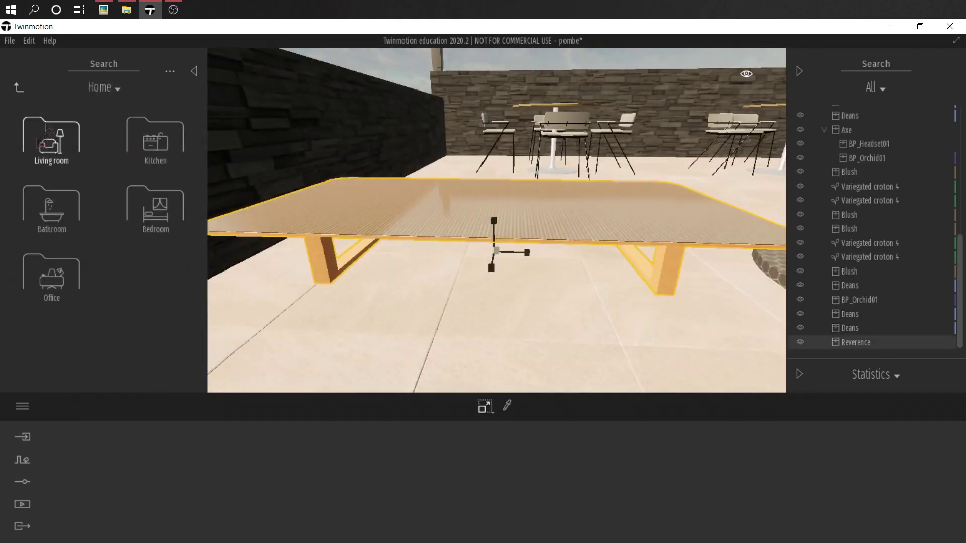
click(20, 88)
click(50, 140)
scroll(53, 214, down, 5)
click(69, 237)
drag(150, 132, 483, 274)
key(e)
shift+middle_drag(484, 276, 490, 295)
scroll(489, 295, down, 3)
Apply the Chestnut wood material to the frame and legs of the lowered Reverence table
click(21, 89)
click(20, 88)
click(50, 141)
click(149, 208)
scroll(151, 252, down, 5)
drag(149, 262, 161, 269)
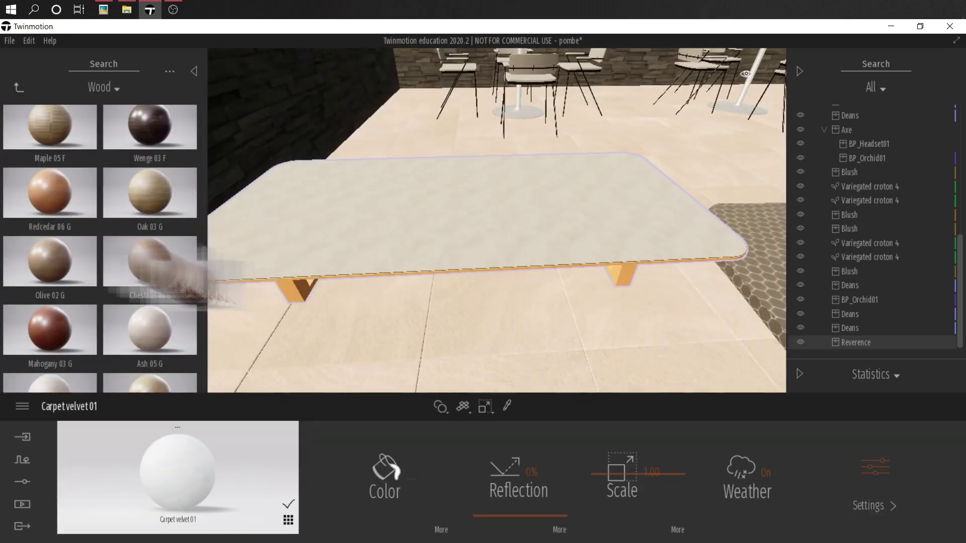
drag(161, 269, 378, 292)
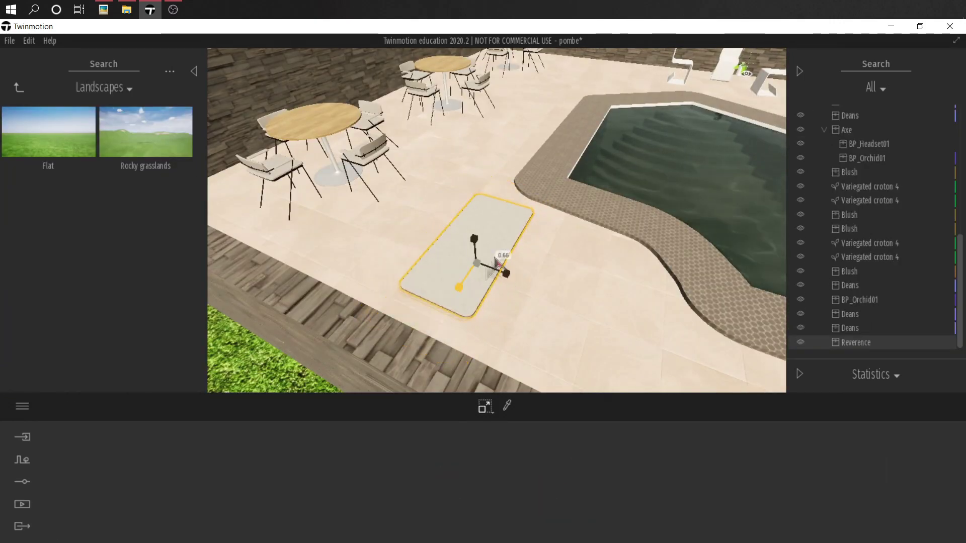
Scale the low Reverence table to about 0.66 along one axis and move it near the back wall beside the Deans chairs
shift+middle_drag(459, 289, 514, 284)
scroll(494, 321, down, 4)
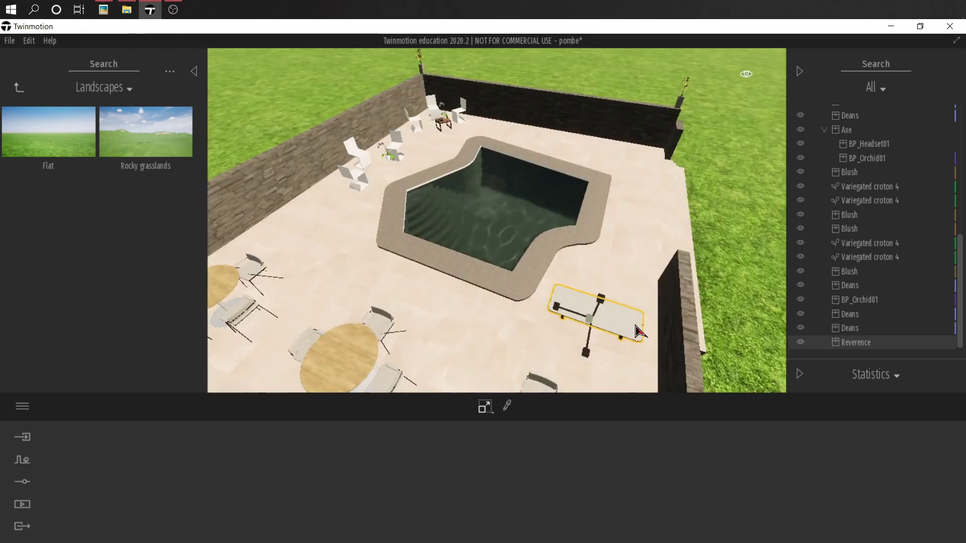
shift+middle_drag(299, 237, 364, 236)
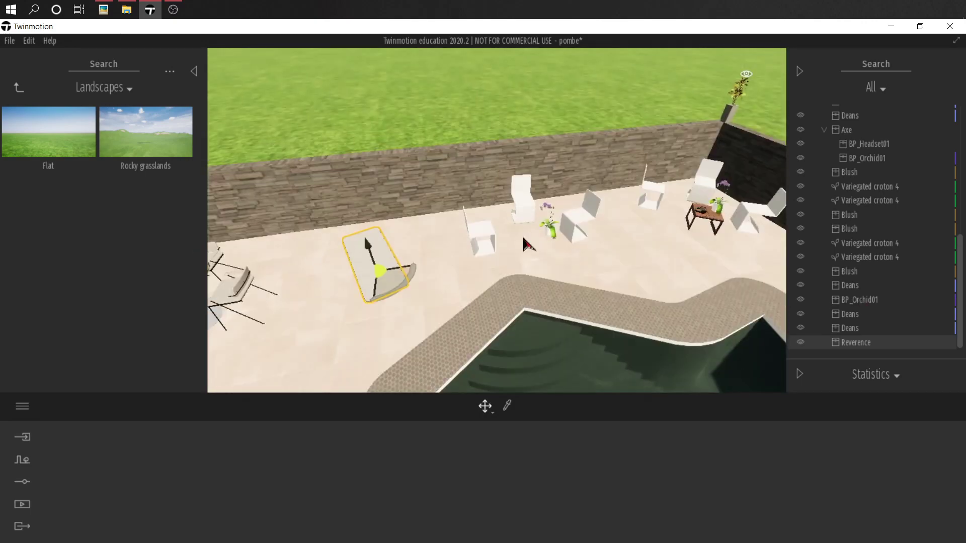
Delete the loose orchid between the copied Deans chairs at the back wall
click(479, 234)
ctrl+click(521, 201)
click(549, 229)
key(Delete)
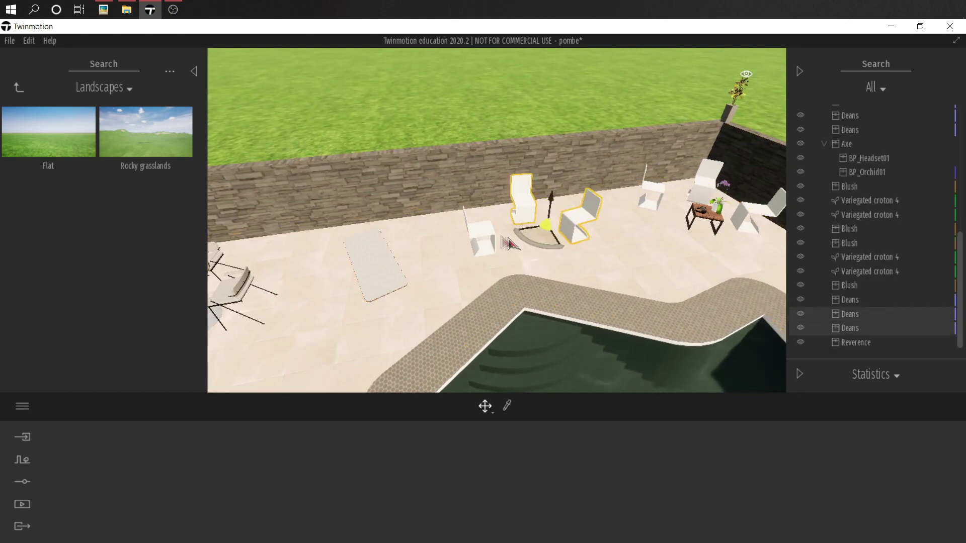
Move the three copied Deans chairs to the dark side wall past the pool and rotate the group
ctrl+click(482, 235)
shift+middle_drag(533, 244, 420, 278)
drag(421, 278, 616, 215)
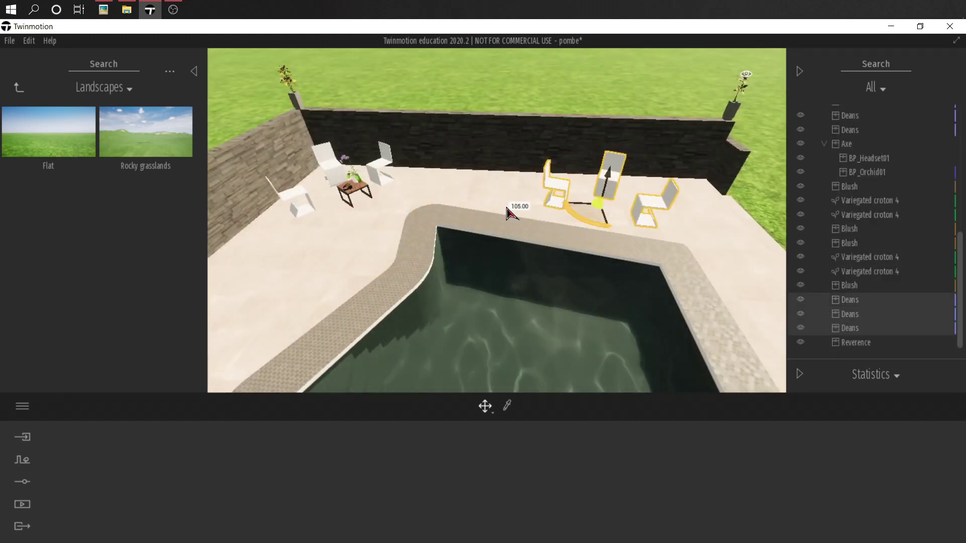
Copy the Axe table and place it among the relocated Deans chairs
click(358, 196)
key(ctrl+c)
key(ctrl+v)
click(449, 354)
drag(367, 211, 681, 222)
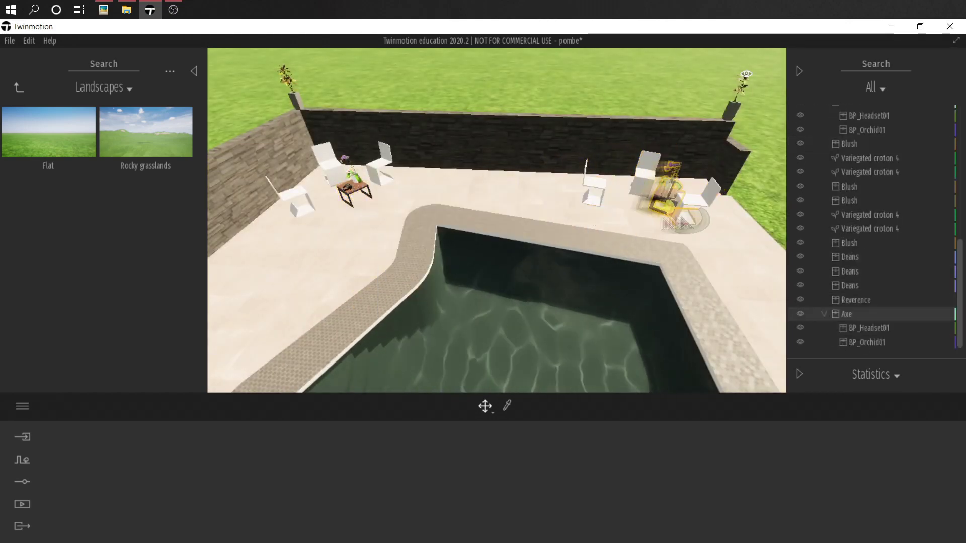
Copy the low Reverence table and place the copy beside it along the back wall
shift+middle_drag(640, 221, 491, 233)
click(668, 262)
click(492, 233)
key(ctrl+c)
key(ctrl+v)
click(444, 354)
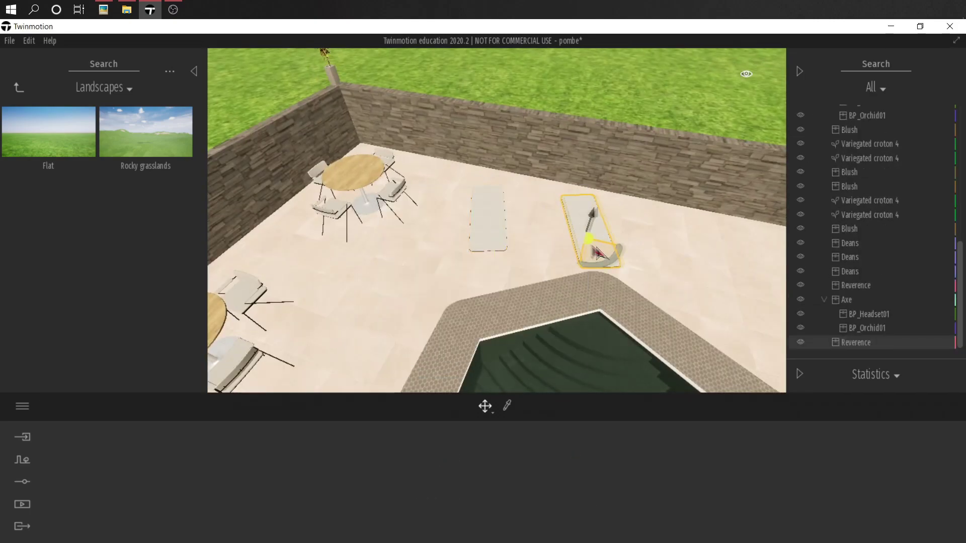
Add another copy of the low Reverence table and arrange the copies at different angles along the back wall
click(592, 236)
key(ctrl+v)
click(445, 354)
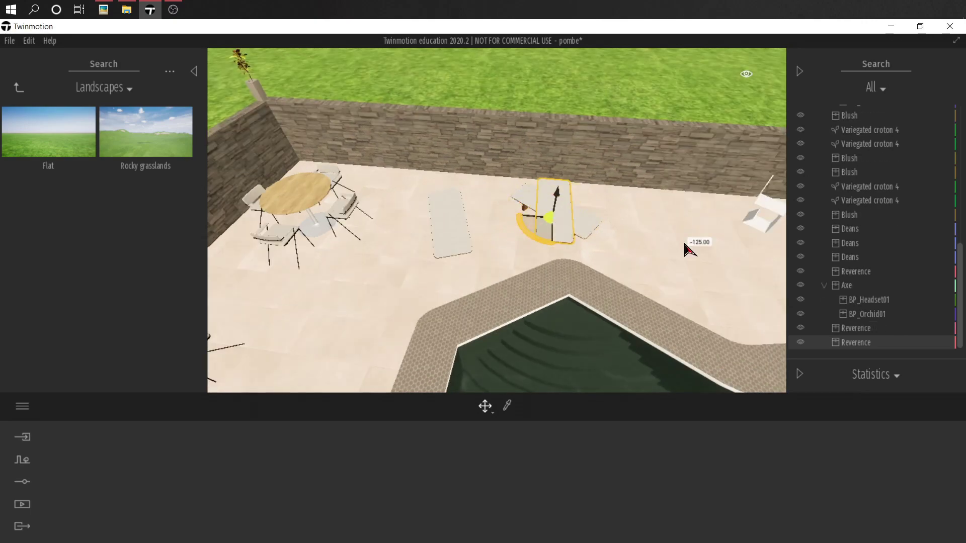
click(463, 235)
click(414, 61)
scroll(413, 61, down, 5)
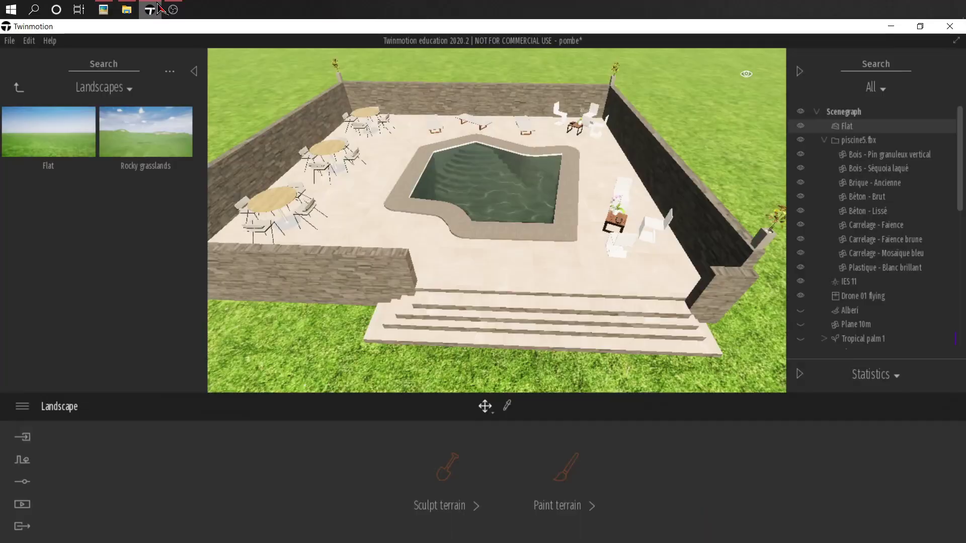
Unhide the Alberi trees, the Plane 10m path and the Tropical palm 1 group, and save the project
scroll(496, 221, down, 3)
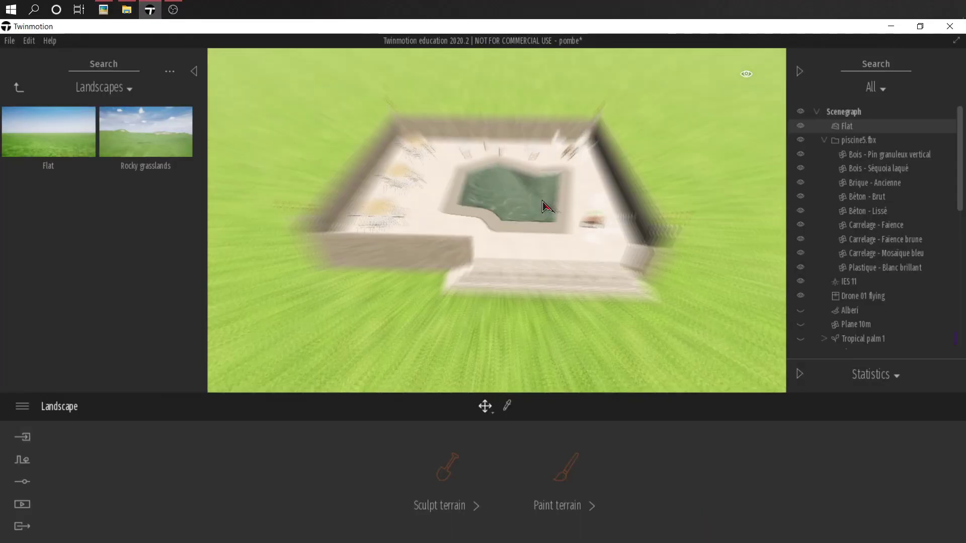
click(800, 309)
click(800, 324)
click(800, 338)
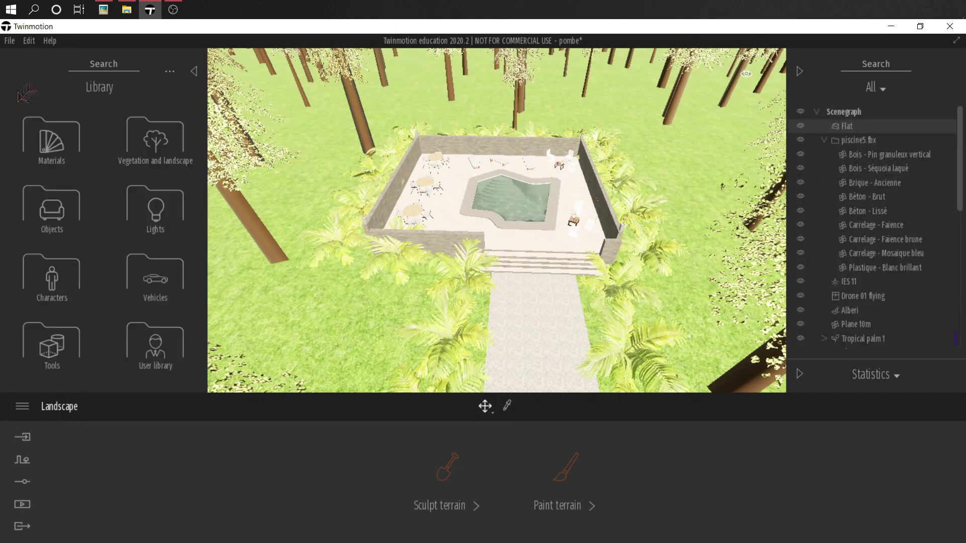
click(9, 40)
click(30, 122)
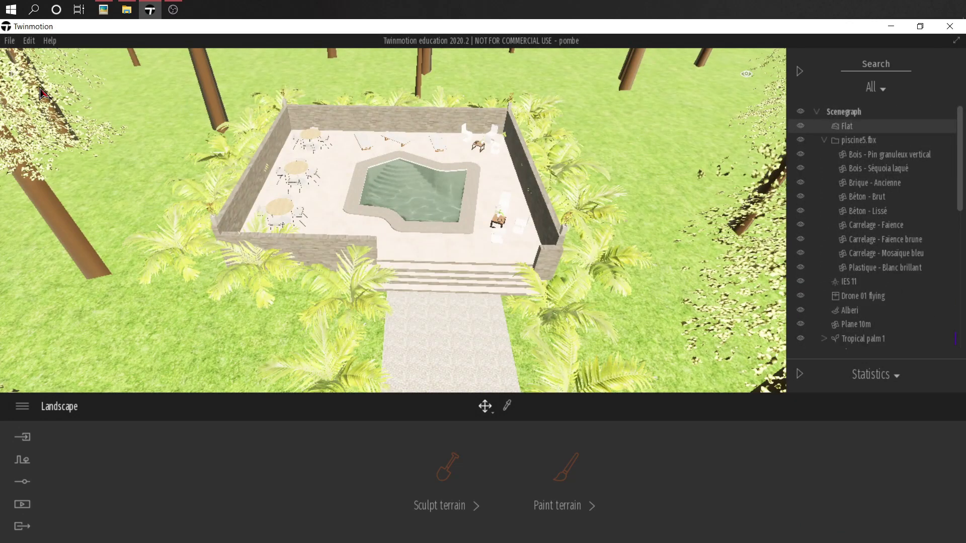
Display the scene statistics and view the pool terrace among the palms
click(855, 374)
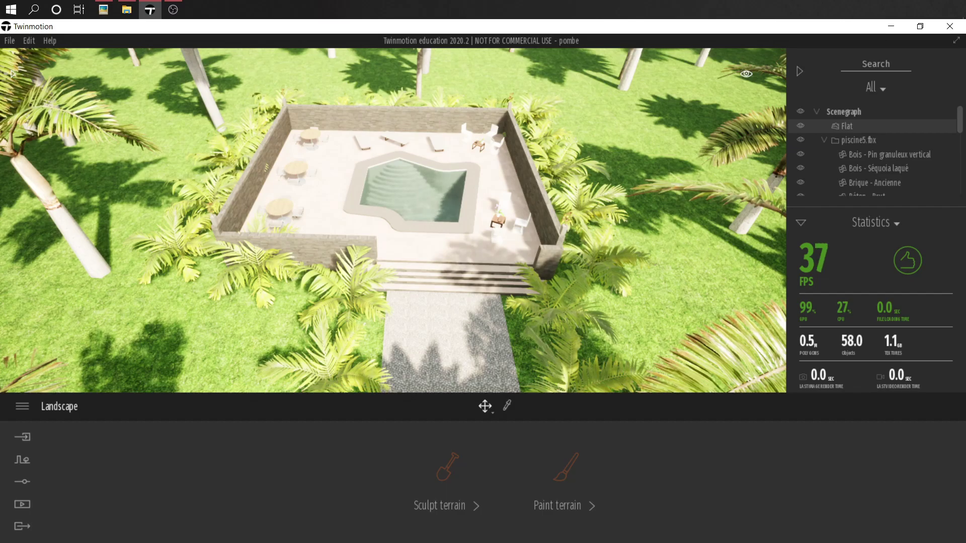
right_drag(605, 288, 548, 131)
middle_drag(605, 289, 599, 272)
right_drag(601, 291, 641, 382)
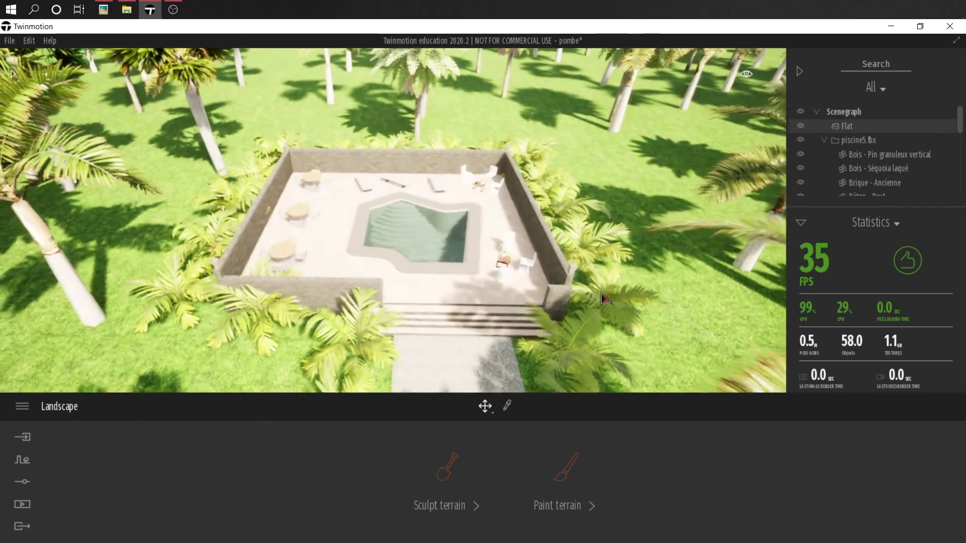
scroll(601, 291, up, 3)
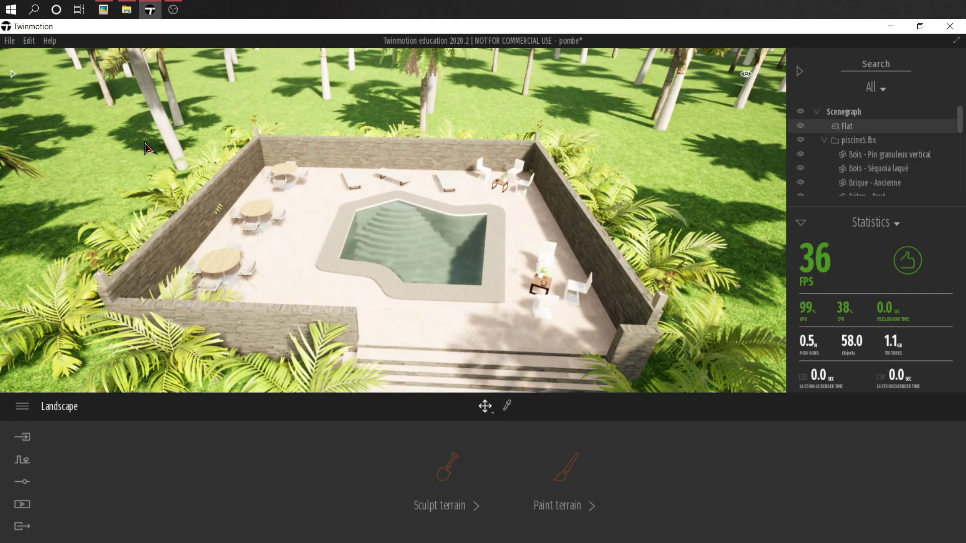
Set the weather effects to a wind speed of 1.92 and 16% smog
click(453, 481)
drag(803, 487, 794, 455)
click(905, 501)
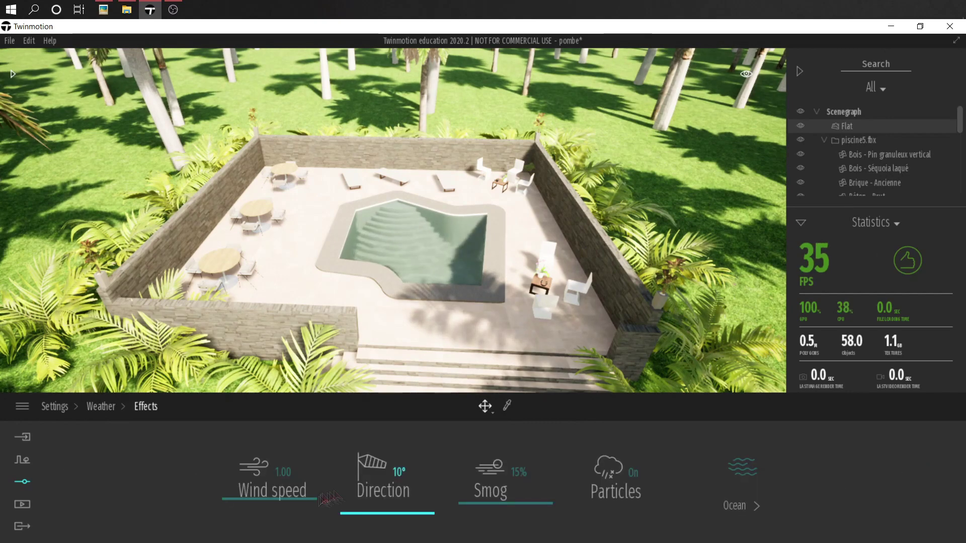
right_drag(562, 278, 549, 201)
mouse_move(509, 502)
mouse_down()
mouse_move(510, 451)
mouse_move(501, 499)
mouse_up()
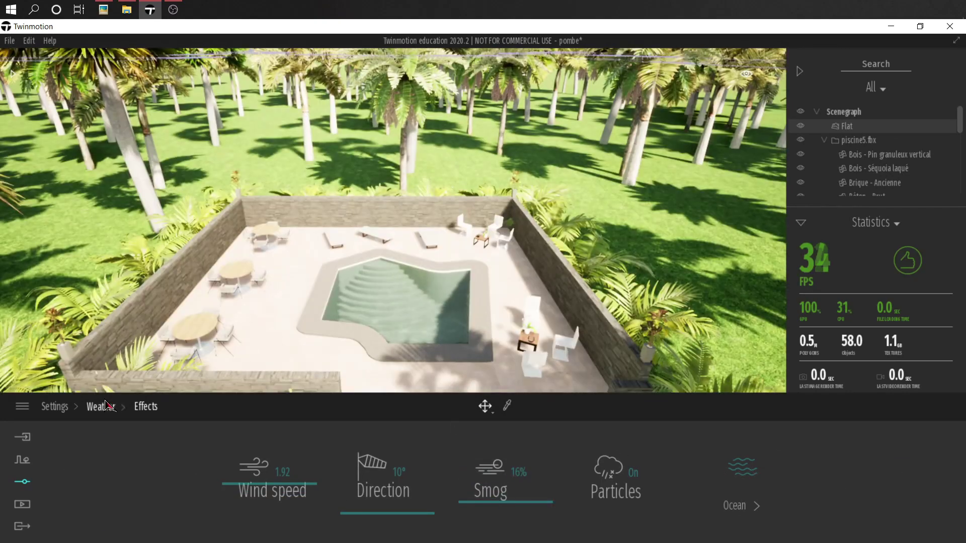
Set the lighting exposure to -0.54, the white balance to 11938K and the shadow distance to 414m
click(101, 406)
click(55, 407)
click(563, 470)
drag(294, 487, 298, 475)
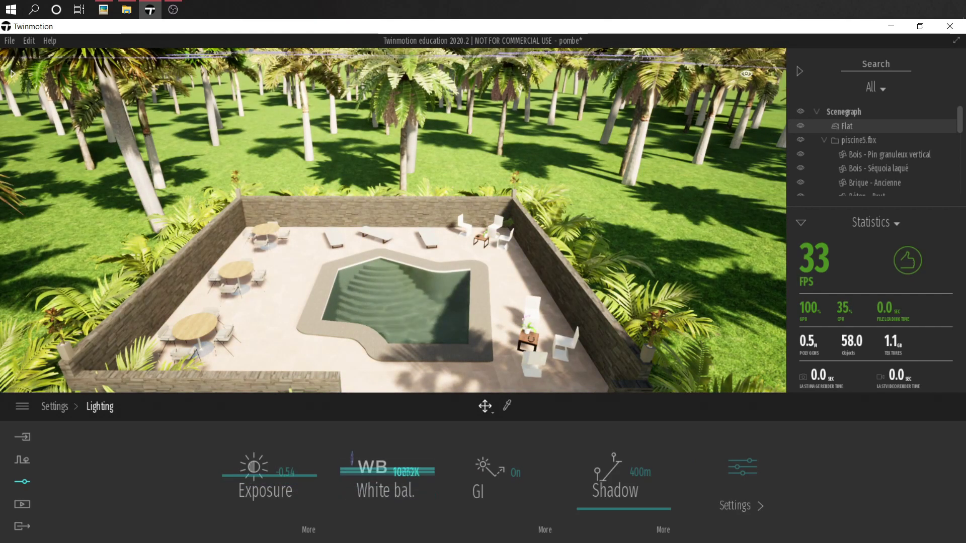
drag(615, 485, 611, 509)
click(741, 473)
click(100, 406)
click(663, 529)
drag(541, 507, 499, 500)
click(94, 409)
Adjust the sun intensity, and set the moon intensity to 0.15 and the ambient light to 1.19
click(739, 505)
drag(274, 483, 270, 503)
drag(655, 501, 636, 515)
drag(739, 441, 740, 466)
right_drag(654, 352, 634, 365)
shift+middle_drag(633, 365, 586, 222)
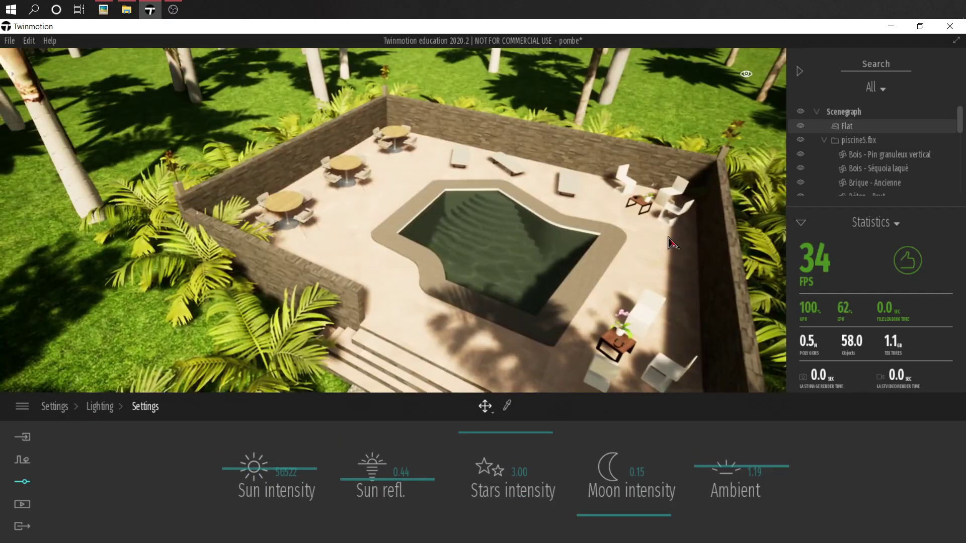
scroll(586, 222, down, 3)
scroll(586, 222, up, 3)
click(99, 406)
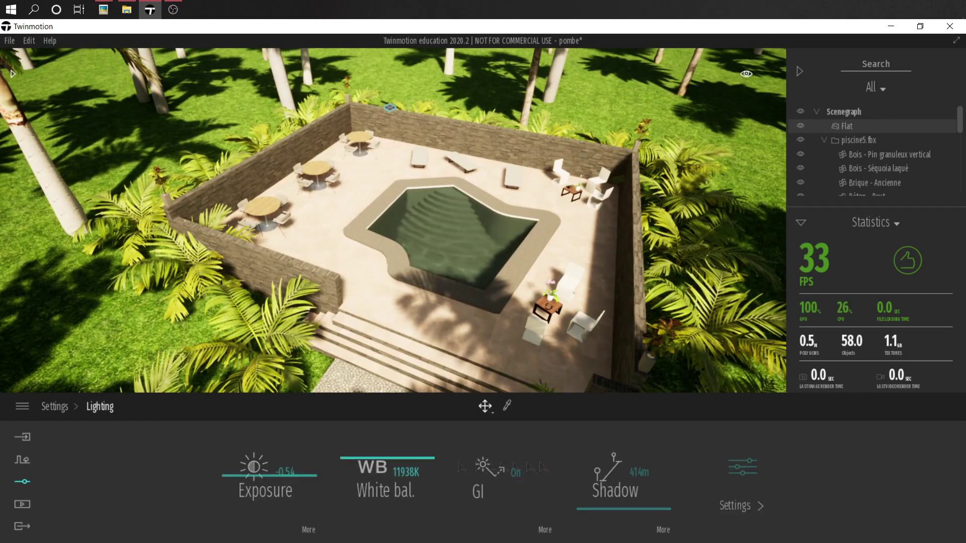
Open the camera settings and view the terrace from the entrance steps
click(736, 477)
click(54, 407)
shift+middle_drag(201, 312, 283, 282)
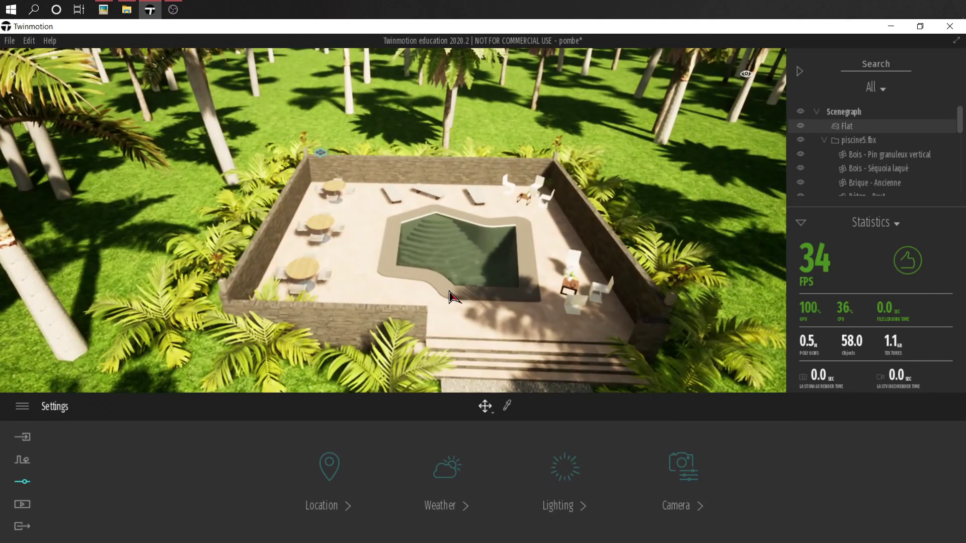
click(681, 465)
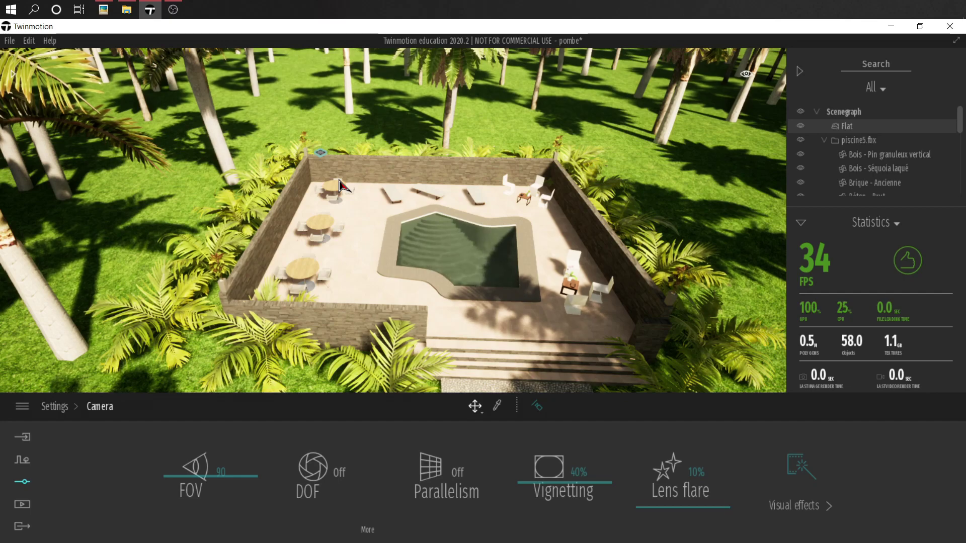
Rotate the Tropical palm on the lawn outside the stone wall next to the round dining tables
double_click(339, 186)
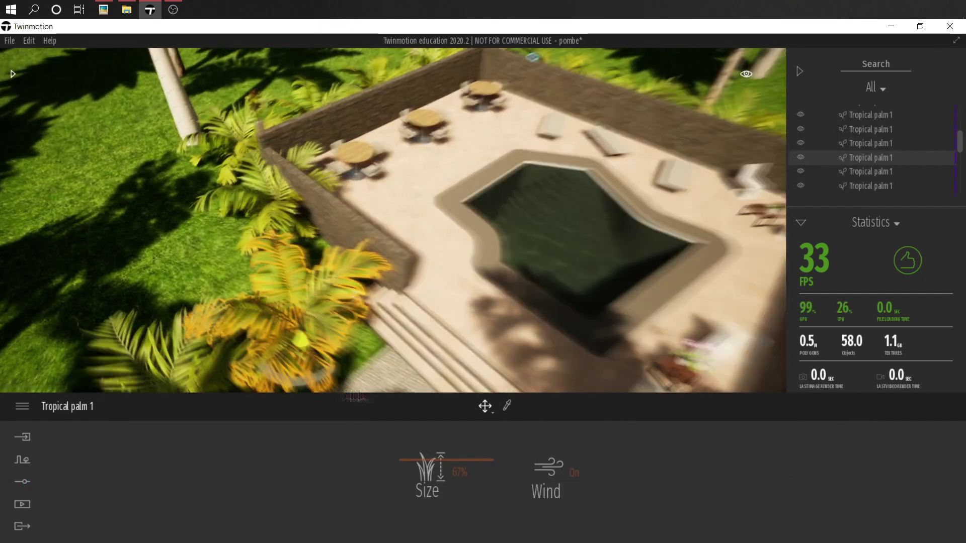
right_drag(358, 345, 361, 279)
click(361, 279)
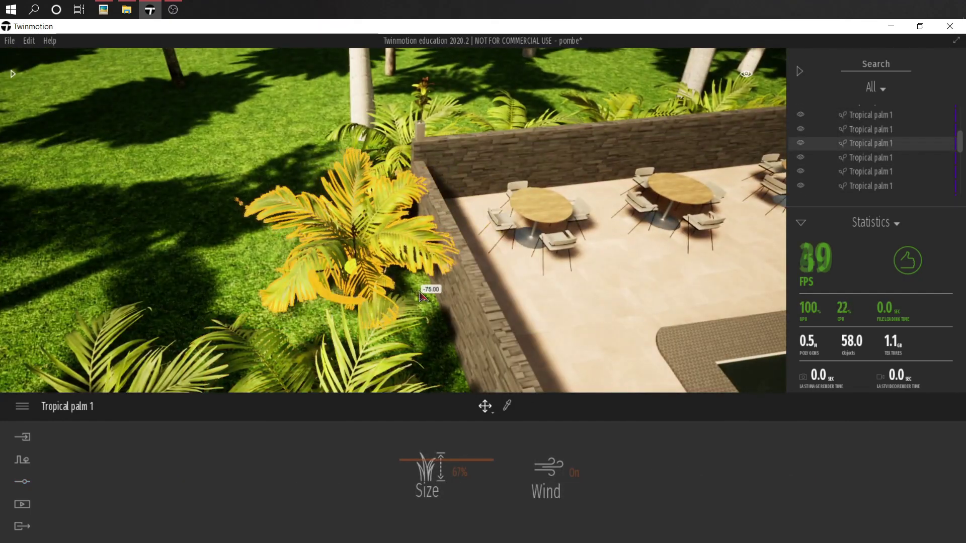
double_click(337, 300)
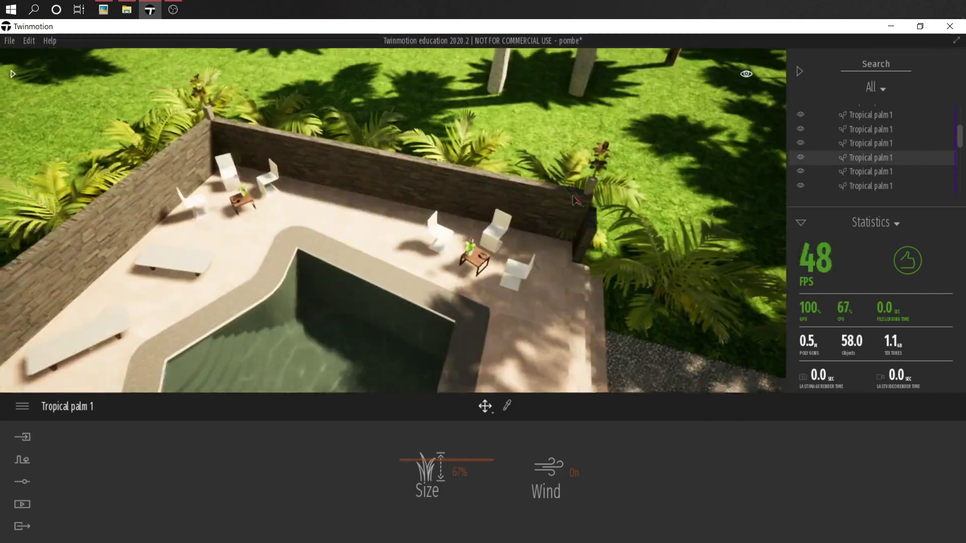
double_click(577, 201)
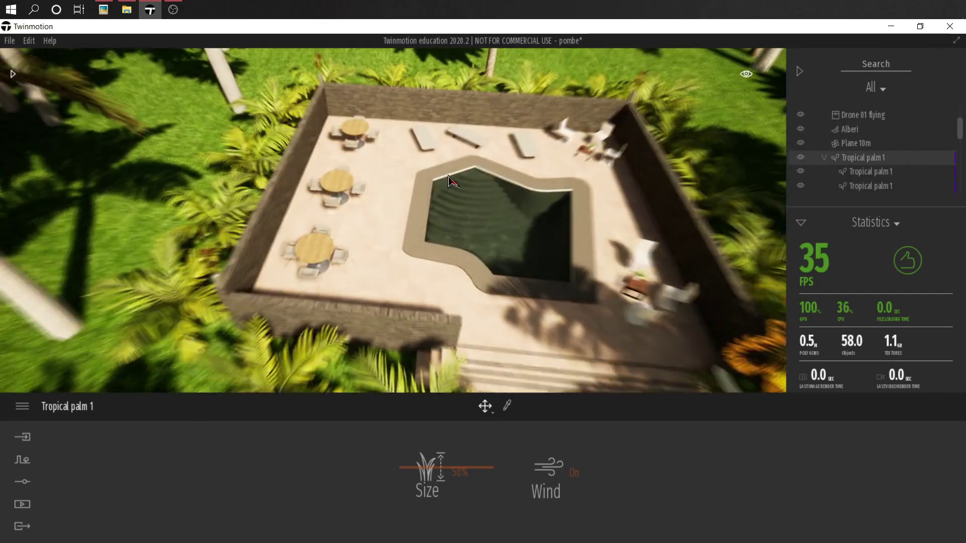
Examine the paved path and its rows of palms leading to the pool steps
click(674, 235)
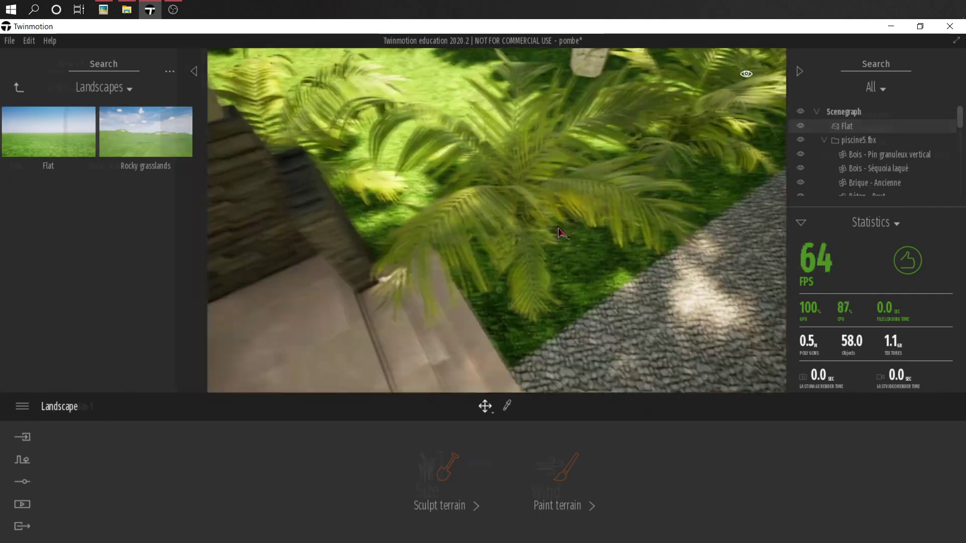
click(558, 230)
click(472, 243)
scroll(472, 244, down, 5)
right_drag(472, 243, 564, 165)
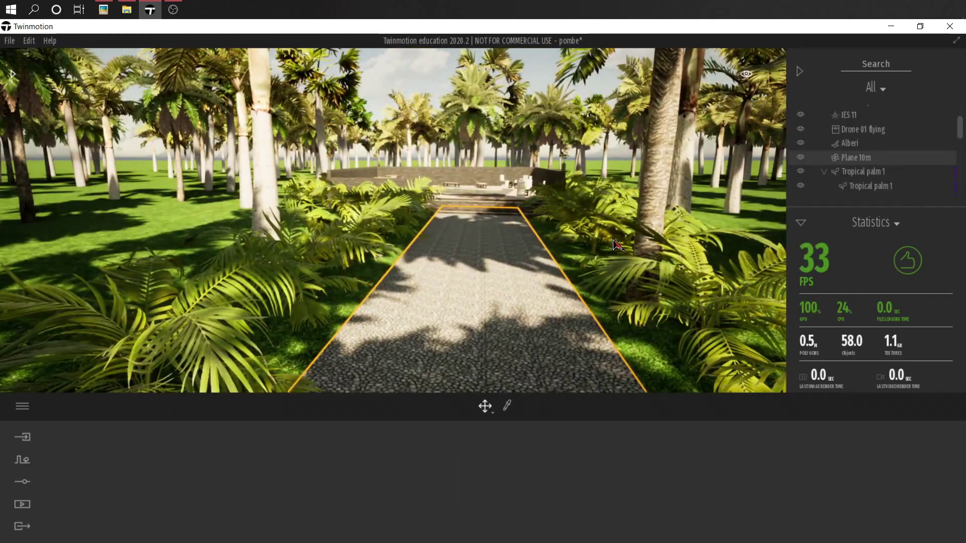
double_click(616, 245)
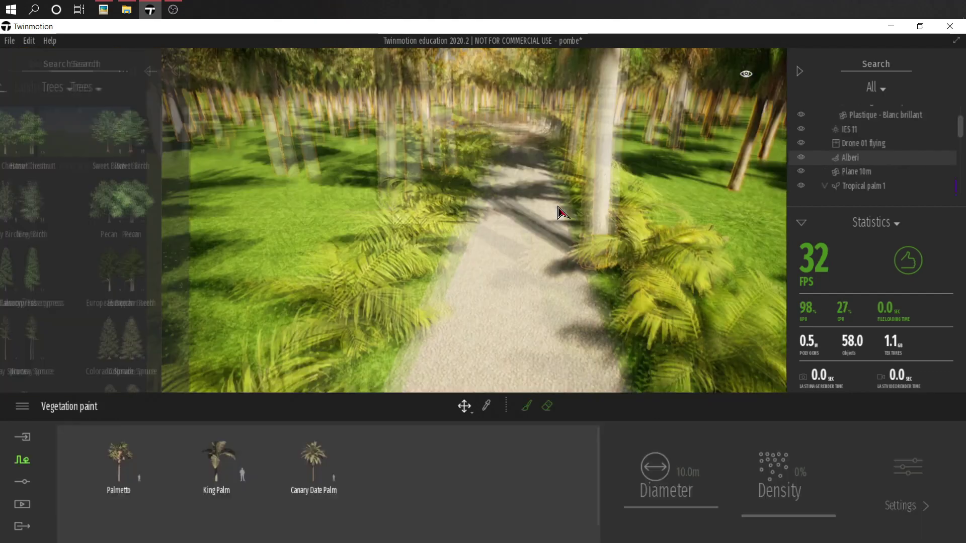
click(665, 204)
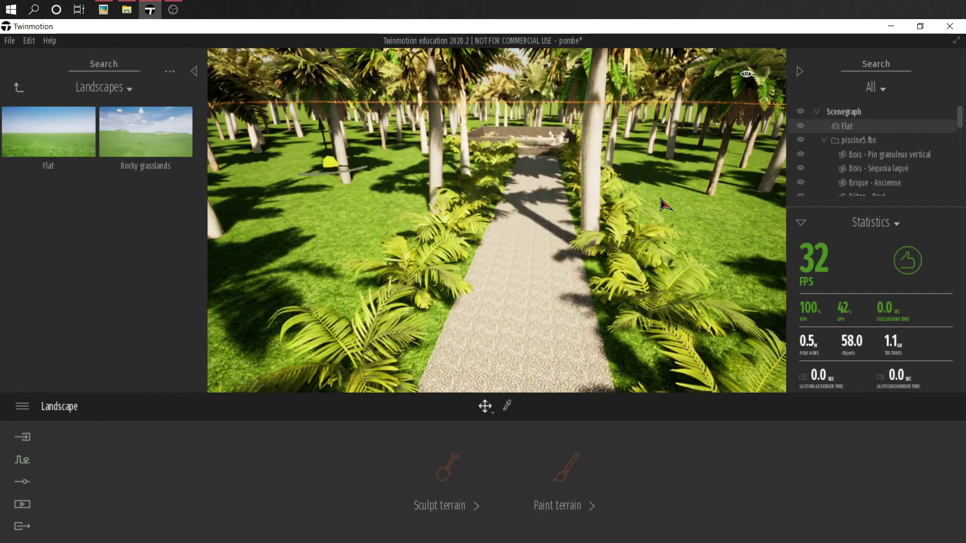
Find the bollards among the city objects and place a Galvanic bollard beside the paved path
click(19, 88)
click(52, 207)
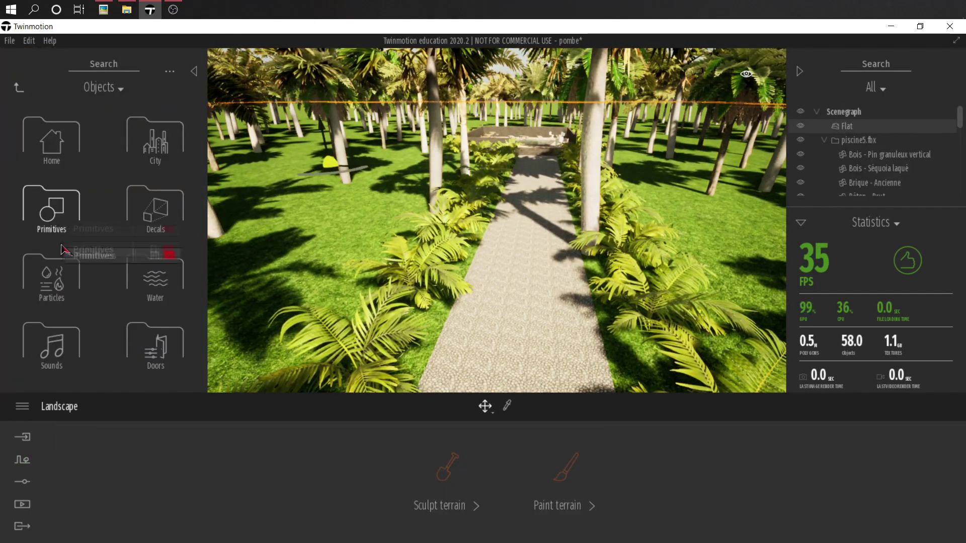
click(150, 152)
click(151, 153)
scroll(62, 251, down, 3)
scroll(59, 217, up, 2)
drag(57, 201, 423, 364)
Move the Galvanic bollard to the grass edge at the far end of the paved path
scroll(92, 261, down, 2)
scroll(433, 333, up, 3)
shift+middle_drag(444, 305, 665, 254)
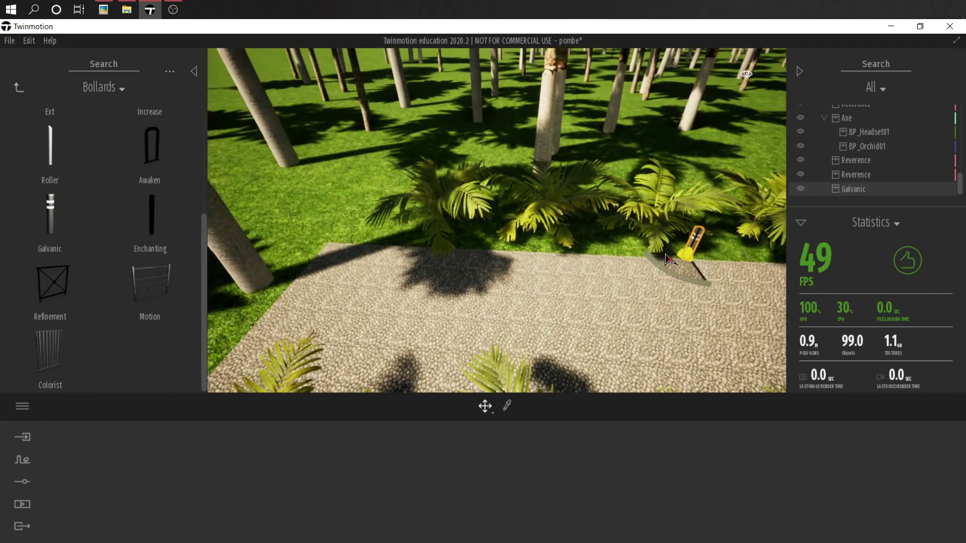
shift+middle_drag(317, 254, 370, 232)
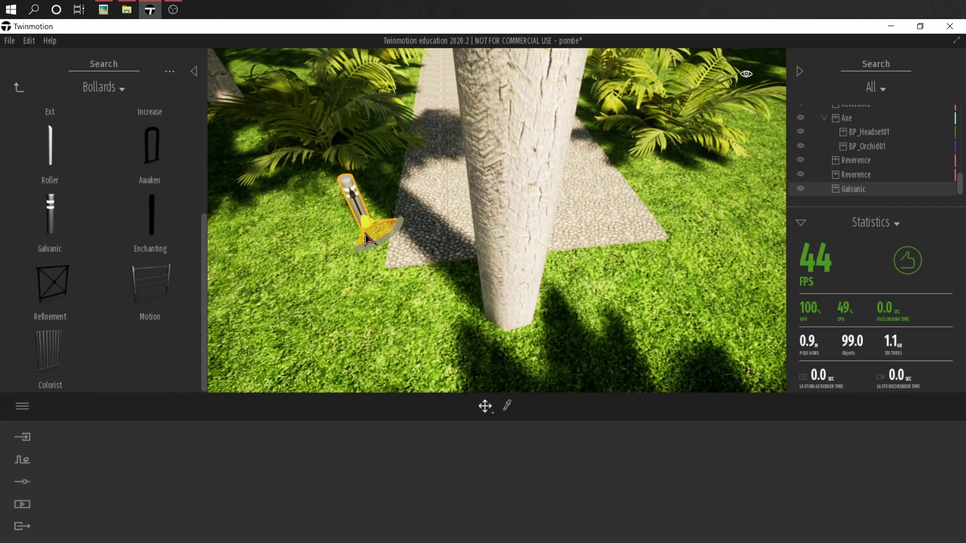
Change the bollard's MI_BrushedAluminium01 material to a dark grey colour with 64% reflection
scroll(352, 218, up, 3)
key(t)
click(435, 211)
click(385, 472)
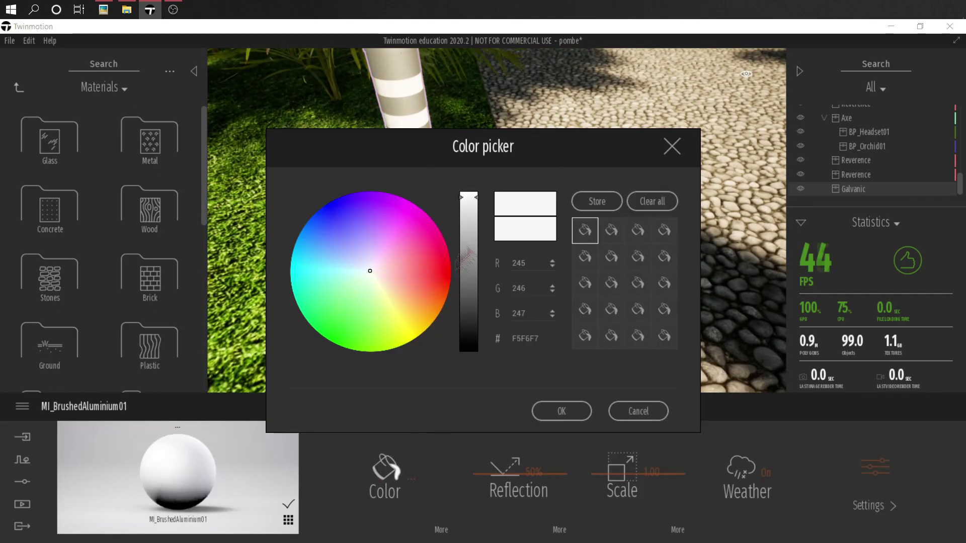
drag(466, 325, 468, 257)
click(561, 411)
mouse_move(518, 474)
mouse_down()
mouse_move(518, 456)
mouse_move(518, 472)
mouse_up()
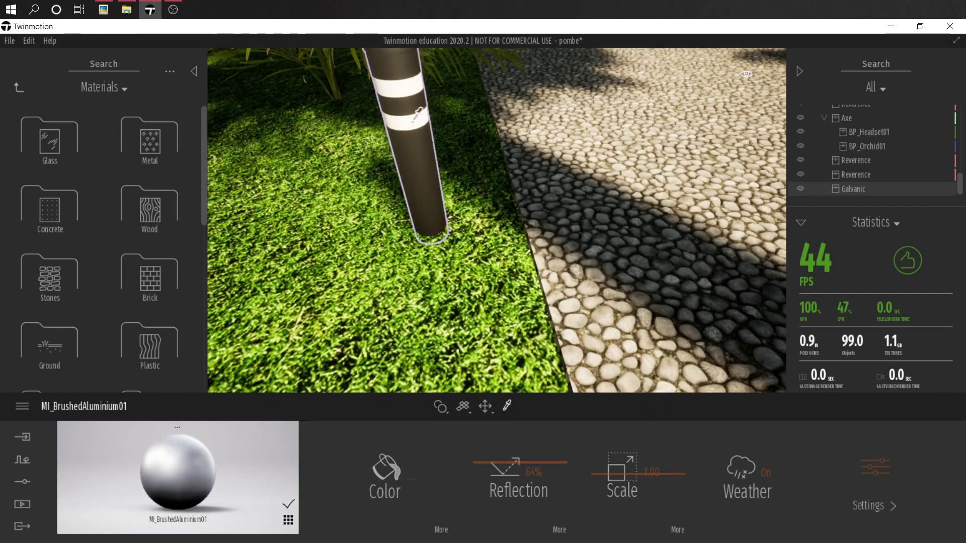
Make the bollard's white MI_Plastic03 bands glow and turn on Dusk to dawn for the glow
click(404, 119)
click(854, 469)
click(502, 467)
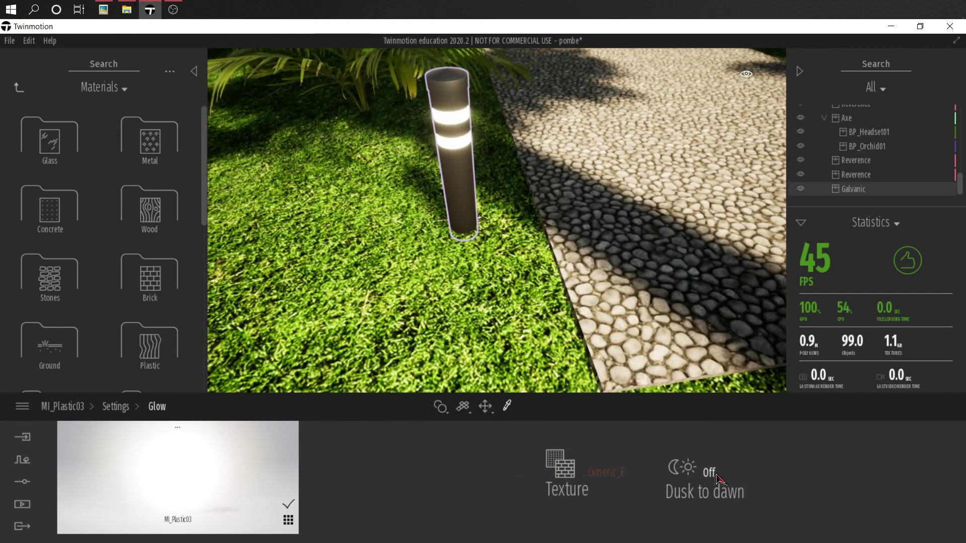
click(18, 87)
Switch the time of day to 23:58 and set the bollard bands' glow to 10.00%
mouse_move(745, 74)
drag(724, 274, 703, 274)
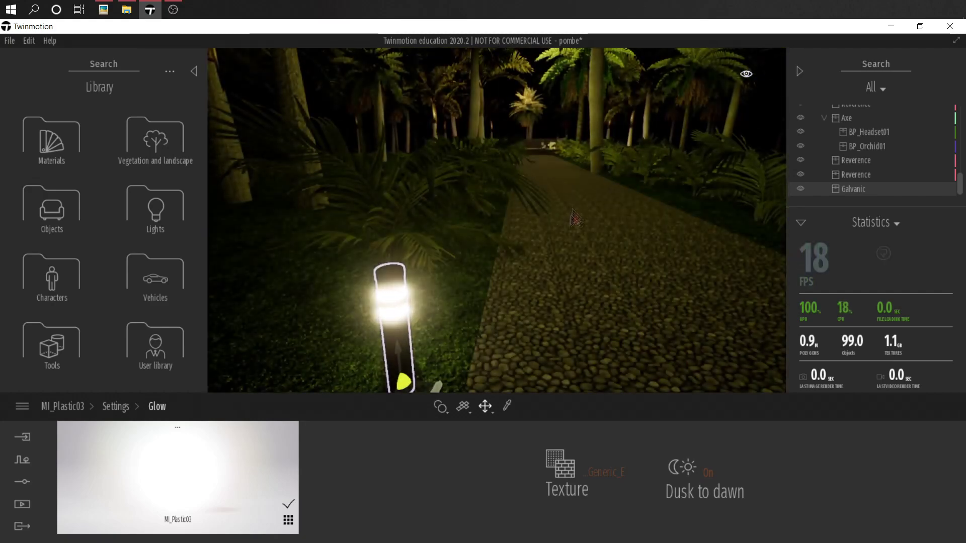
double_click(413, 303)
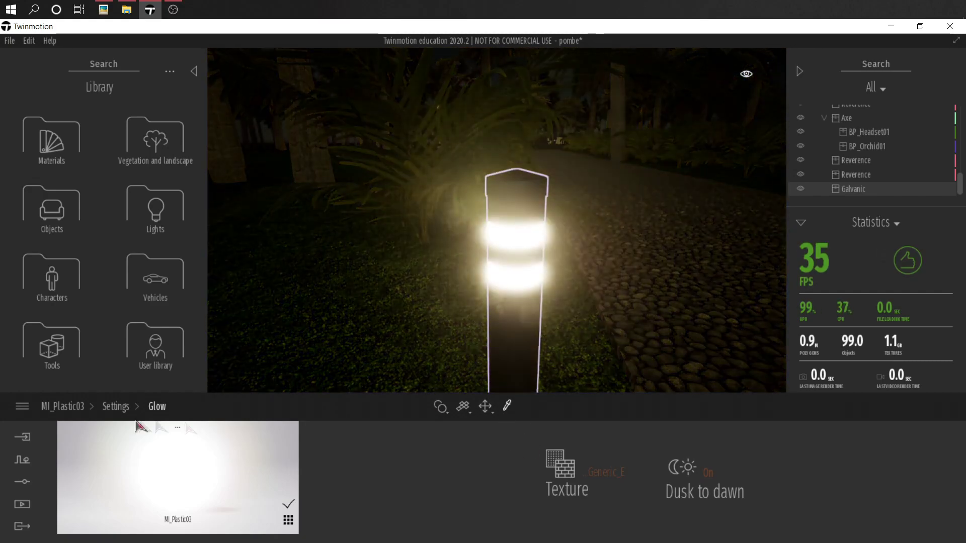
click(116, 406)
drag(521, 437, 504, 510)
right_drag(562, 336, 565, 330)
mouse_move(536, 511)
mouse_down()
mouse_move(536, 493)
mouse_move(536, 508)
mouse_up()
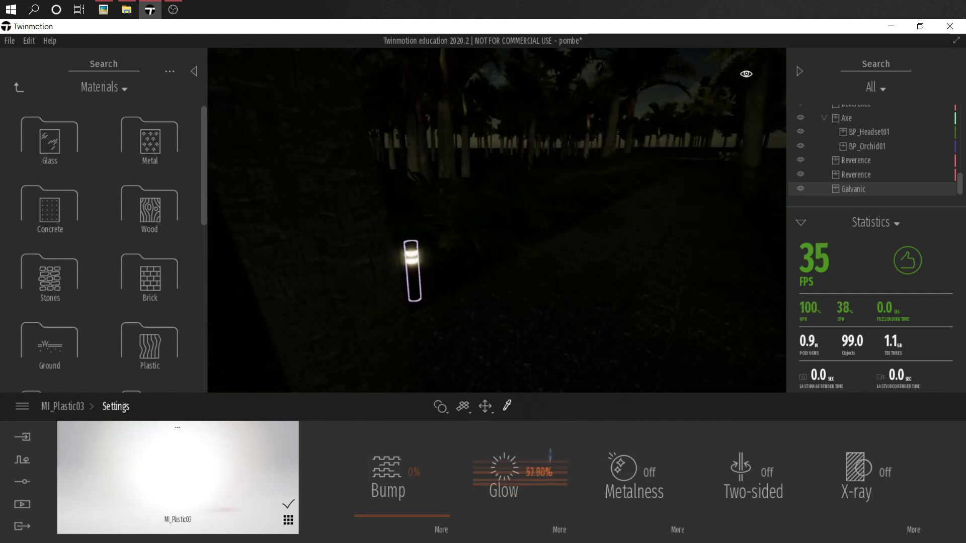
Return the time of day to daylight and view the bollard beside the path
mouse_move(745, 74)
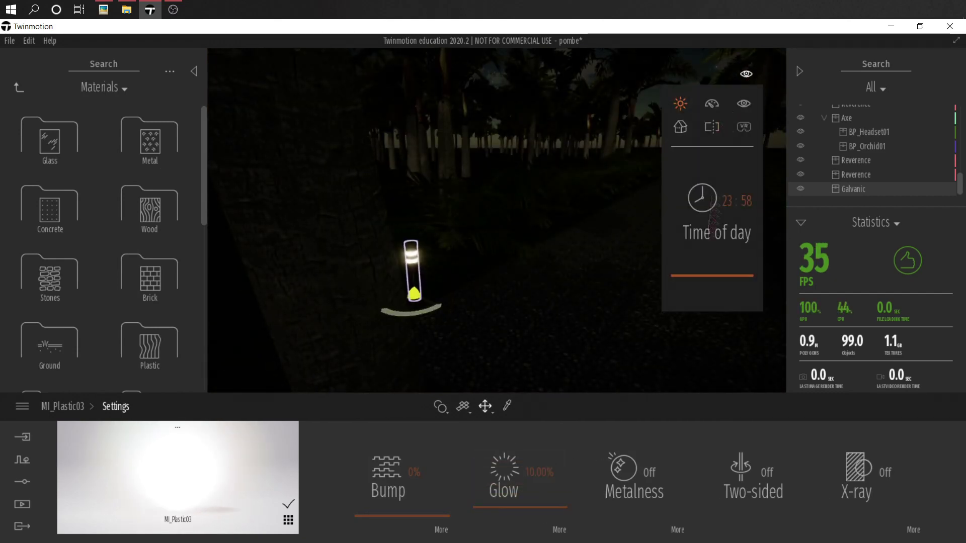
drag(714, 236, 49, 135)
click(352, 241)
scroll(413, 261, up, 3)
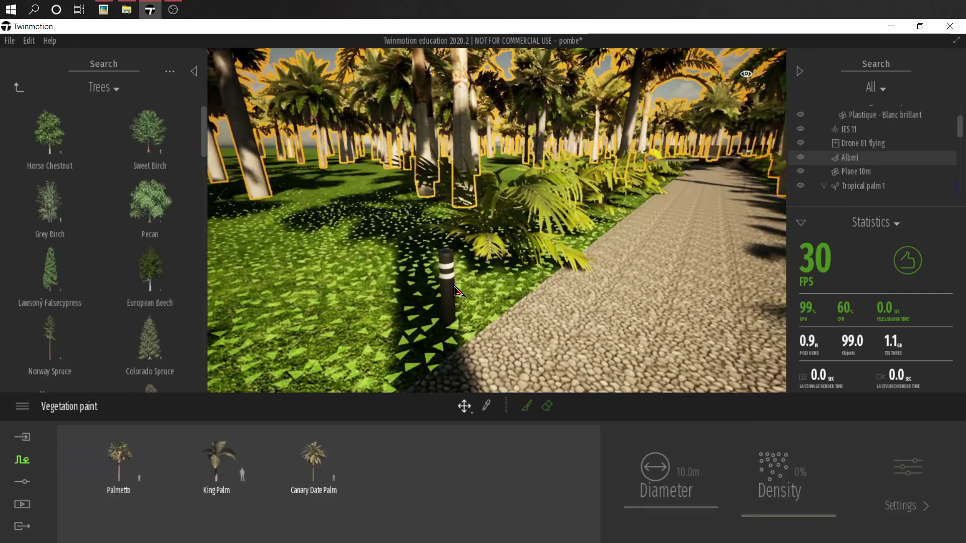
Copy the Galvanic bollard and place the copy on the opposite edge of the path's end
scroll(883, 181, down, 5)
click(853, 189)
right_drag(542, 286, 649, 286)
key(ctrl+v)
click(448, 355)
drag(299, 345, 424, 231)
key(a)
key(w)
Shift both bollards slightly inward toward the edges of the path
click(291, 254)
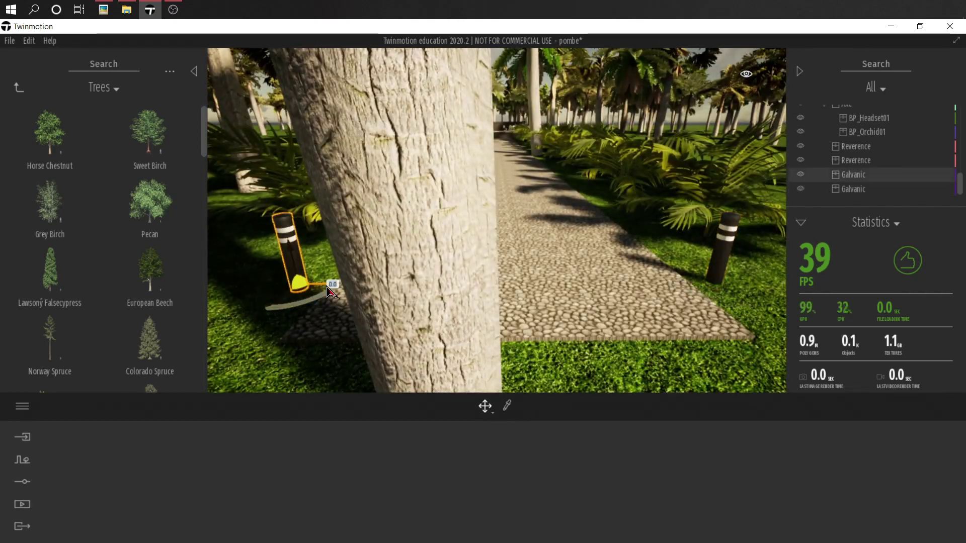
drag(328, 284, 347, 285)
click(718, 254)
drag(704, 283, 690, 281)
Select both bollards and make a copy of the pair
click(307, 257)
ctrl+click(702, 246)
key(ctrl+v)
click(448, 355)
Try to move the copied bollard pair farther along the path, and undo the move
shift+middle_drag(448, 322, 483, 352)
drag(464, 293, 675, 281)
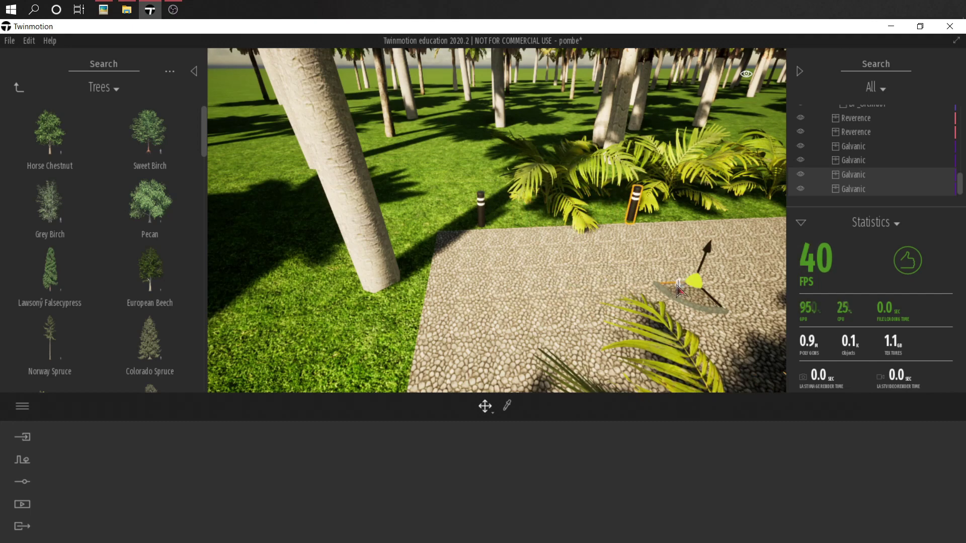
click(552, 228)
key(ctrl+z)
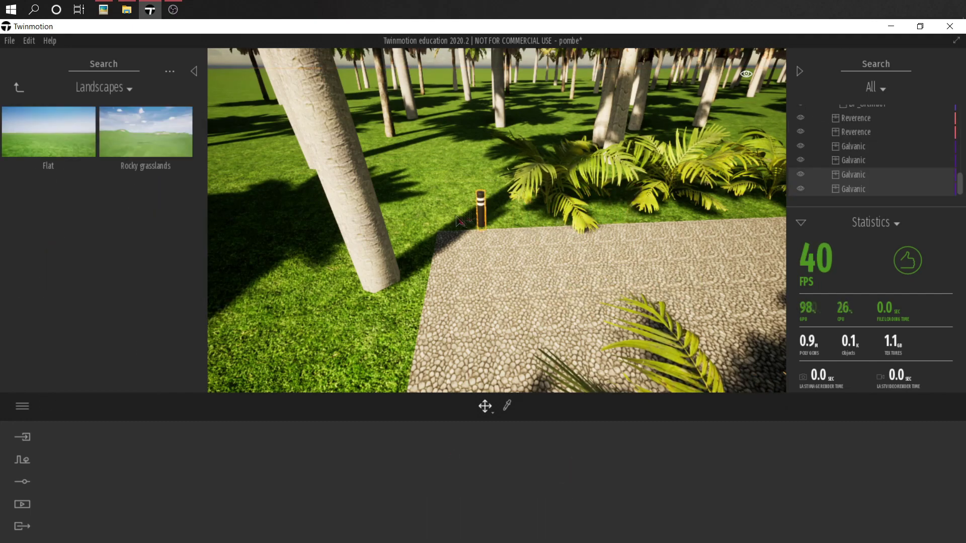
Select the four Galvanic bollards and repeat copies of the set along the path toward the pool
key(s)
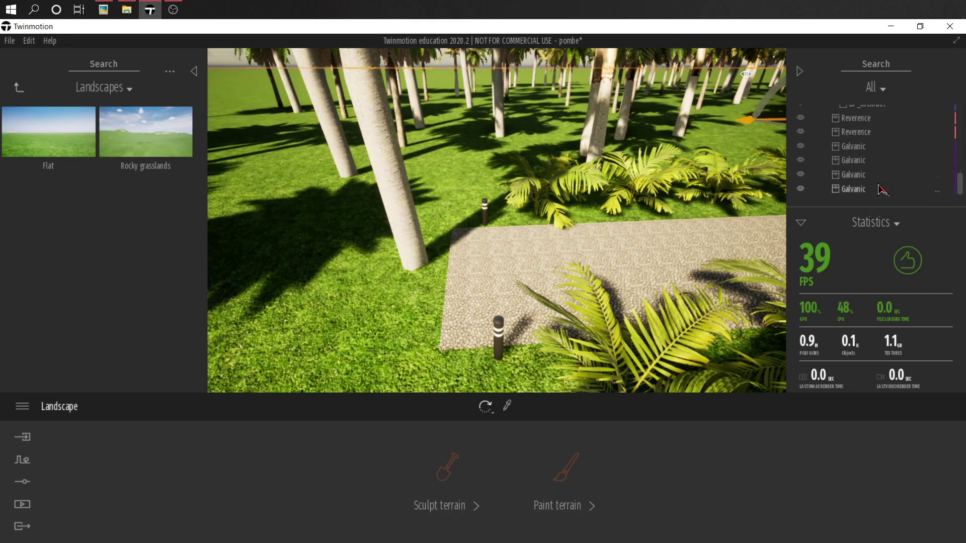
click(876, 176)
ctrl+click(876, 188)
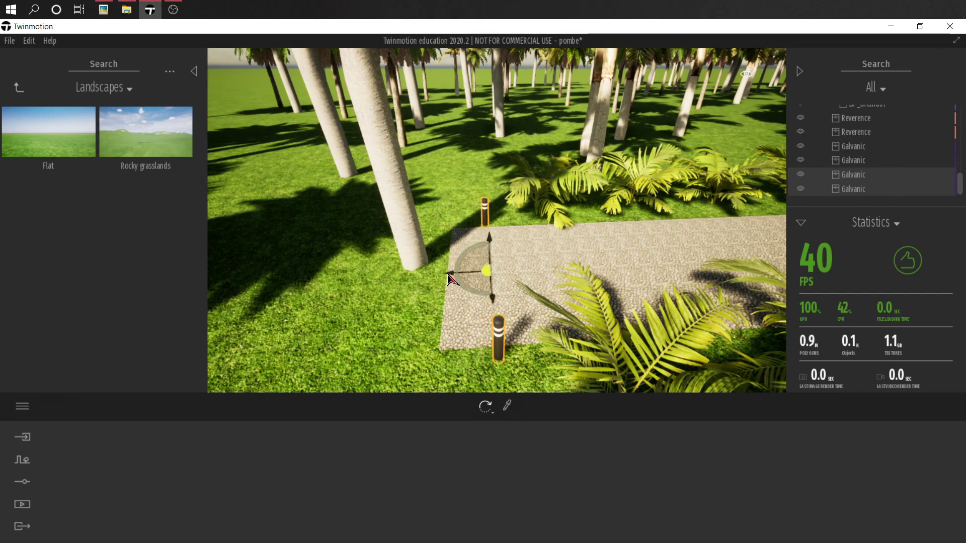
click(855, 145)
shift+click(857, 188)
key(ctrl+c)
key(ctrl+v)
click(448, 354)
drag(556, 272, 556, 272)
key(Return)
right_drag(556, 272, 617, 226)
key(ctrl+v)
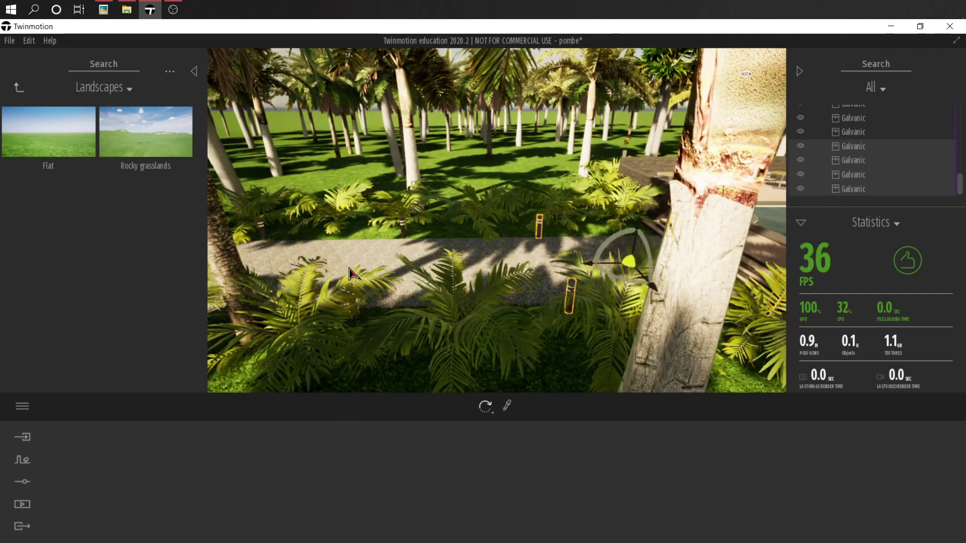
Select the two bollards standing on the pool steps and move them back beside the path at the foot of the steps
right_drag(350, 274, 588, 228)
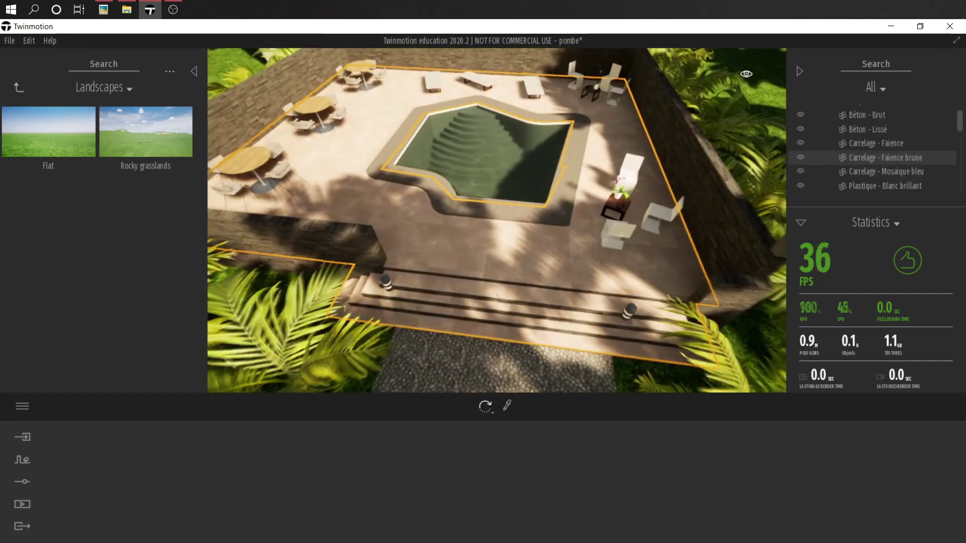
click(387, 286)
ctrl+click(628, 314)
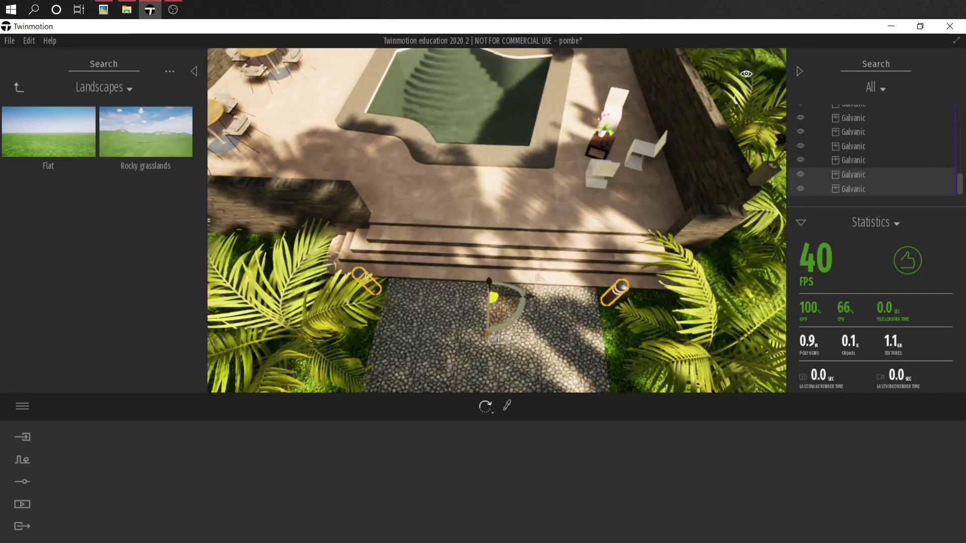
click(536, 277)
right_drag(536, 277, 512, 272)
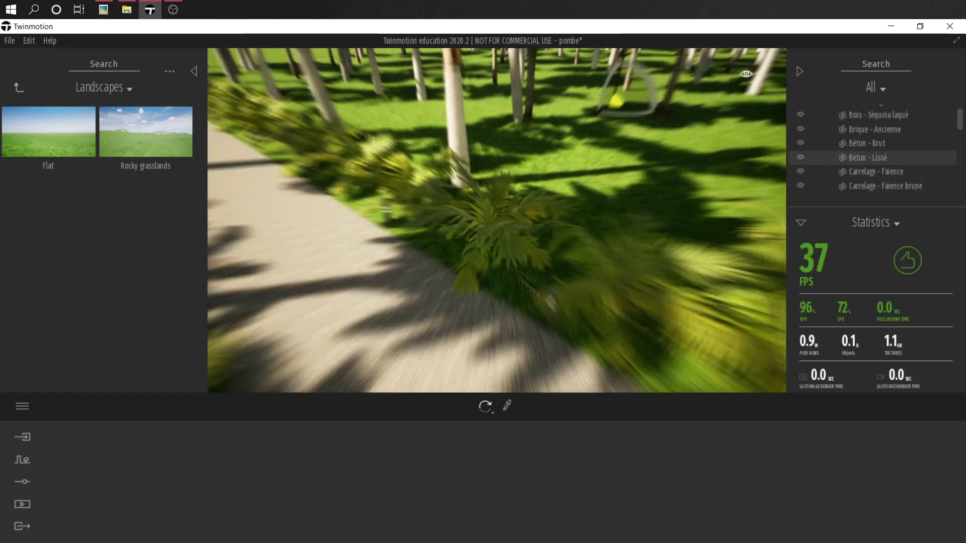
Select the painted palm trees and use the vegetation eraser on a spot close to the path
click(597, 227)
key(Left)
click(422, 283)
mouse_move(426, 286)
right_down()
mouse_move(463, 269)
mouse_move(438, 291)
mouse_move(448, 324)
mouse_move(543, 243)
mouse_move(559, 255)
mouse_move(622, 191)
mouse_move(543, 183)
mouse_move(565, 204)
mouse_move(673, 198)
right_up()
click(448, 324)
click(543, 183)
click(673, 198)
click(546, 408)
click(649, 234)
key(Escape)
Look over the bollard-lined path and the pool terrace from several angles
mouse_move(604, 241)
right_down()
mouse_move(464, 267)
mouse_move(377, 264)
right_up()
click(378, 264)
drag(372, 265, 500, 237)
drag(610, 201, 487, 241)
click(483, 287)
right_drag(483, 287, 447, 271)
click(448, 272)
click(453, 299)
right_drag(393, 288, 211, 251)
Open the asset library and browse to the Streetlights category
click(13, 74)
click(21, 92)
click(22, 92)
click(151, 208)
click(19, 89)
click(50, 140)
click(19, 89)
click(52, 207)
click(147, 154)
click(51, 274)
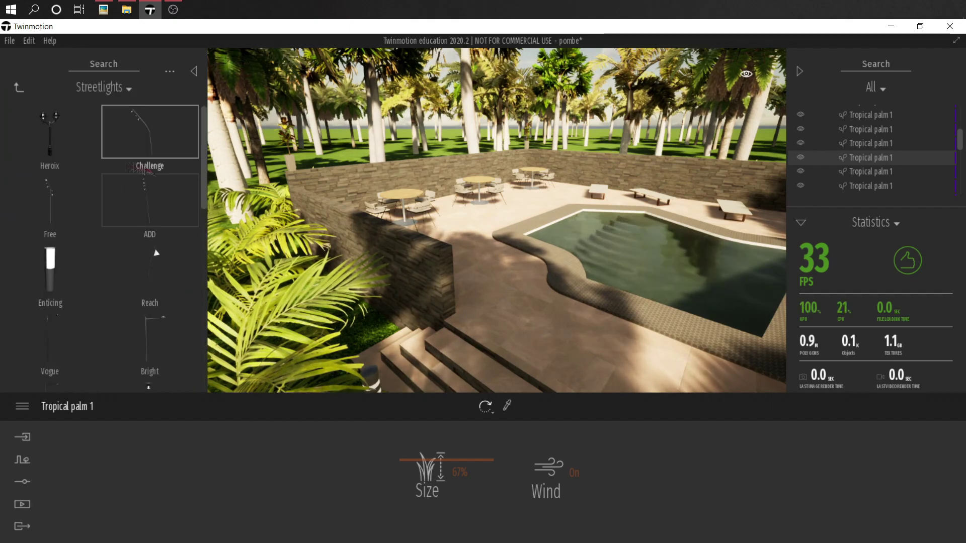
Place a Summer streetlight on the terrace near the top of the steps and reduce its height
scroll(158, 258, down, 2)
drag(504, 302, 503, 304)
middle_drag(503, 304, 503, 388)
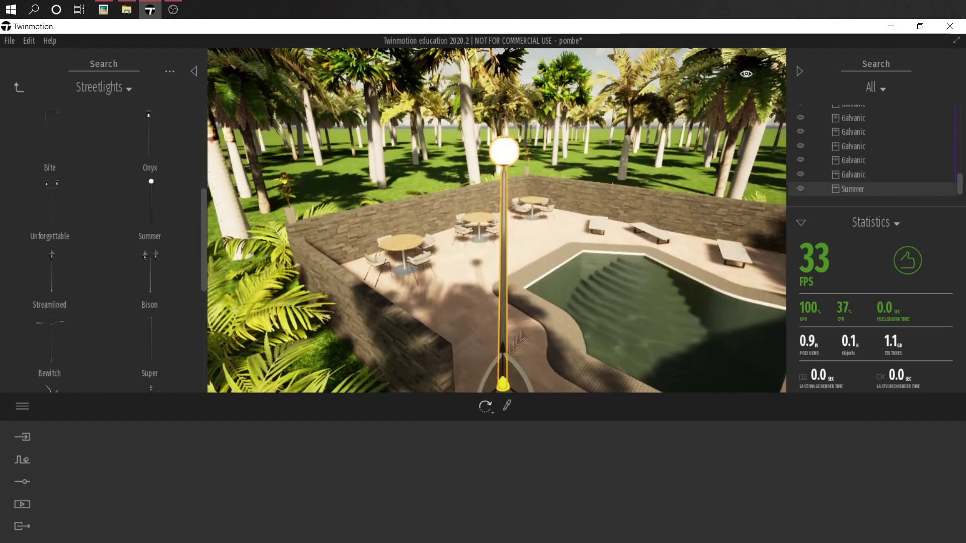
right_drag(503, 388, 484, 293)
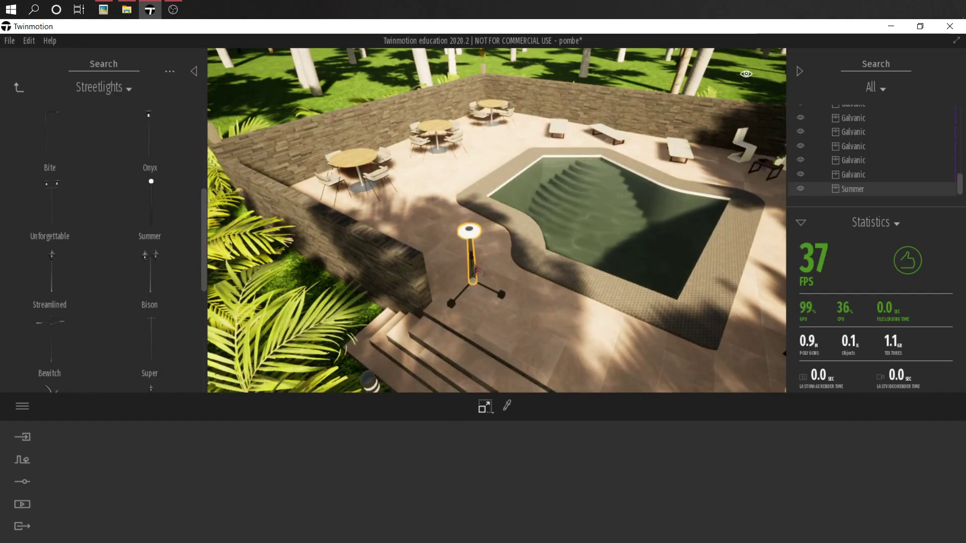
scroll(466, 287, up, 3)
Pick the glowing material of the lamp's globe and open its advanced settings
right_drag(466, 288, 514, 267)
click(514, 267)
click(489, 231)
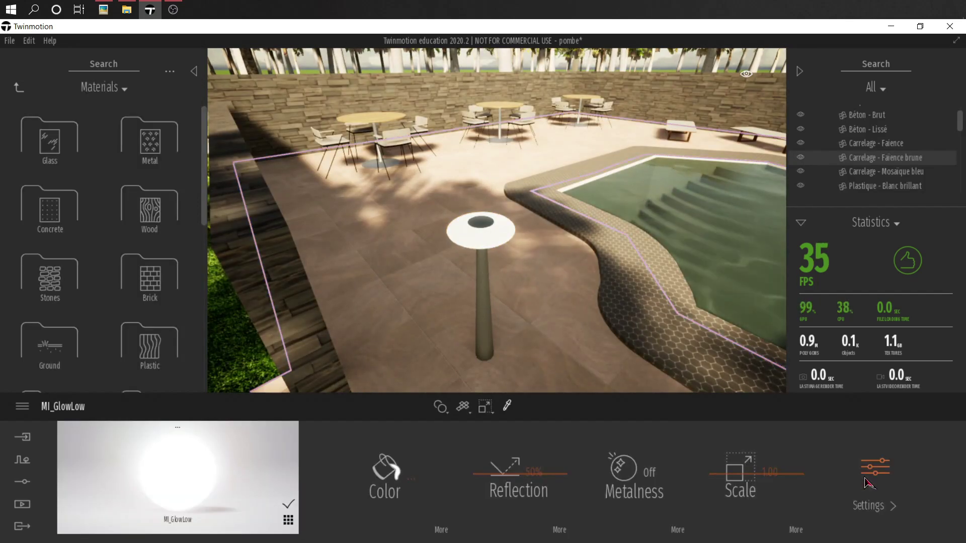
click(867, 525)
Adjust the Summer lamp's scale and move it onto the end of the stone wall beside the steps
click(487, 266)
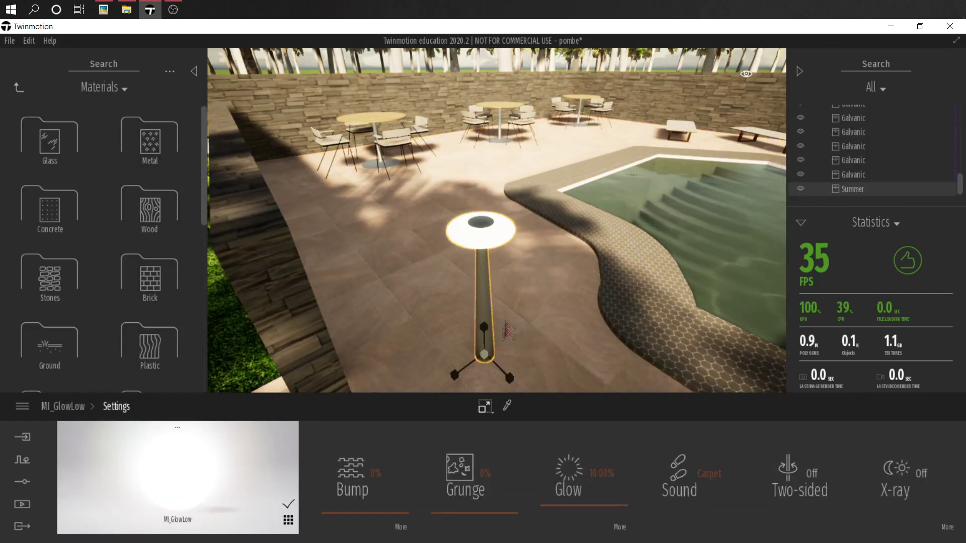
drag(494, 376, 473, 338)
right_drag(480, 333, 541, 333)
right_drag(445, 321, 623, 288)
scroll(624, 293, down, 5)
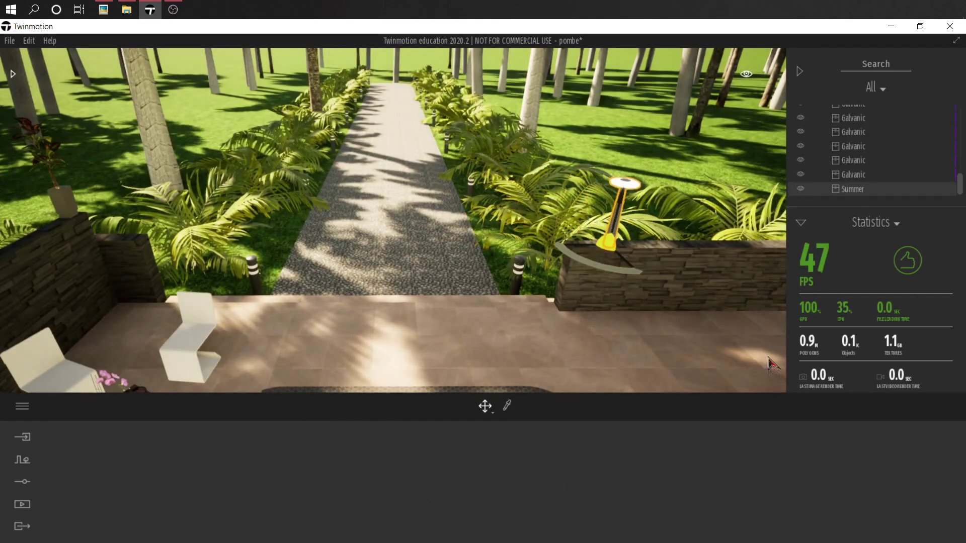
Duplicate the Summer lamp and position the copy on the stone wall on the opposite side of the steps
key(ctrl+v)
drag(38, 257, 106, 250)
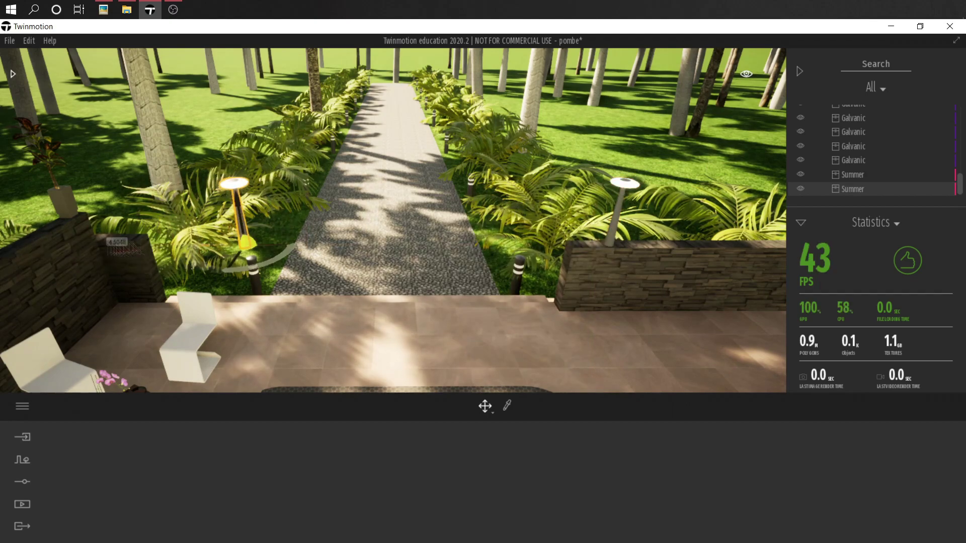
key(w)
key(a)
drag(394, 265, 211, 263)
click(387, 256)
right_drag(387, 256, 76, 272)
click(76, 274)
drag(86, 285, 106, 275)
click(132, 266)
Duplicate the copied Summer lamp as an instance farther along the terrace's side wall
key(w)
right_drag(132, 267, 611, 311)
click(342, 307)
key(s)
click(494, 341)
key(w)
click(611, 316)
shift+drag(611, 316, 461, 377)
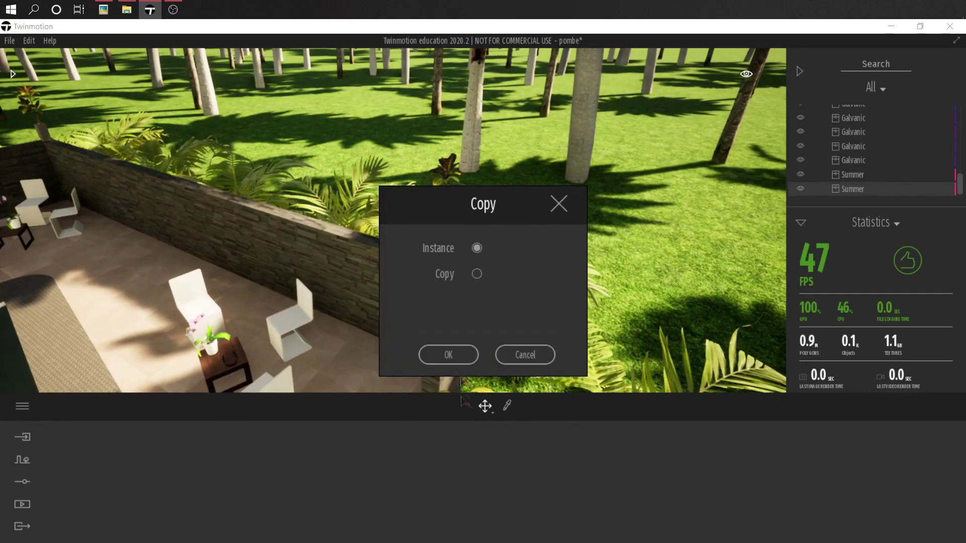
Position further Summer lamp instances along the pool's perimeter walls, including the far corner
key(w)
right_drag(209, 205, 490, 314)
click(492, 316)
drag(494, 292, 490, 312)
right_drag(490, 307, 431, 286)
key(d)
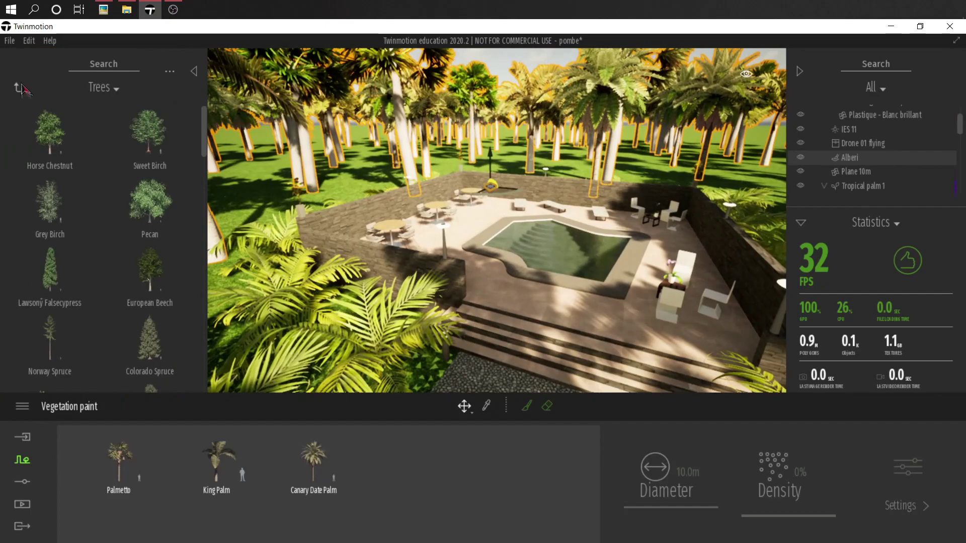
Browse the asset library to the Animated humans category
click(21, 89)
click(21, 88)
click(146, 281)
click(55, 135)
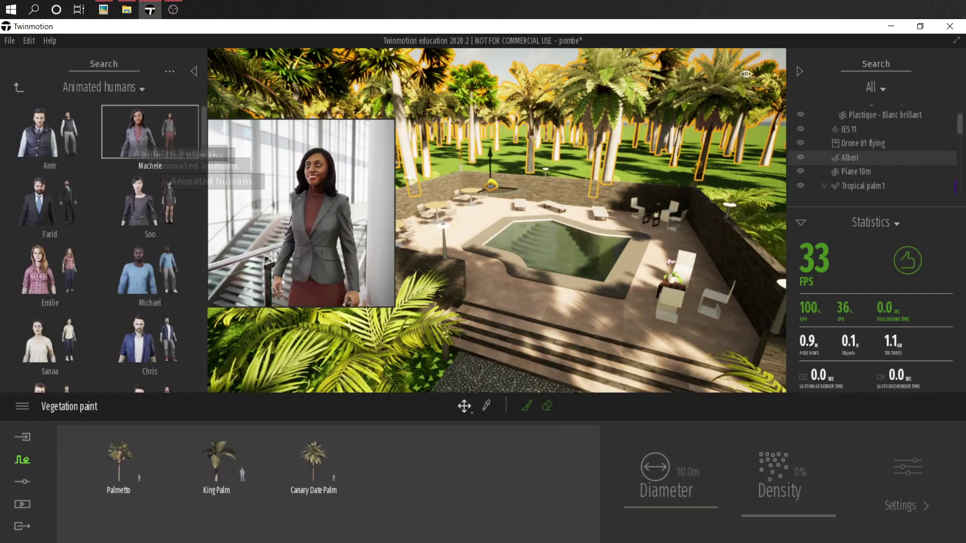